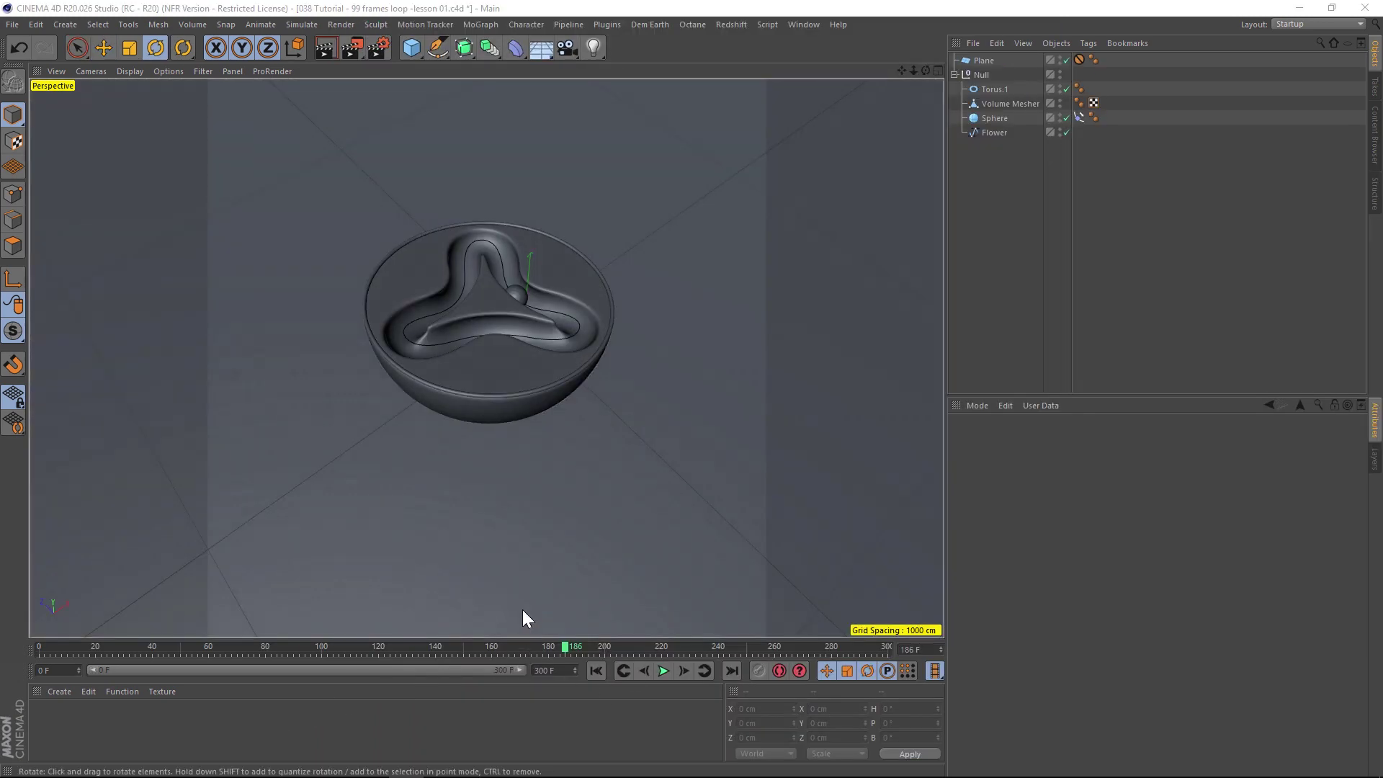
Step: Record a keyframe for the Null group's position, scale and rotation at frame 0
{"action": "left_click", "coordinate": [981, 75]}
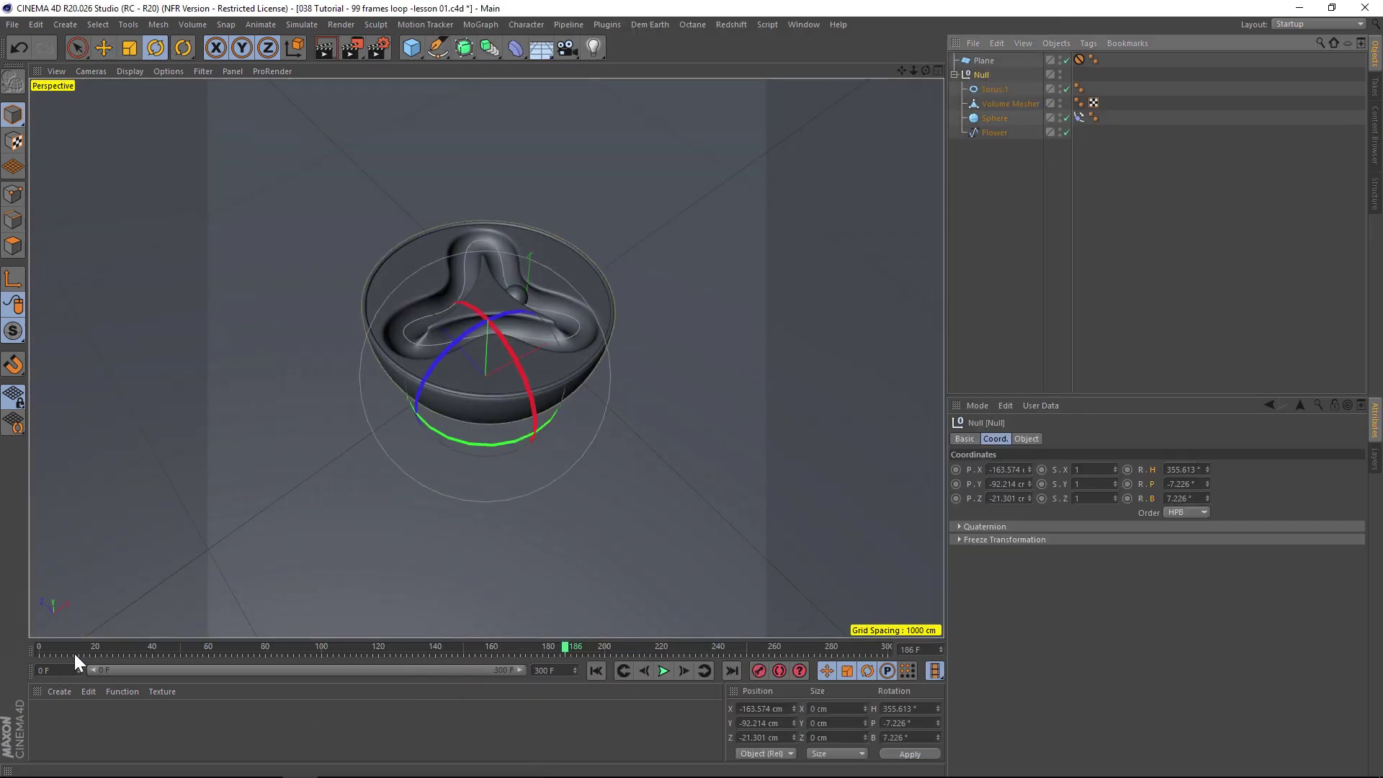
{"action": "left_click", "coordinate": [40, 650]}
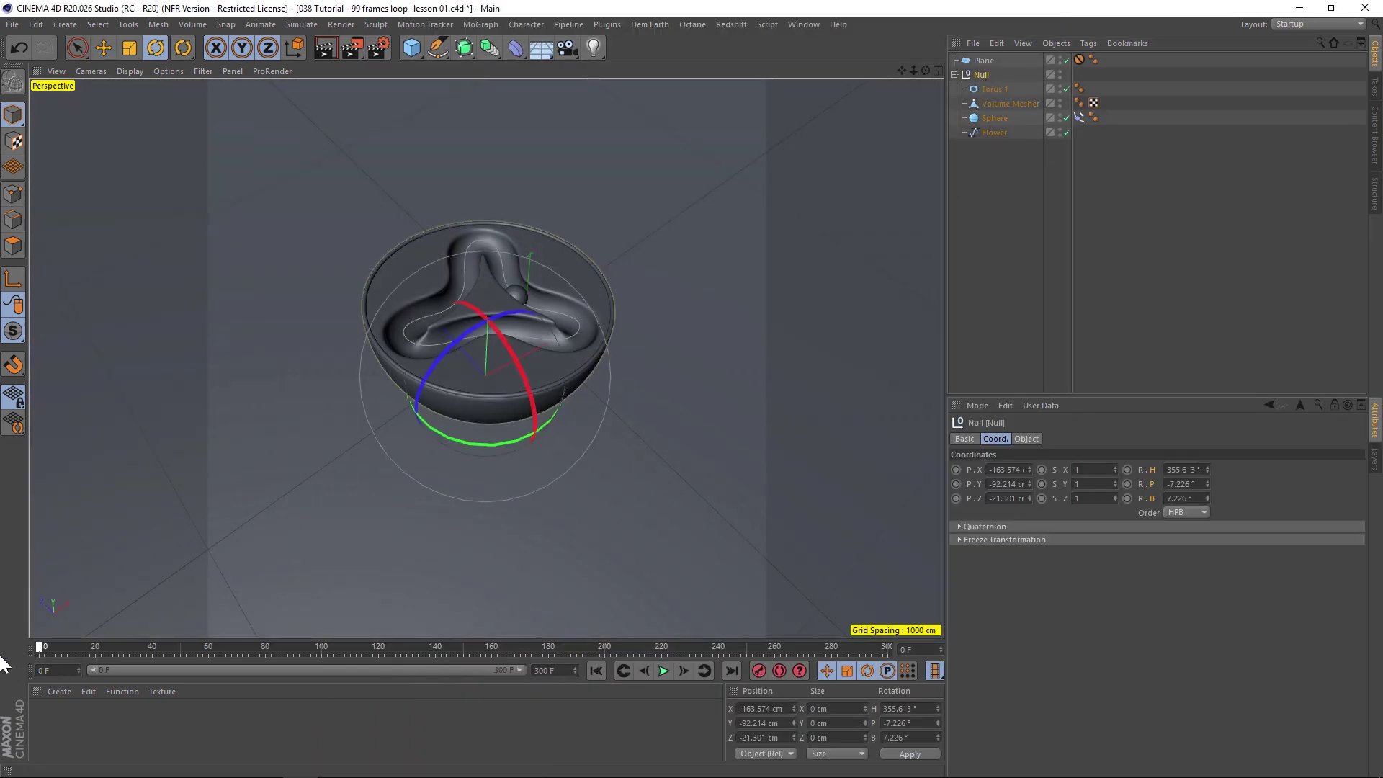
{"action": "left_click", "coordinate": [758, 671]}
{"action": "key", "text": "ctrl+z"}
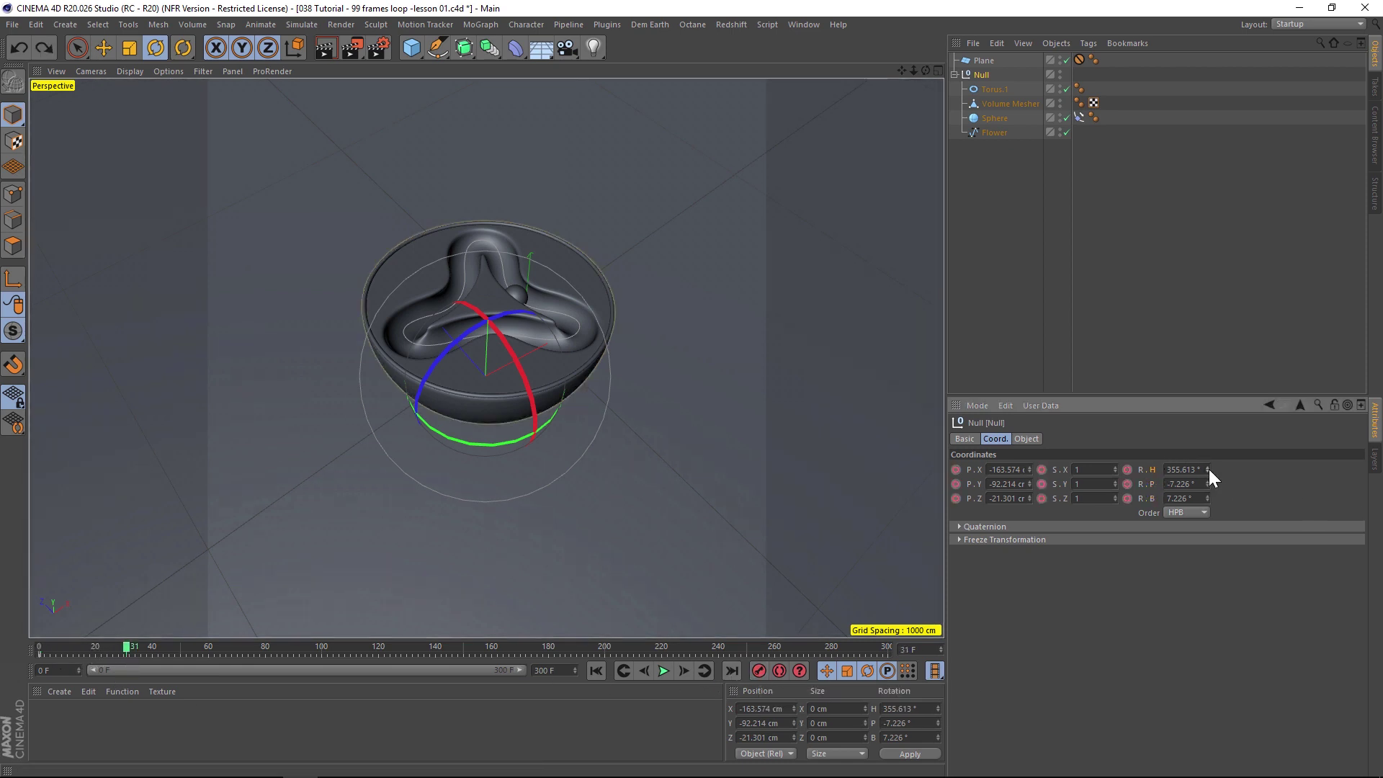
Step: Set the Null's heading rotation to 715.613° at frame 31, keyframe it and play the animation
{"action": "left_click_drag", "start_coordinate": [1210, 471], "coordinate": [1217, 476]}
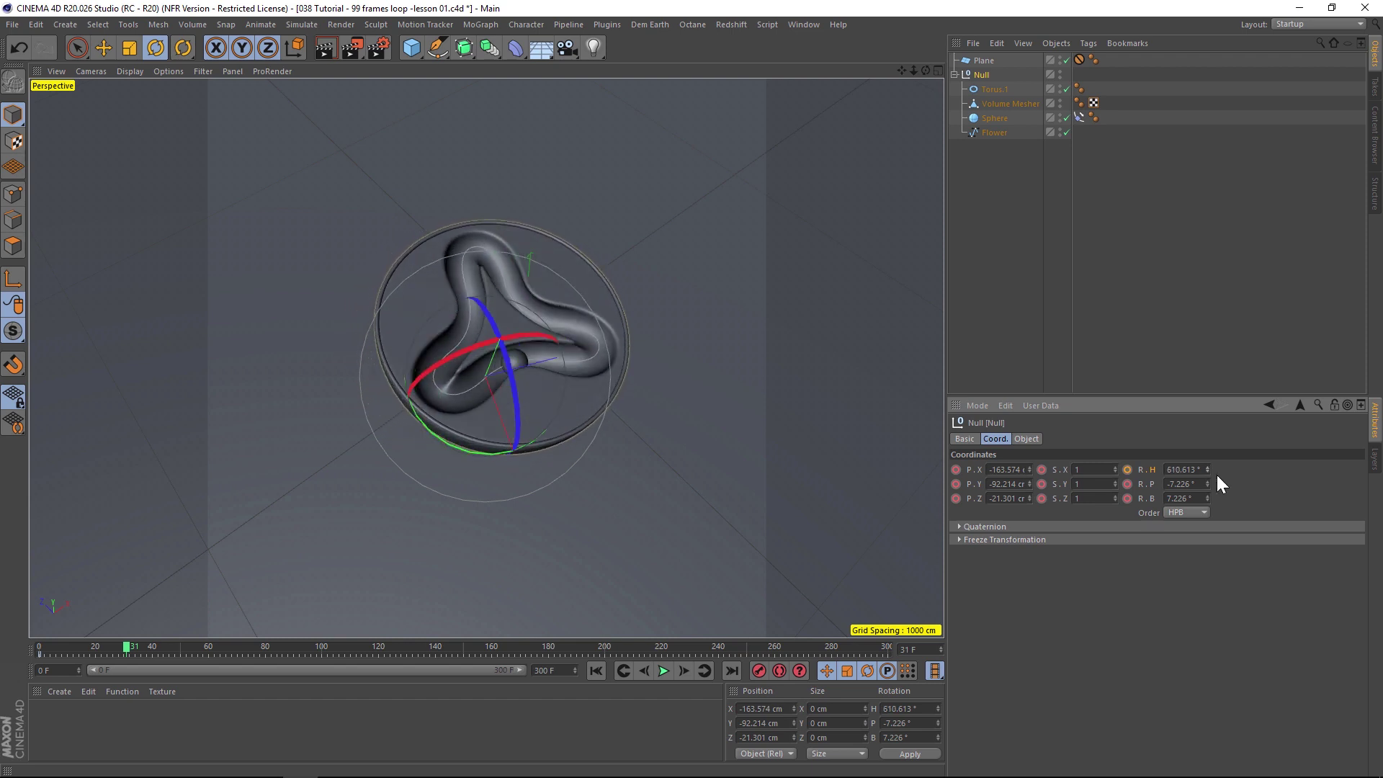
{"action": "key", "text": "ctrl+z"}
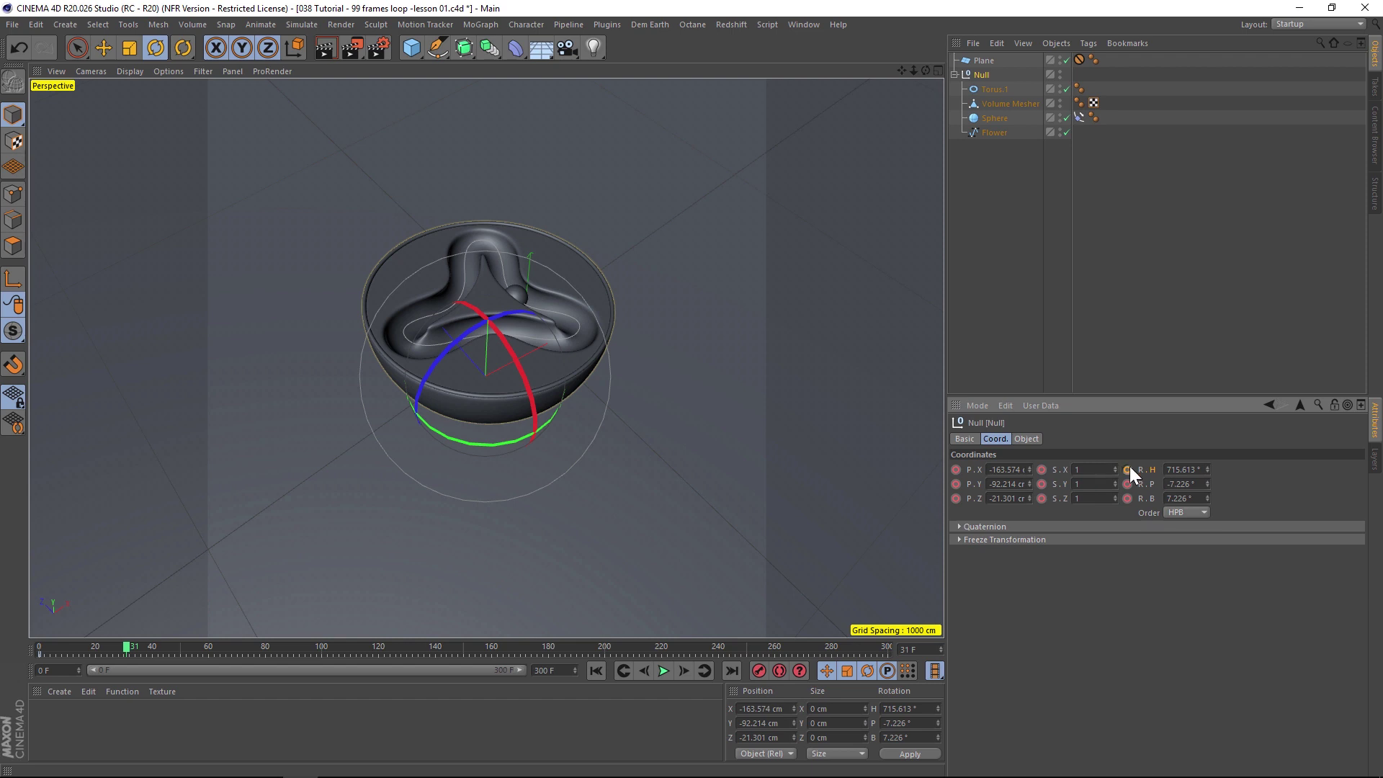
{"action": "left_click", "coordinate": [663, 670]}
{"action": "left_click", "coordinate": [663, 670]}
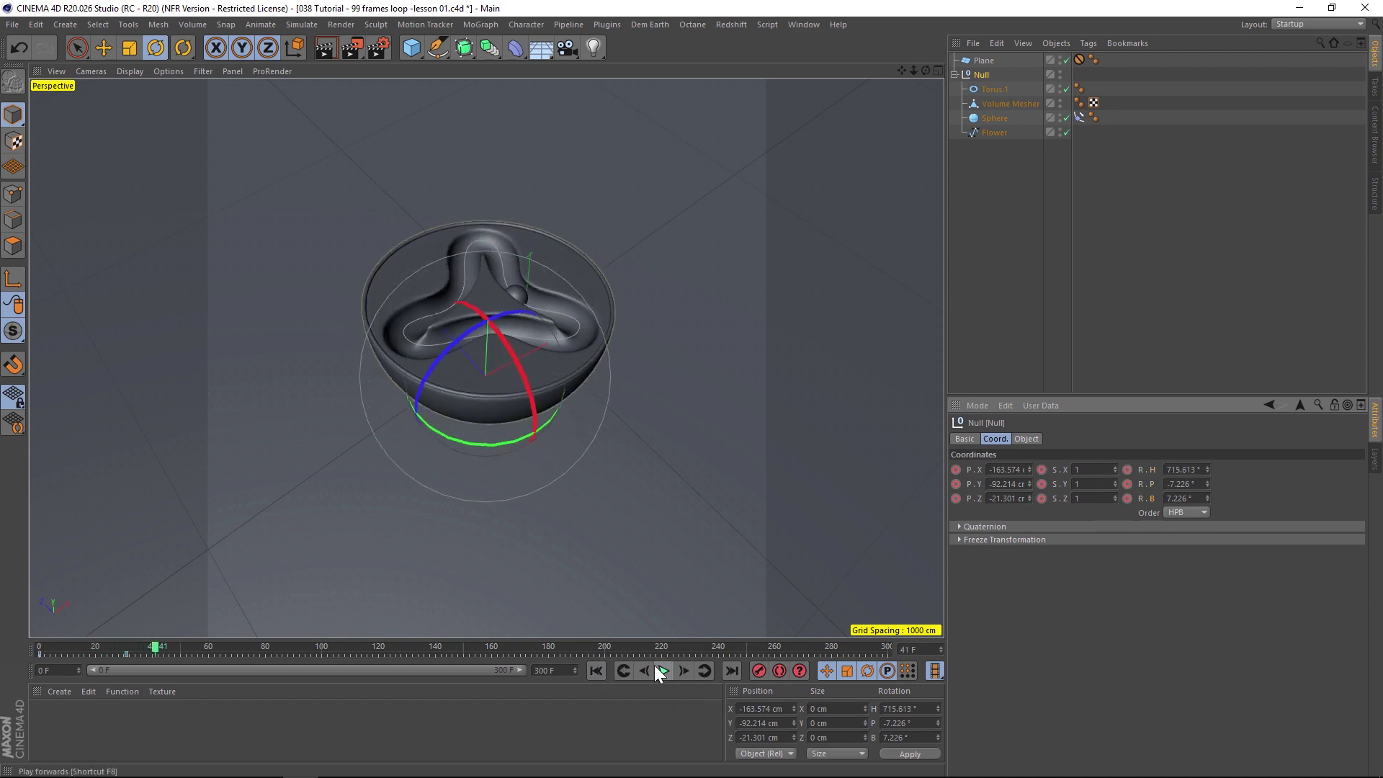
Step: Show the Null's animation tracks, select all their keyframes, set them to linear interpolation and close the timeline
{"action": "right_click", "coordinate": [983, 75]}
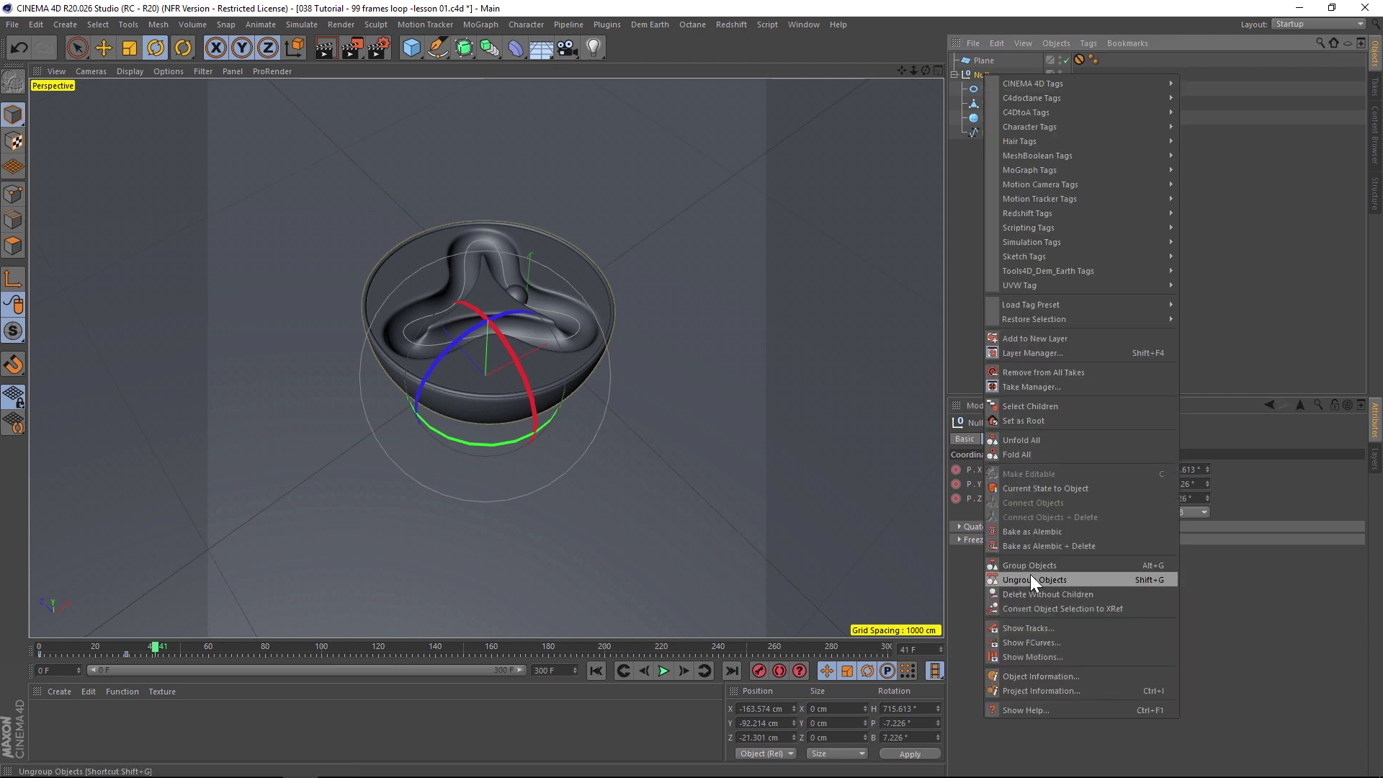
{"action": "left_click", "coordinate": [1038, 629]}
{"action": "left_click", "coordinate": [1371, 475]}
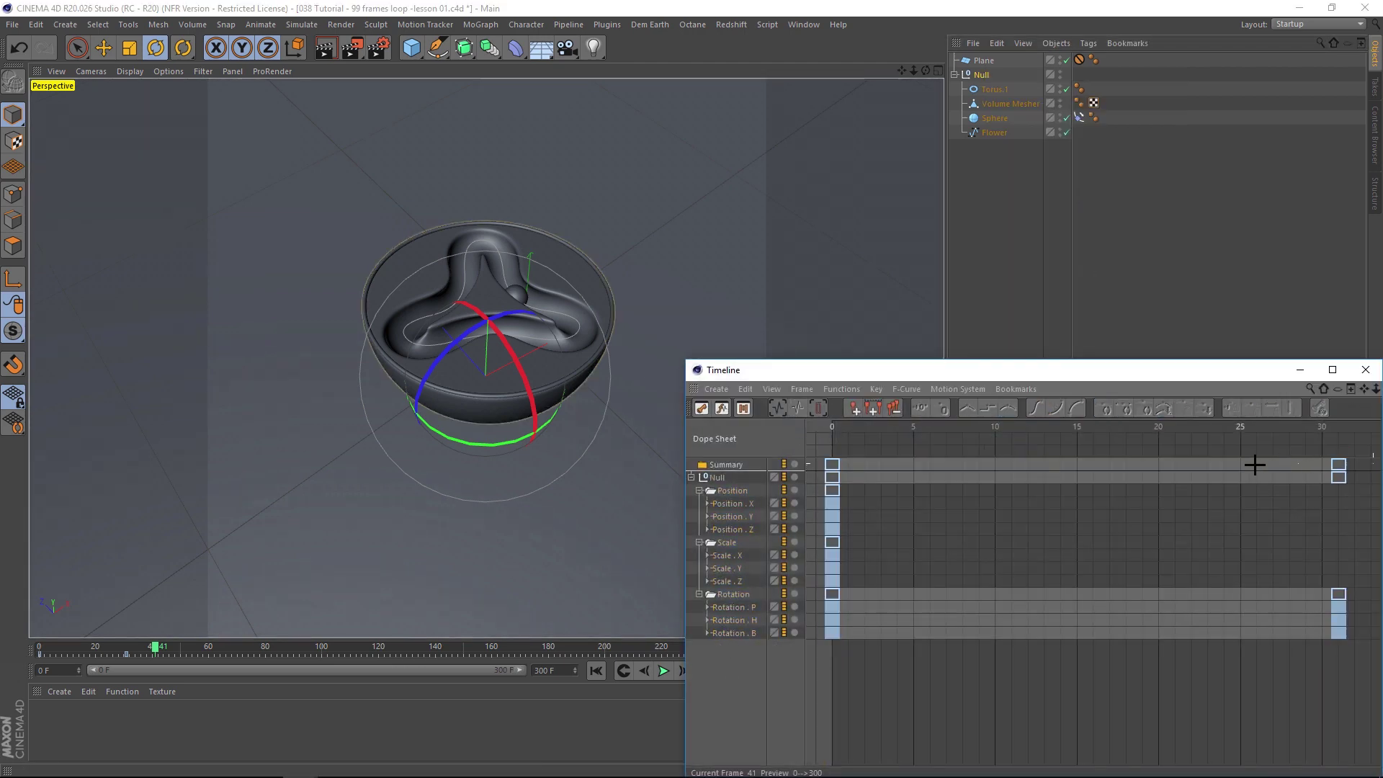
{"action": "left_click_drag", "start_coordinate": [1254, 465], "coordinate": [807, 501]}
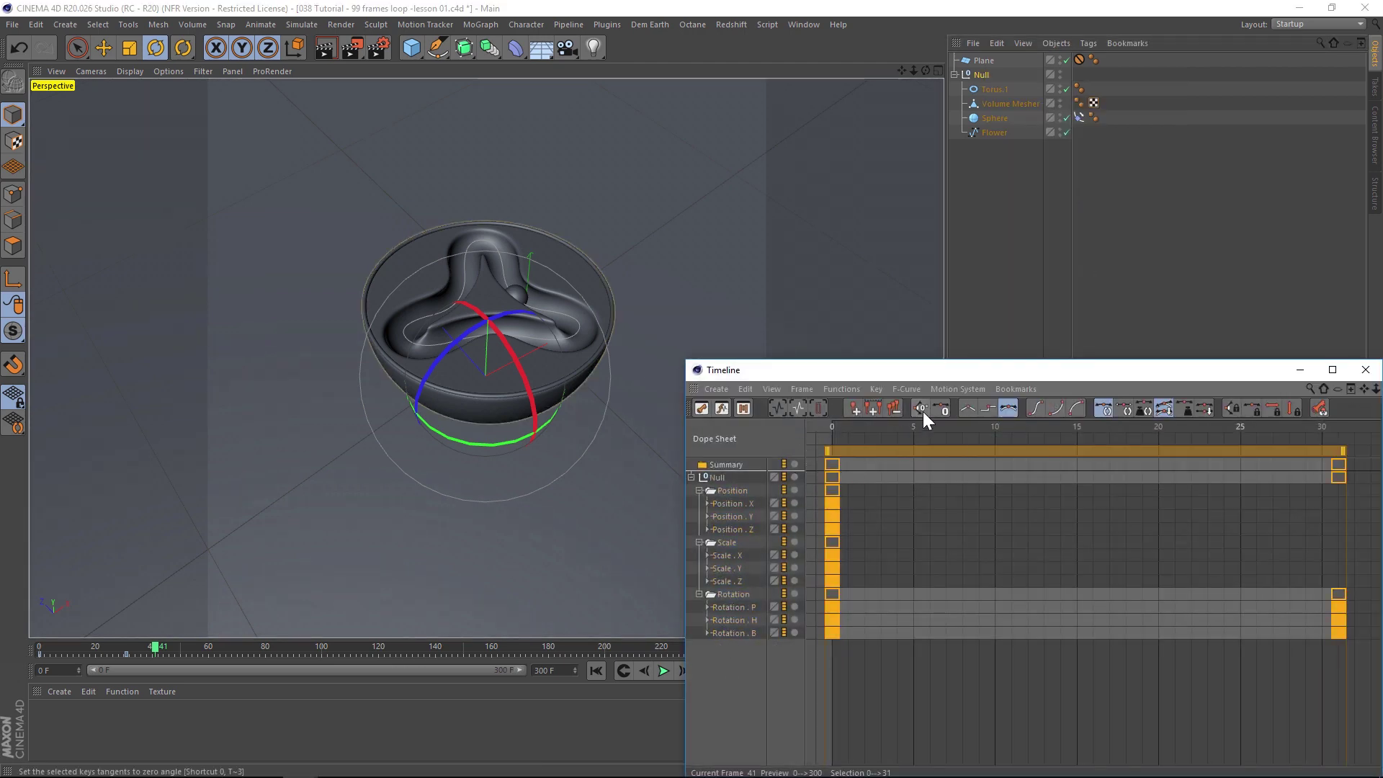
{"action": "left_click", "coordinate": [967, 408]}
{"action": "left_click", "coordinate": [1363, 369]}
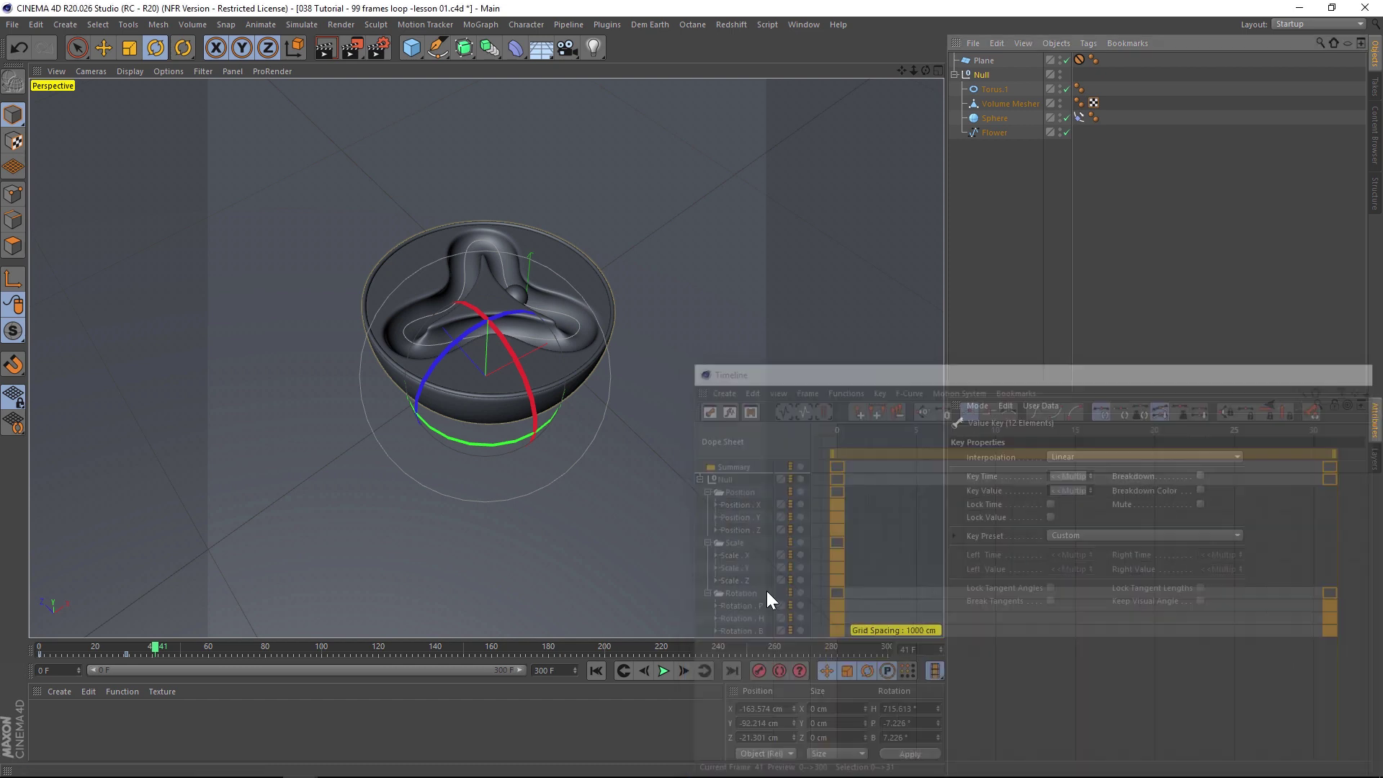
Step: Play the Null's rotation from the first frame to check its speed, and stop playback
{"action": "left_click", "coordinate": [596, 671]}
{"action": "left_click", "coordinate": [663, 670]}
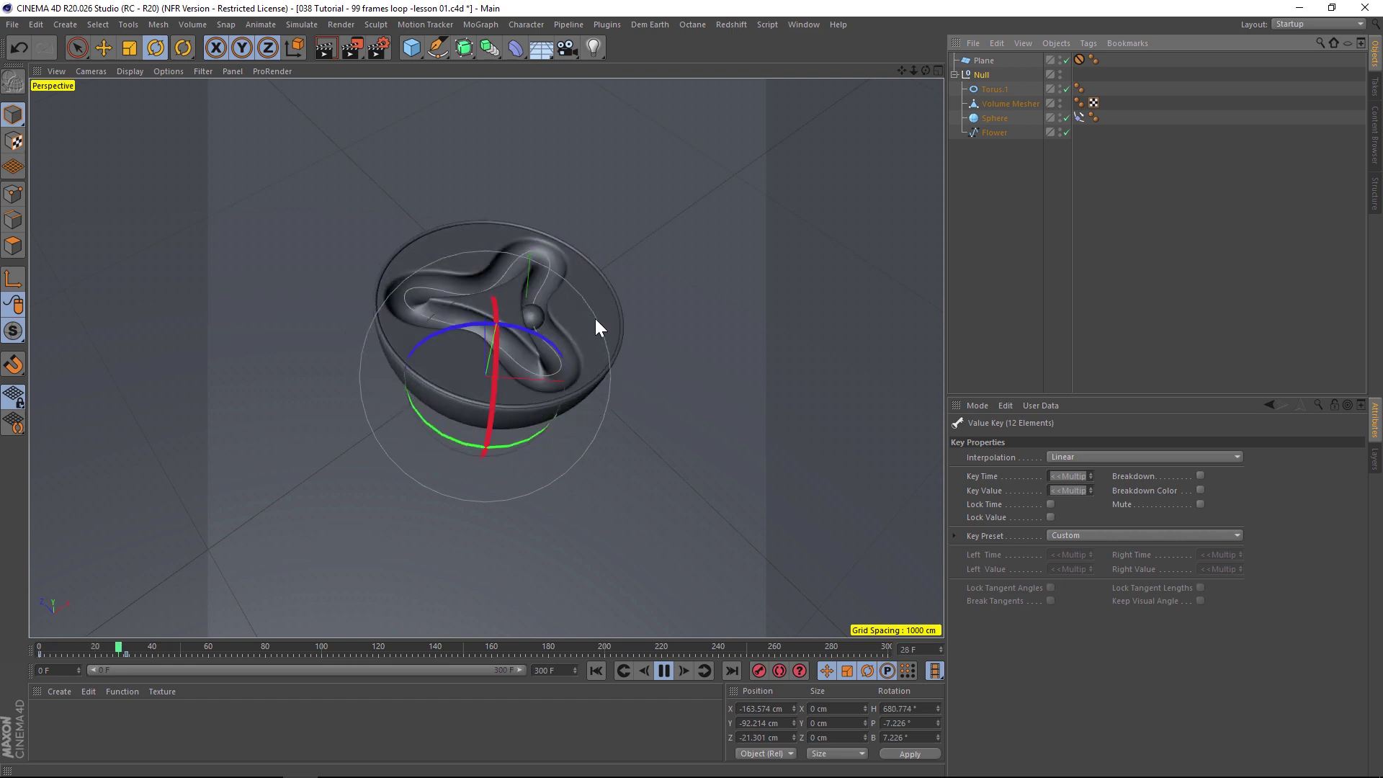
{"action": "left_click", "coordinate": [596, 670]}
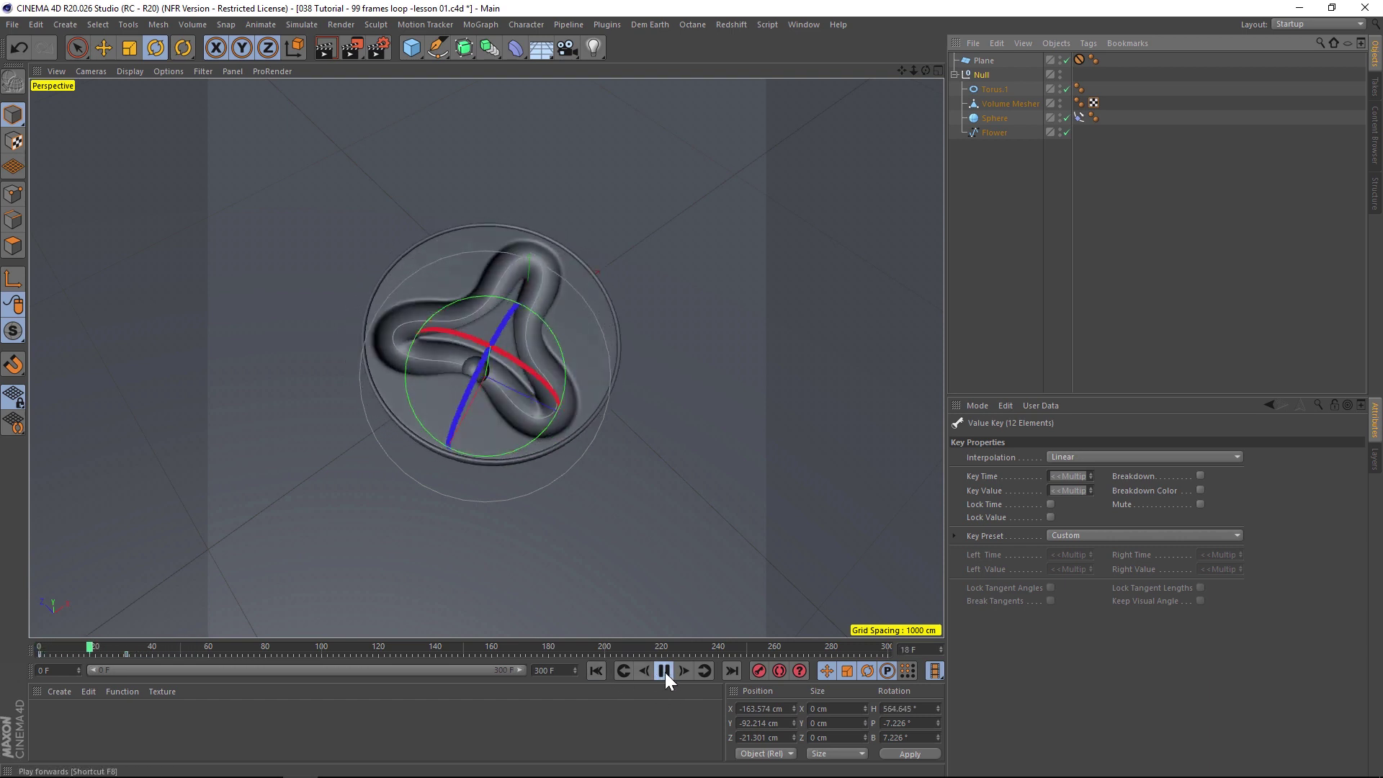
{"action": "left_click", "coordinate": [663, 671]}
Step: Open the Dope Sheet timeline, select all of the Null's tracks and set their After behaviour to Repeat
{"action": "left_click", "coordinate": [802, 24]}
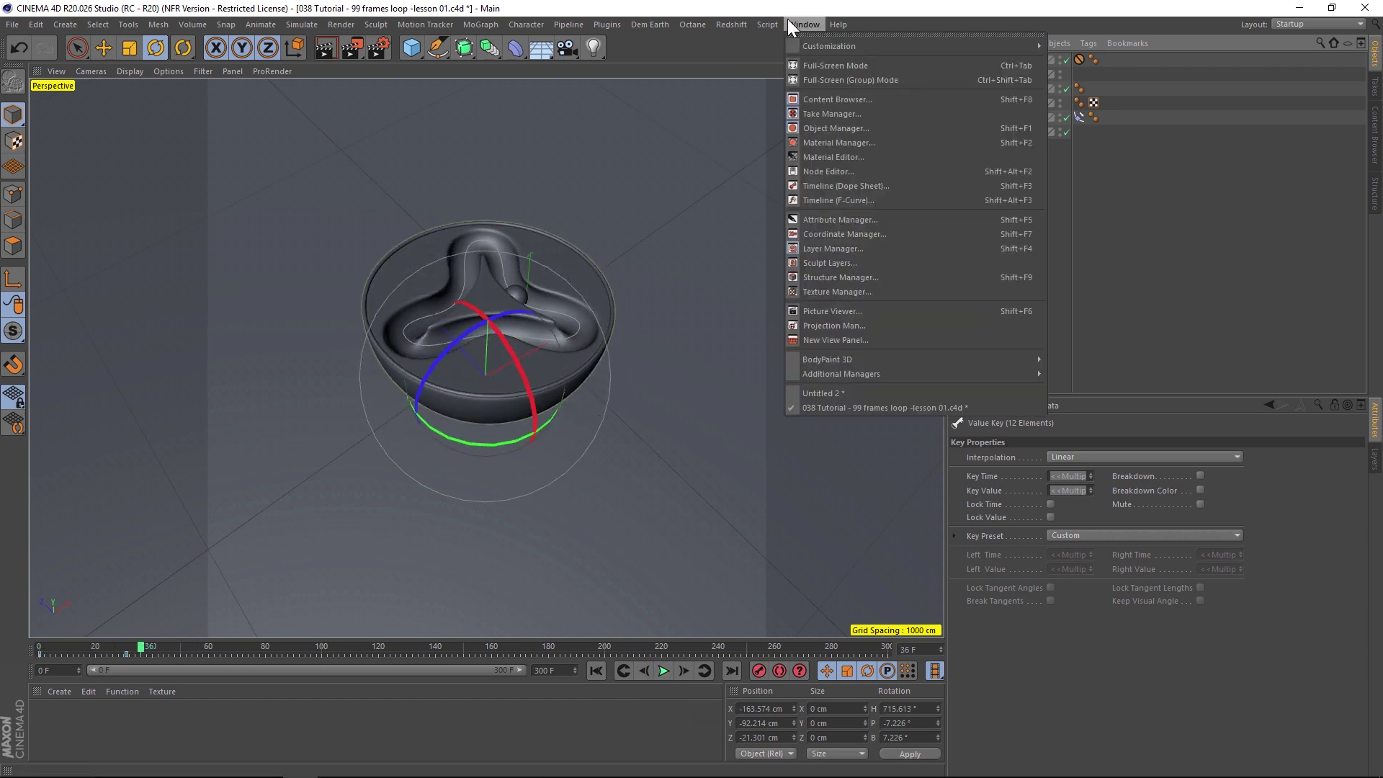
{"action": "left_click", "coordinate": [865, 186]}
{"action": "left_click_drag", "start_coordinate": [858, 176], "coordinate": [317, 109]}
{"action": "left_click", "coordinate": [353, 317]}
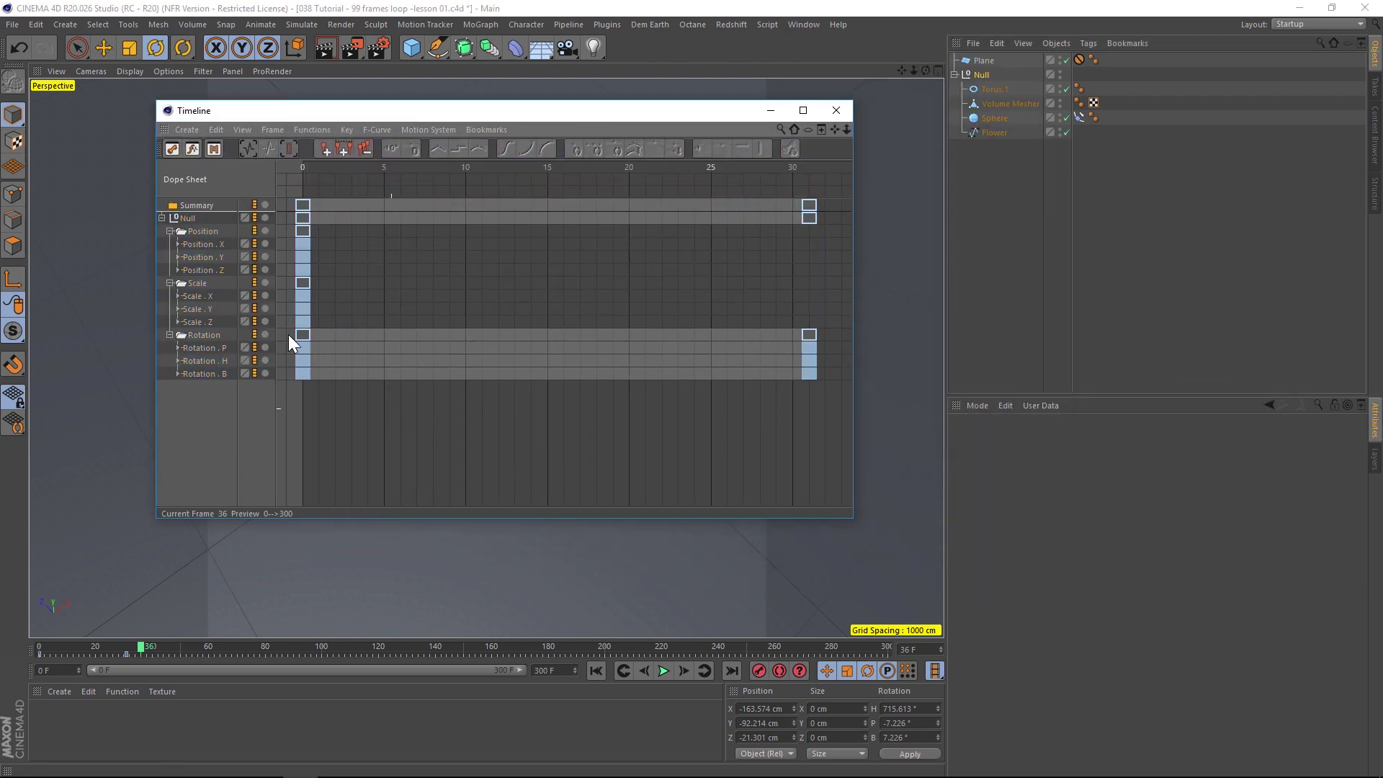
{"action": "left_click", "coordinate": [189, 218]}
{"action": "left_click_drag", "start_coordinate": [409, 110], "coordinate": [430, 377]}
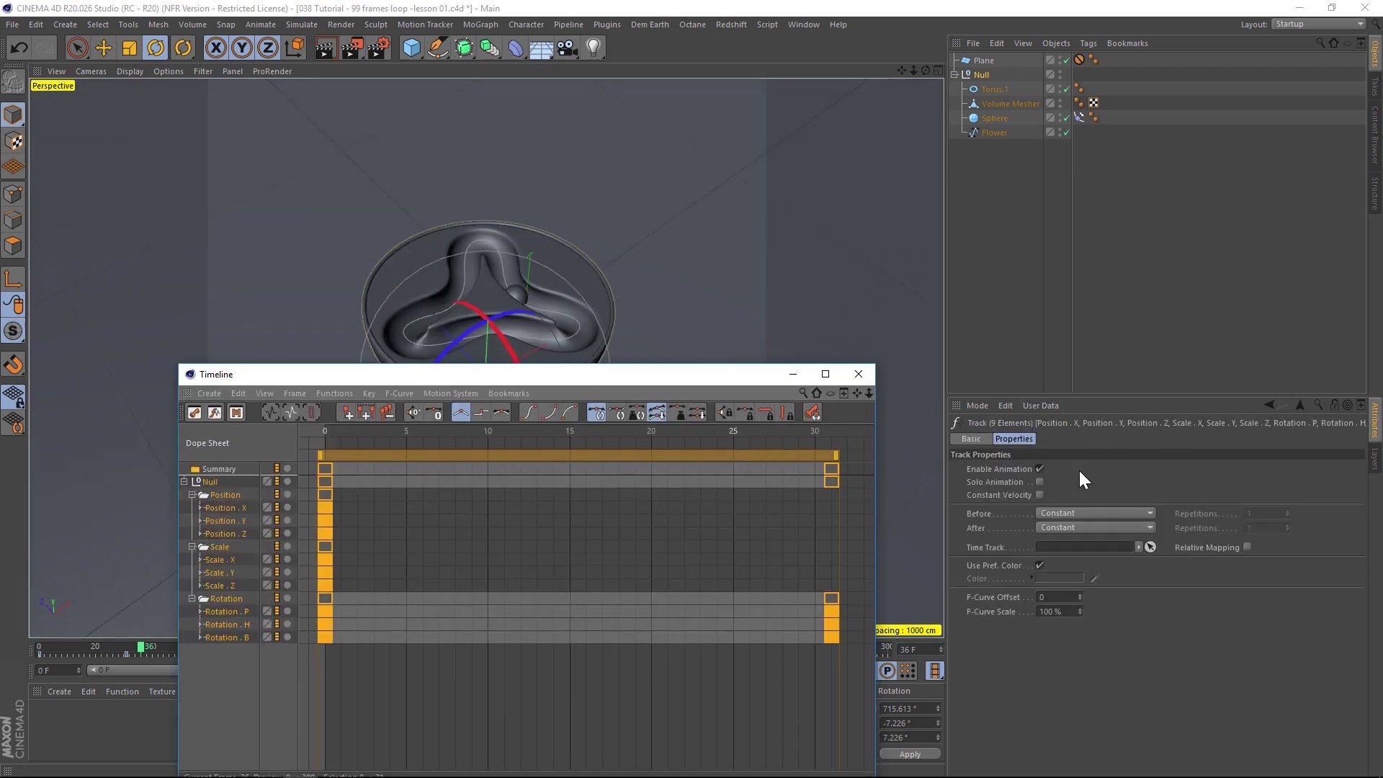
{"action": "left_click_drag", "start_coordinate": [1113, 396], "coordinate": [1128, 277]}
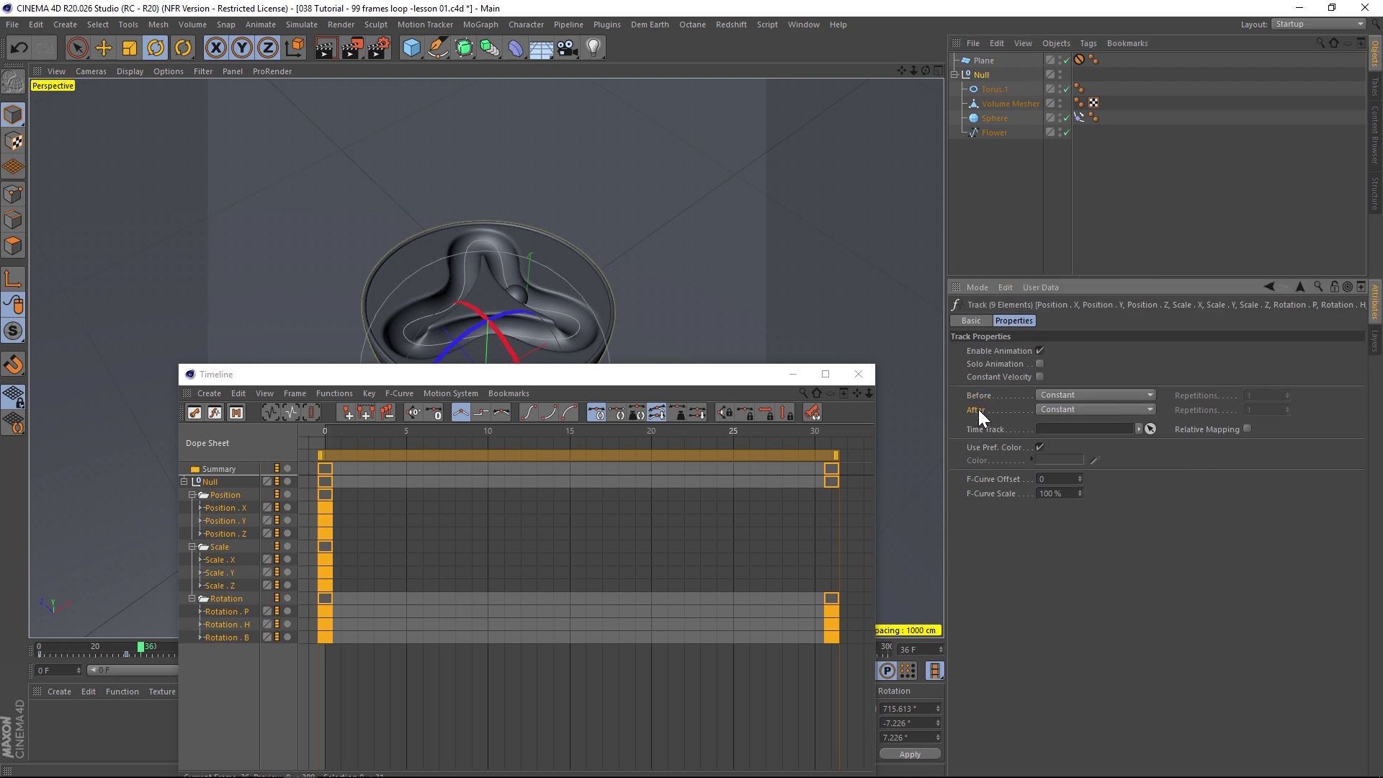
{"action": "left_click", "coordinate": [1051, 410]}
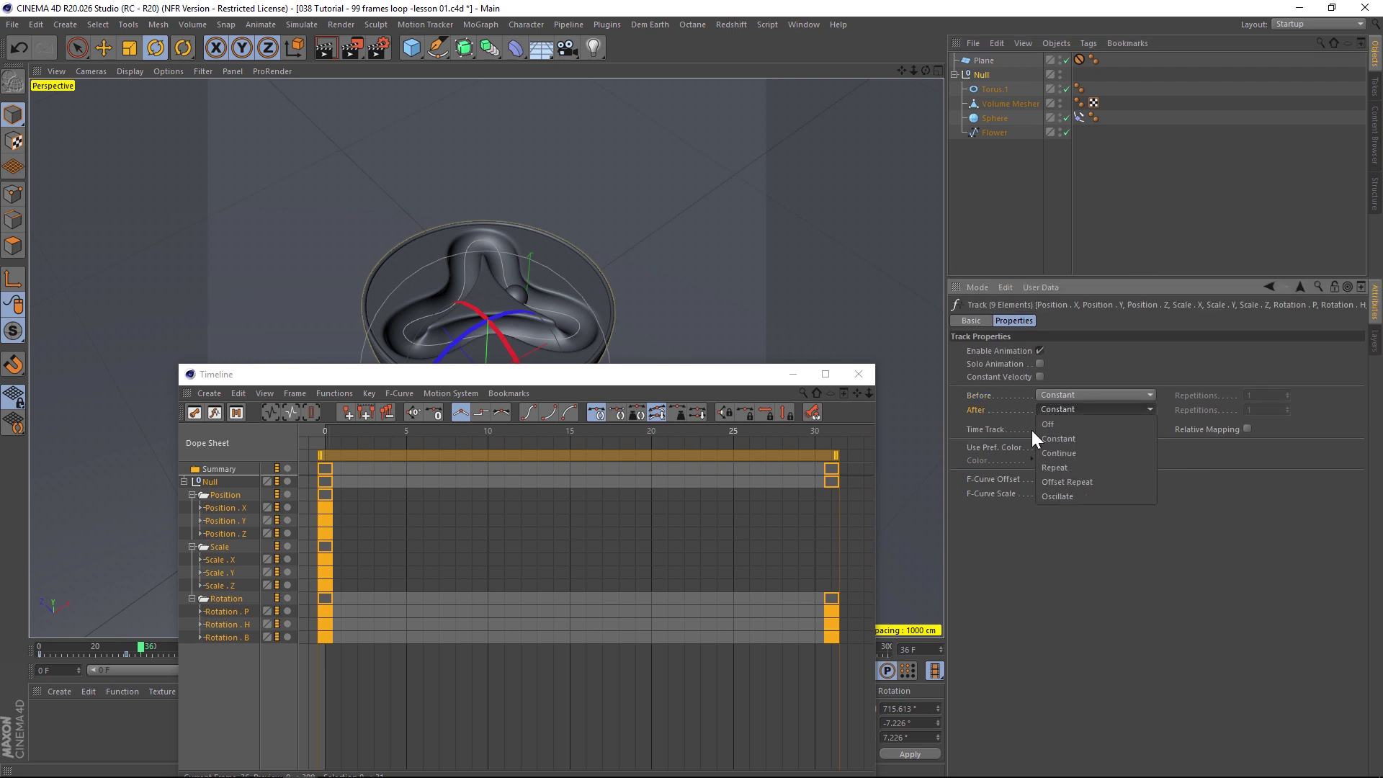
{"action": "left_click", "coordinate": [1061, 467]}
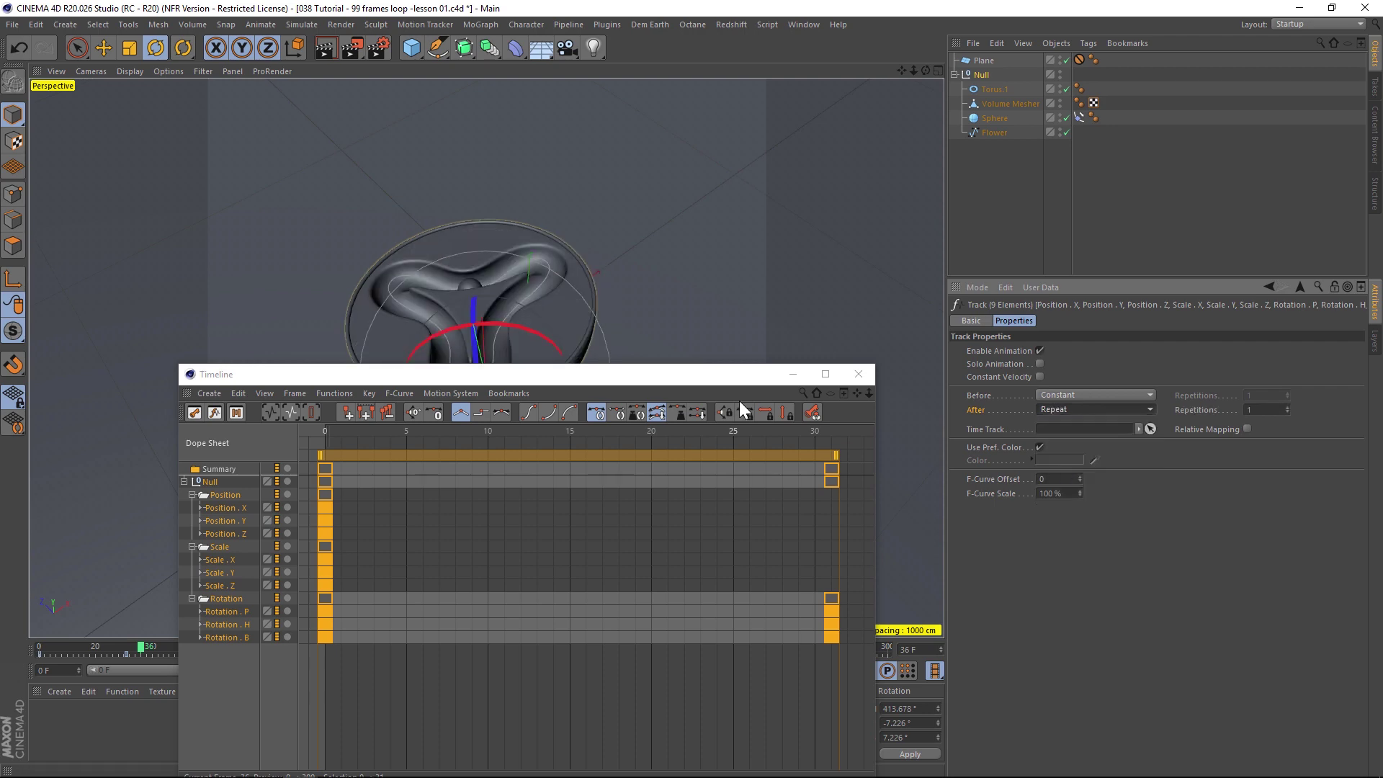
Step: Switch the timeline to F-Curve mode and examine how the rotation curve continues past the last keyframe
{"action": "left_click_drag", "start_coordinate": [503, 369], "coordinate": [669, 269]}
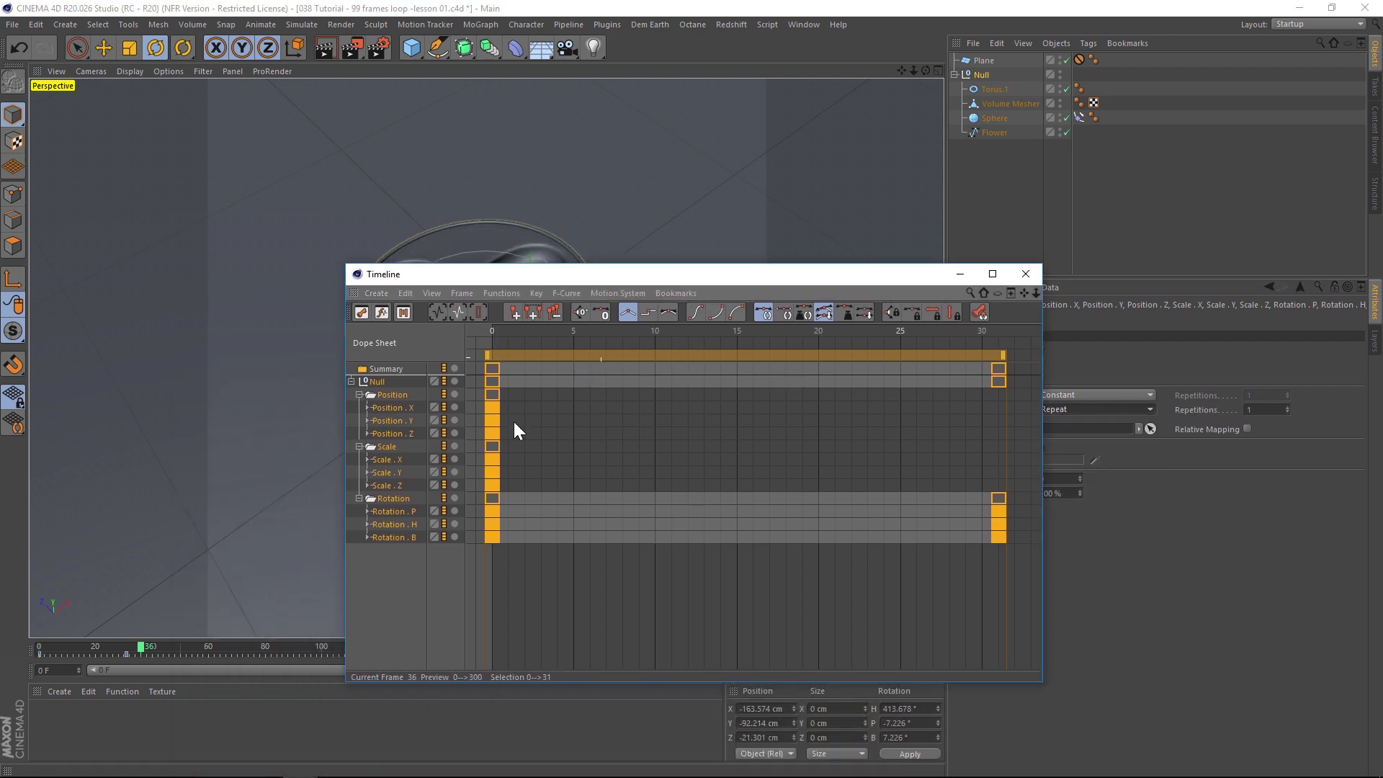
{"action": "left_click", "coordinate": [382, 313]}
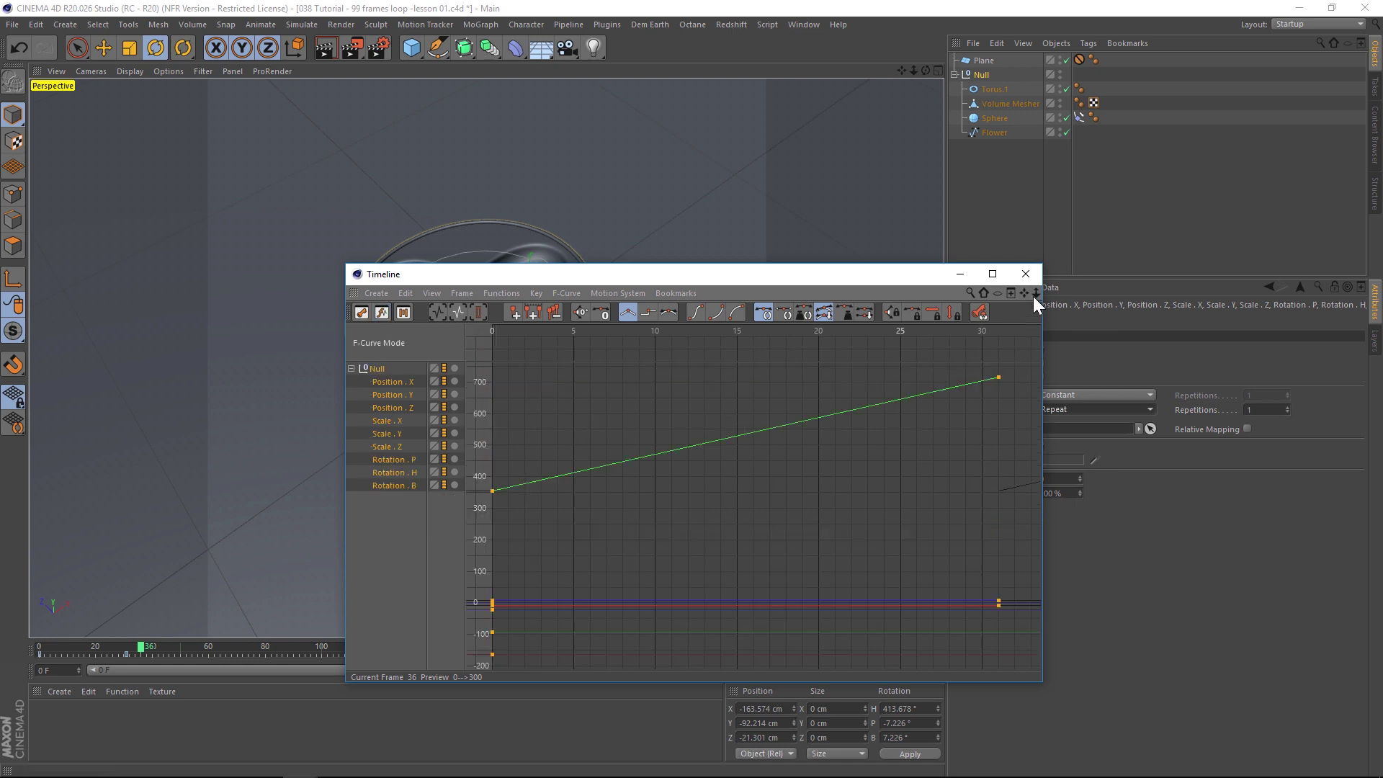
{"action": "left_click_drag", "start_coordinate": [1032, 296], "coordinate": [1074, 295]}
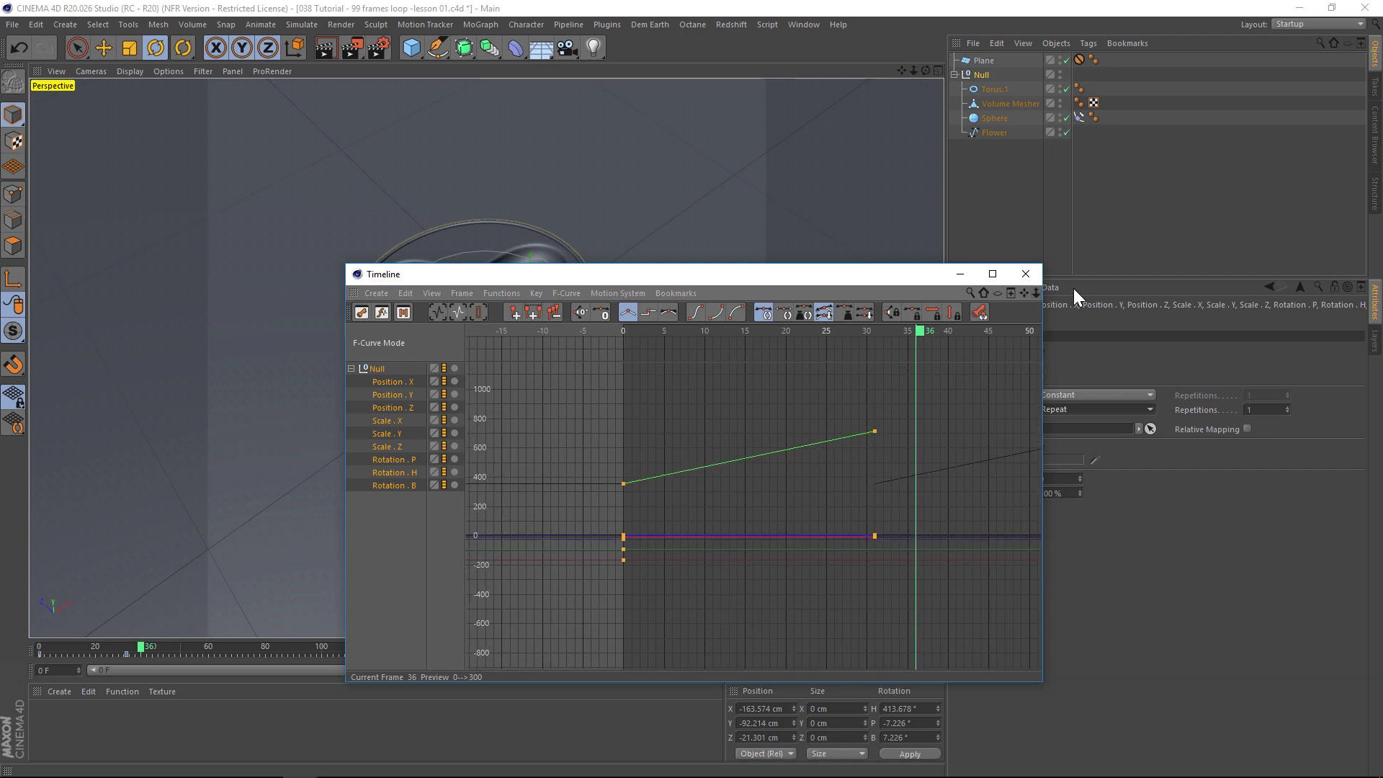
{"action": "middle_click_drag", "start_coordinate": [1014, 429], "coordinate": [808, 415]}
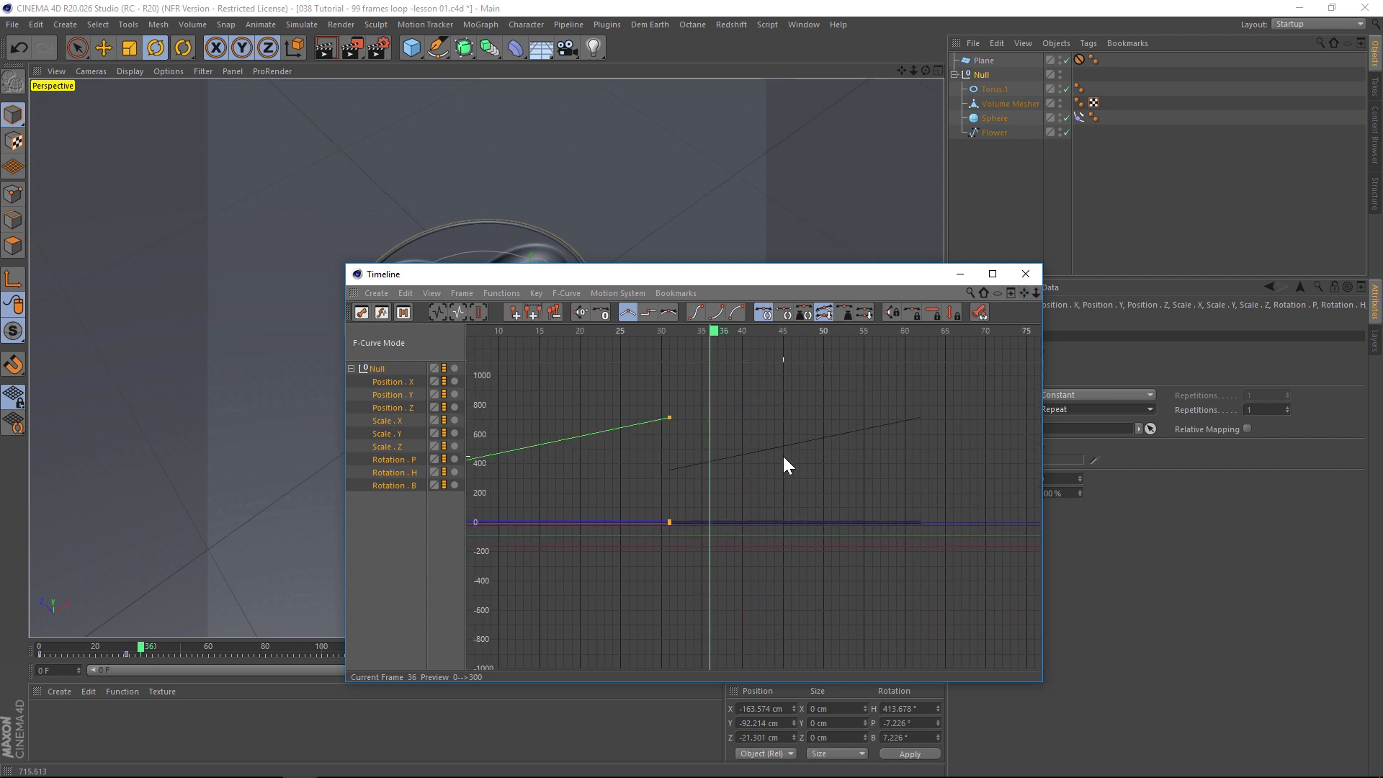
{"action": "left_click_drag", "start_coordinate": [769, 275], "coordinate": [1033, 534]}
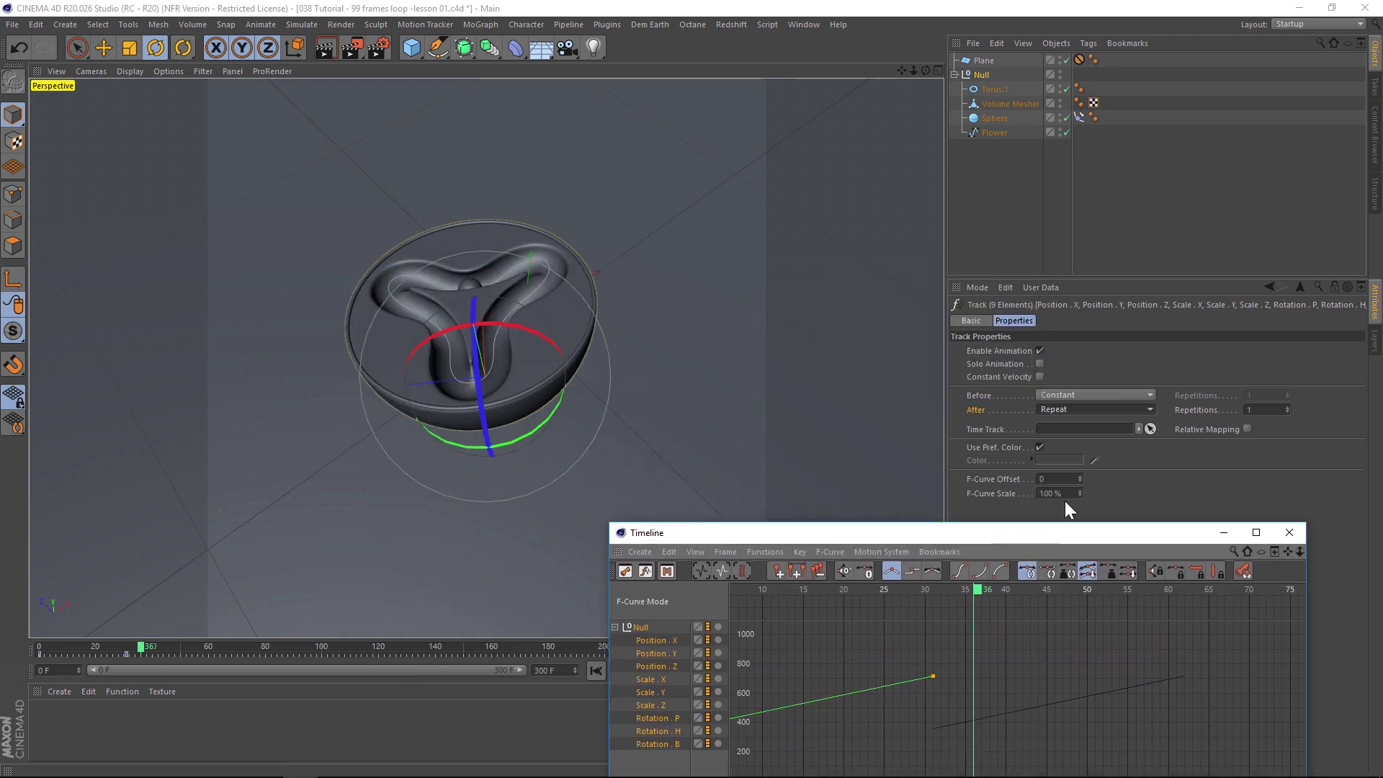
Step: Play the animation from the start to check the rotation with a single repetition, and stop playback
{"action": "left_click", "coordinate": [1199, 410]}
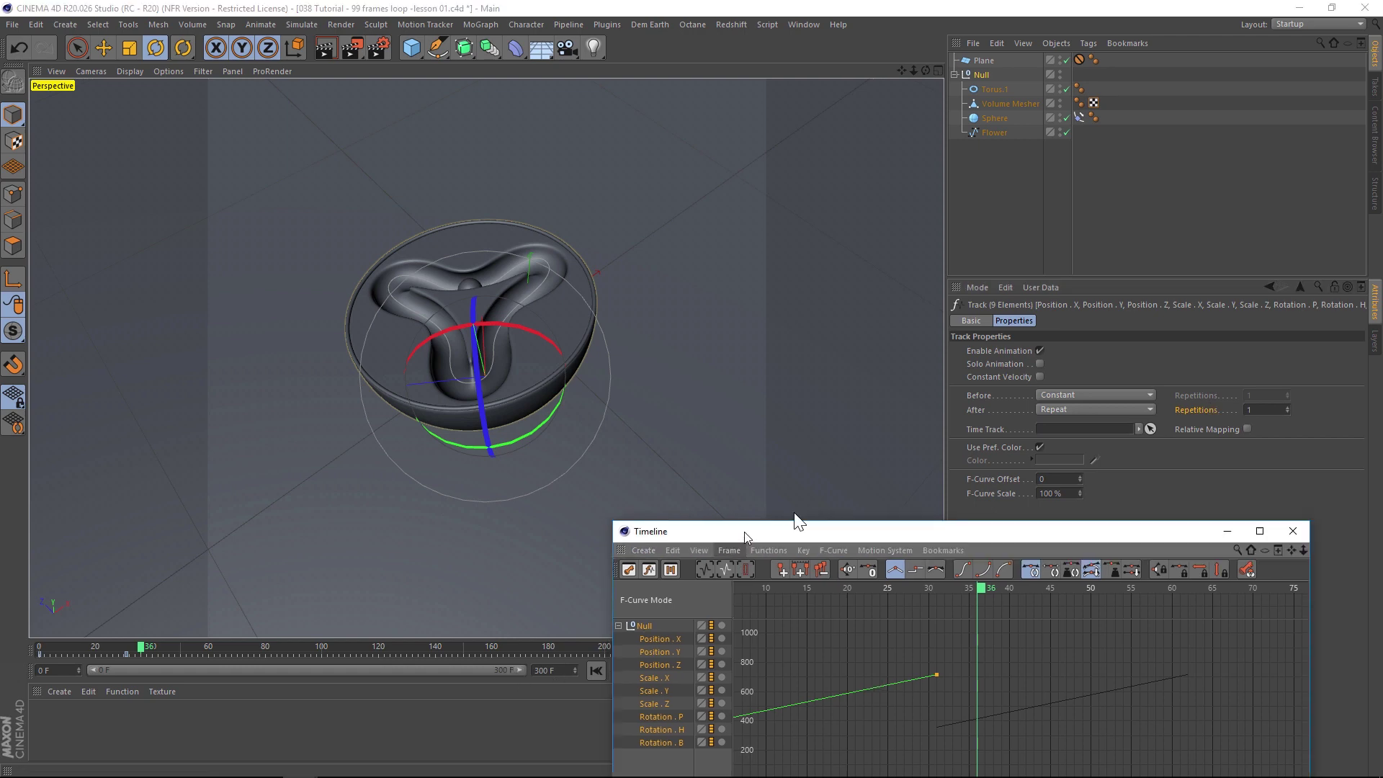
{"action": "left_click_drag", "start_coordinate": [744, 531], "coordinate": [896, 460]}
{"action": "left_click", "coordinate": [663, 670]}
{"action": "left_click", "coordinate": [597, 671]}
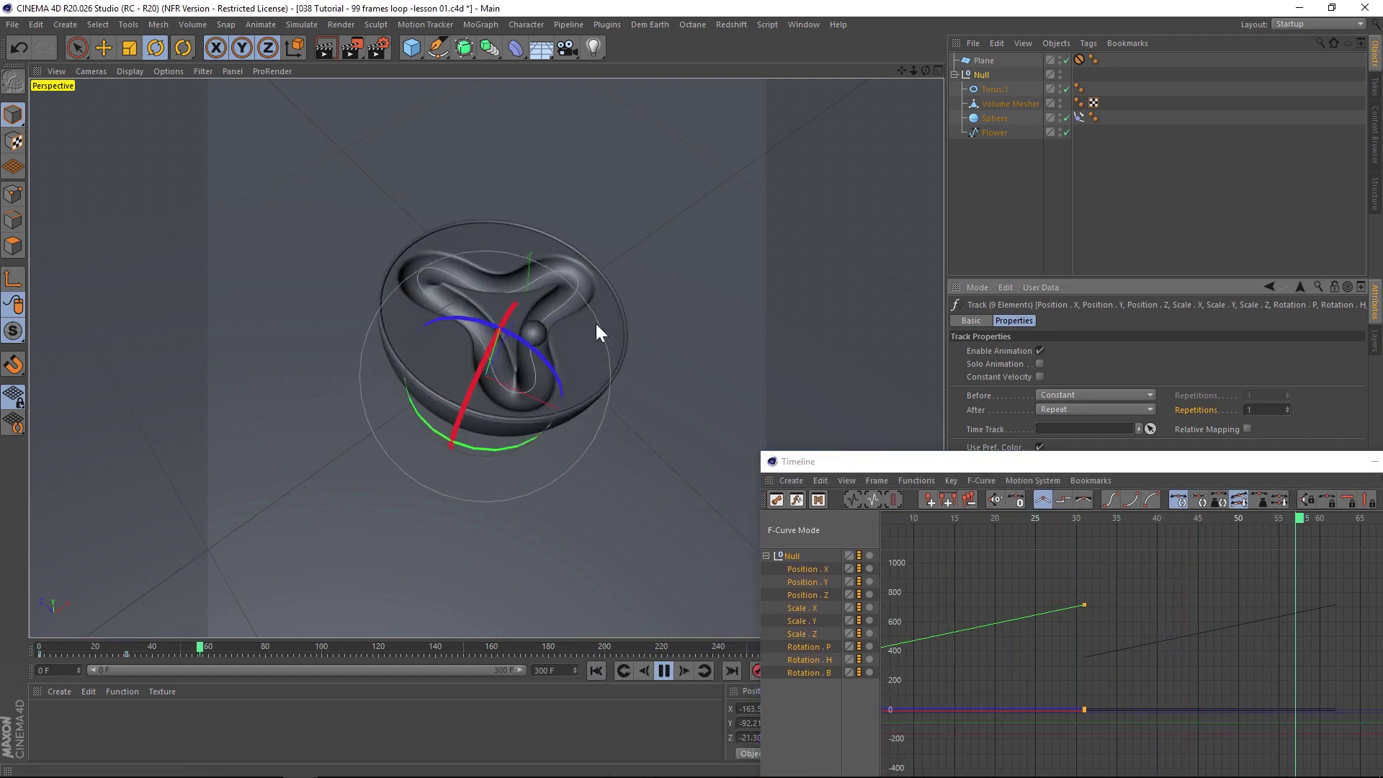
{"action": "left_click", "coordinate": [663, 671]}
Step: Raise the After repetitions of the Null's tracks to 7
{"action": "left_click_drag", "start_coordinate": [1009, 462], "coordinate": [1006, 518]}
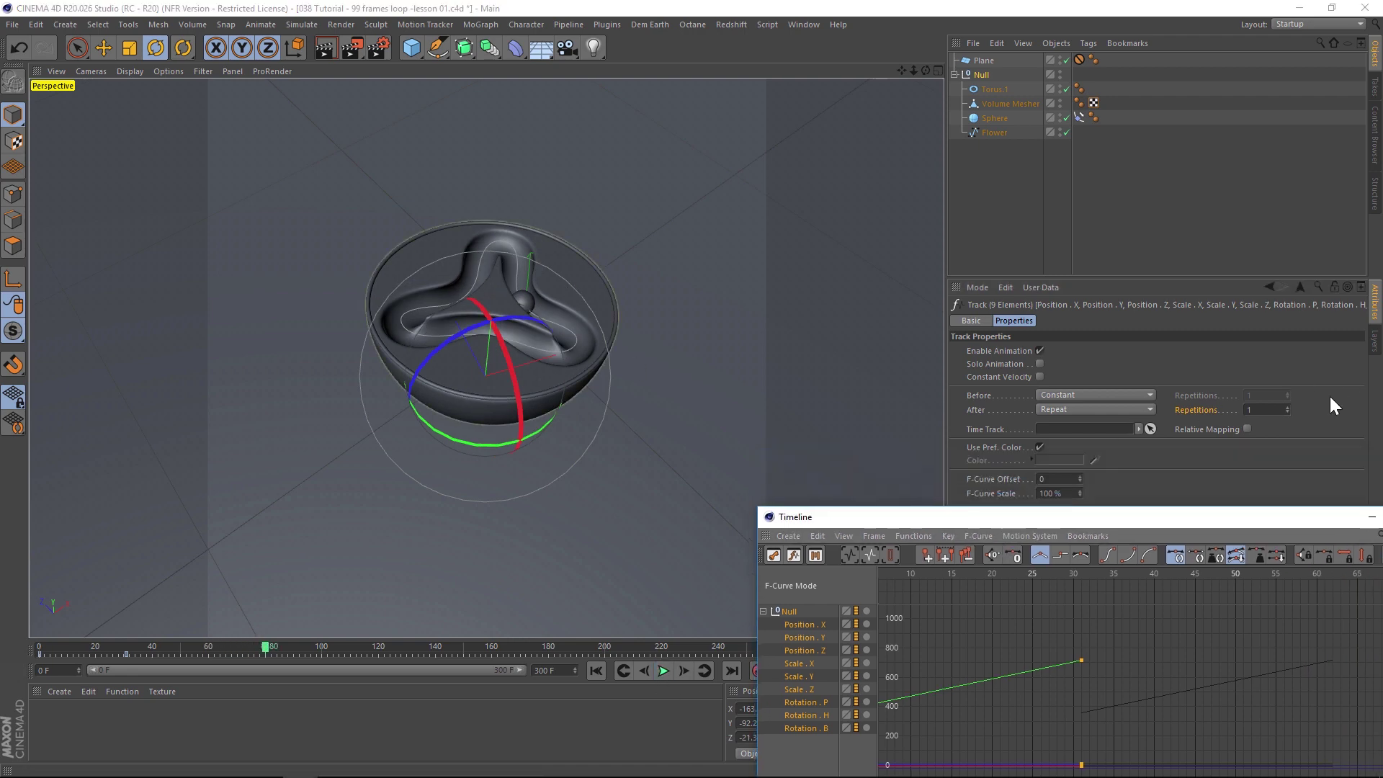
{"action": "left_click", "coordinate": [1287, 407]}
{"action": "left_click", "coordinate": [1287, 407]}
{"action": "left_click", "coordinate": [1287, 407]}
{"action": "left_click", "coordinate": [1287, 407]}
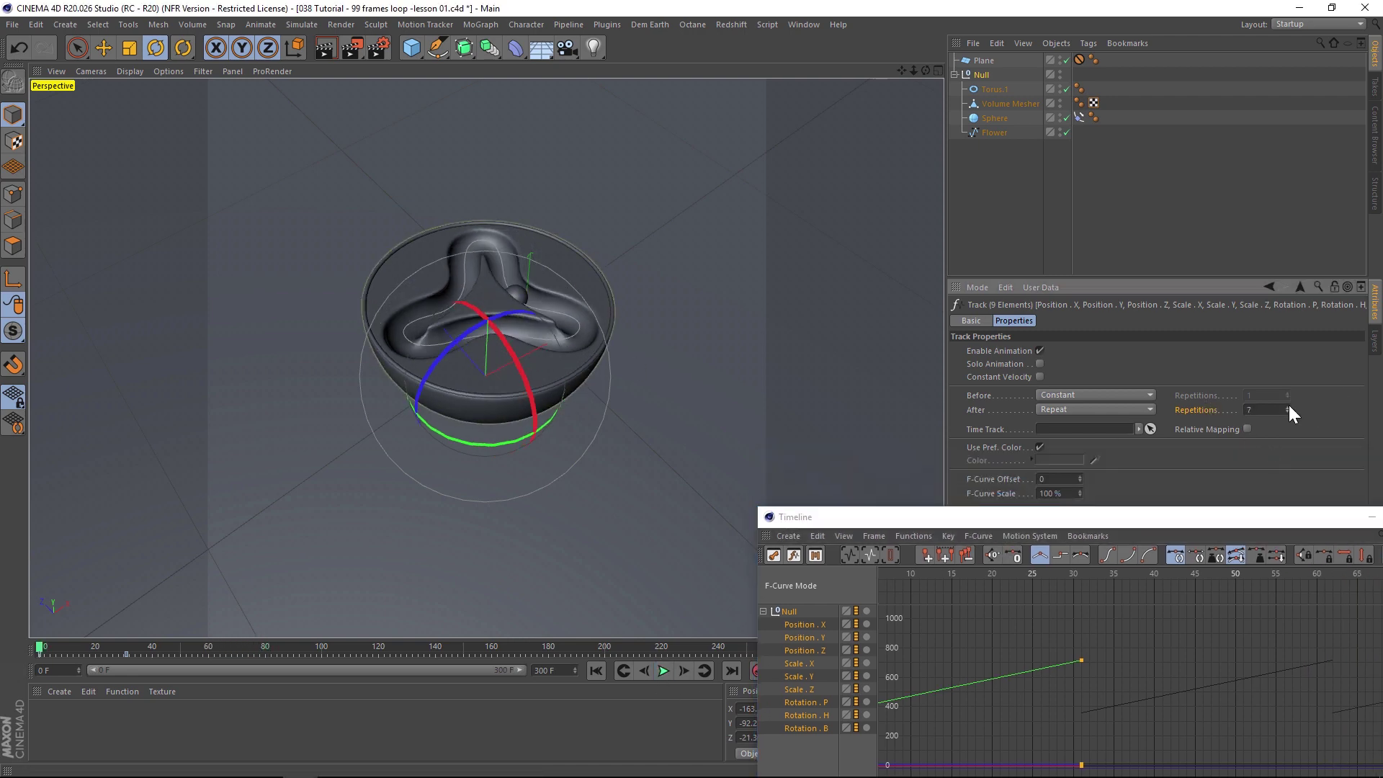
Step: Examine the repeated rotation curve over a wider frame range and play the repeated animation
{"action": "left_click_drag", "start_coordinate": [1126, 517], "coordinate": [688, 319]}
{"action": "left_click_drag", "start_coordinate": [1009, 335], "coordinate": [1022, 339]}
{"action": "left_click_drag", "start_coordinate": [717, 327], "coordinate": [1217, 514]}
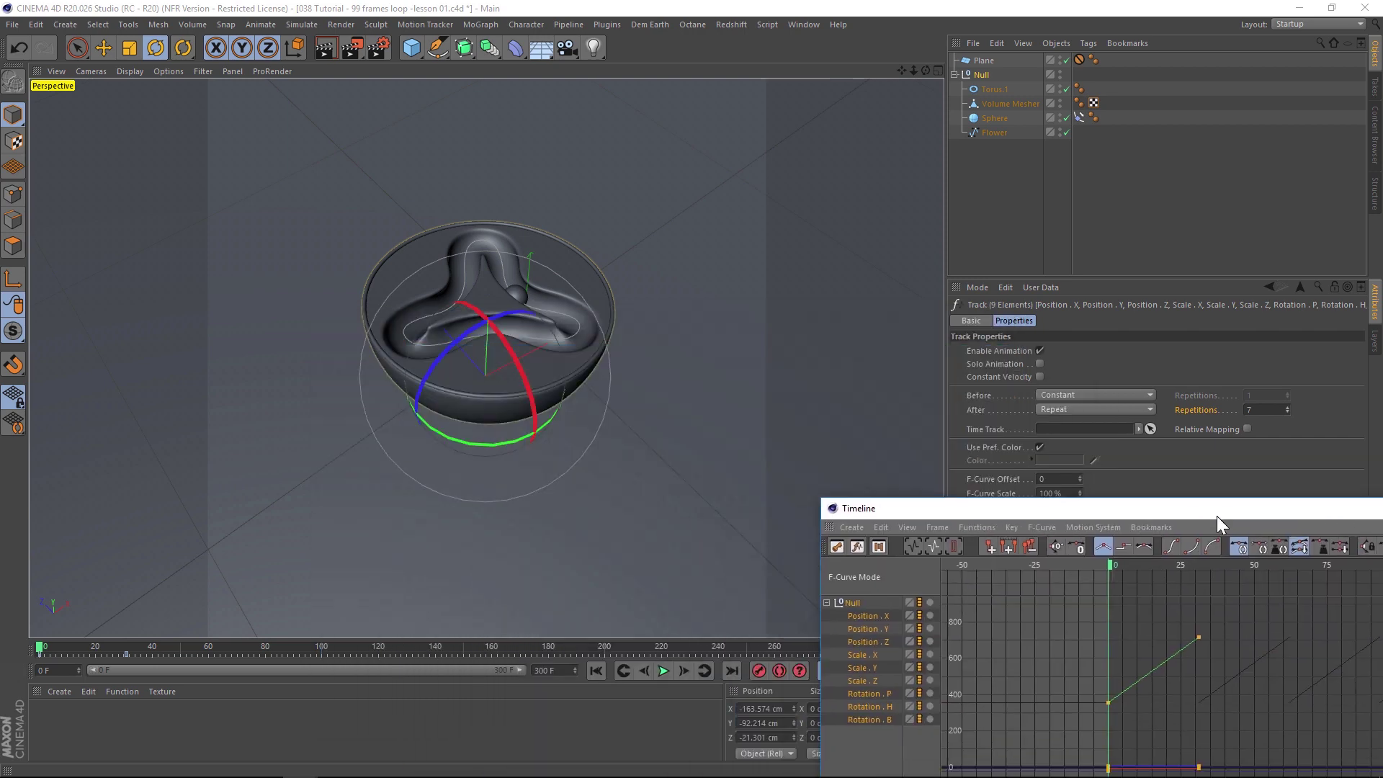
{"action": "left_click", "coordinate": [662, 673]}
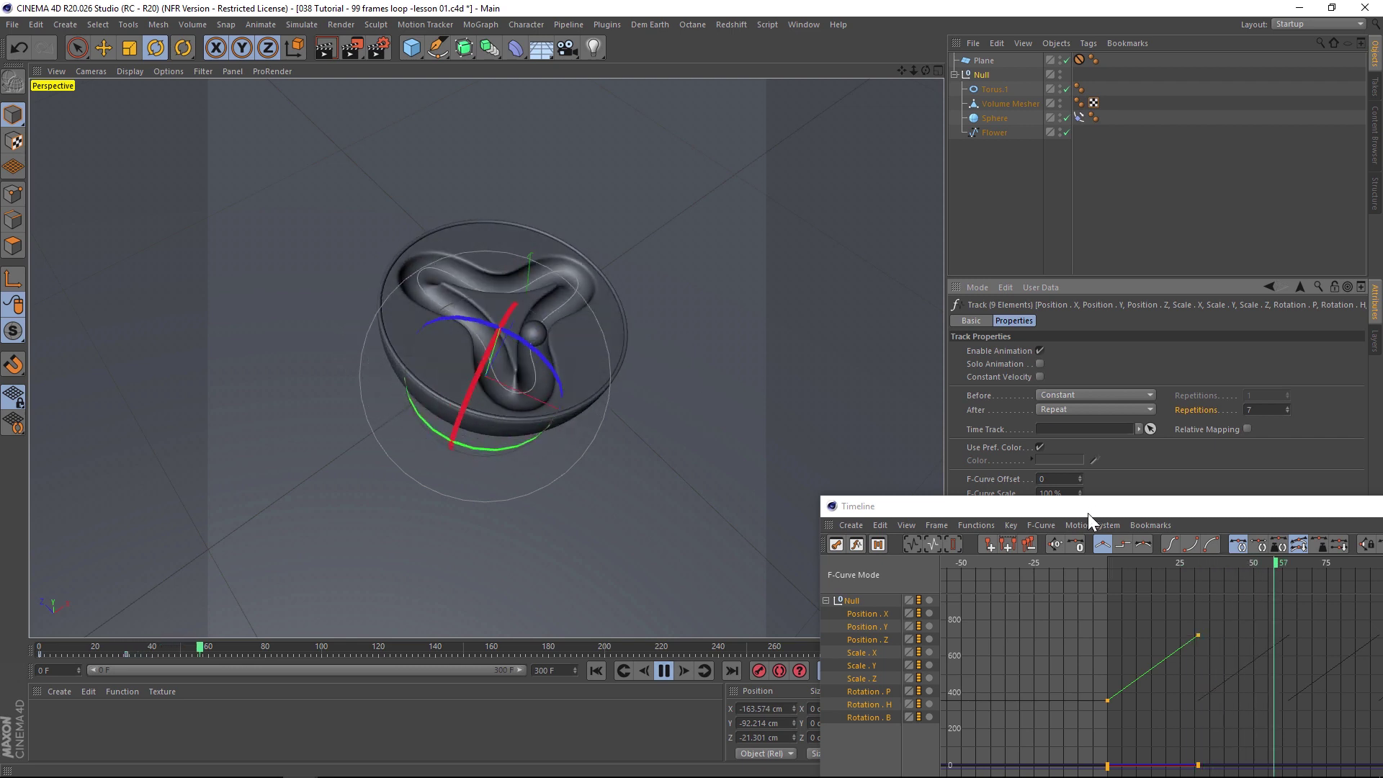
Step: Look through the extrapolation options of the Null's tracks for the time after the last keyframe, including Oscillate
{"action": "left_click", "coordinate": [983, 395]}
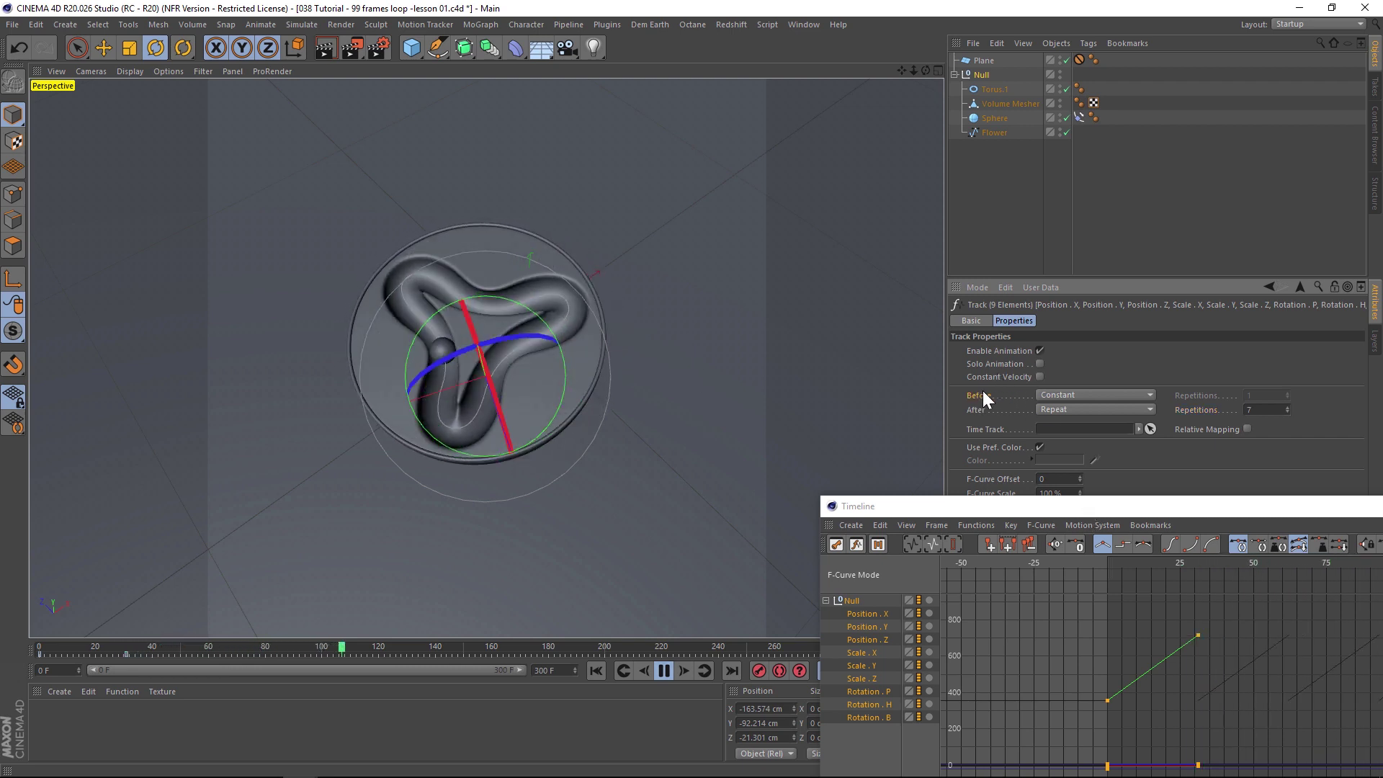
{"action": "left_click", "coordinate": [1065, 408]}
{"action": "left_click", "coordinate": [1058, 496]}
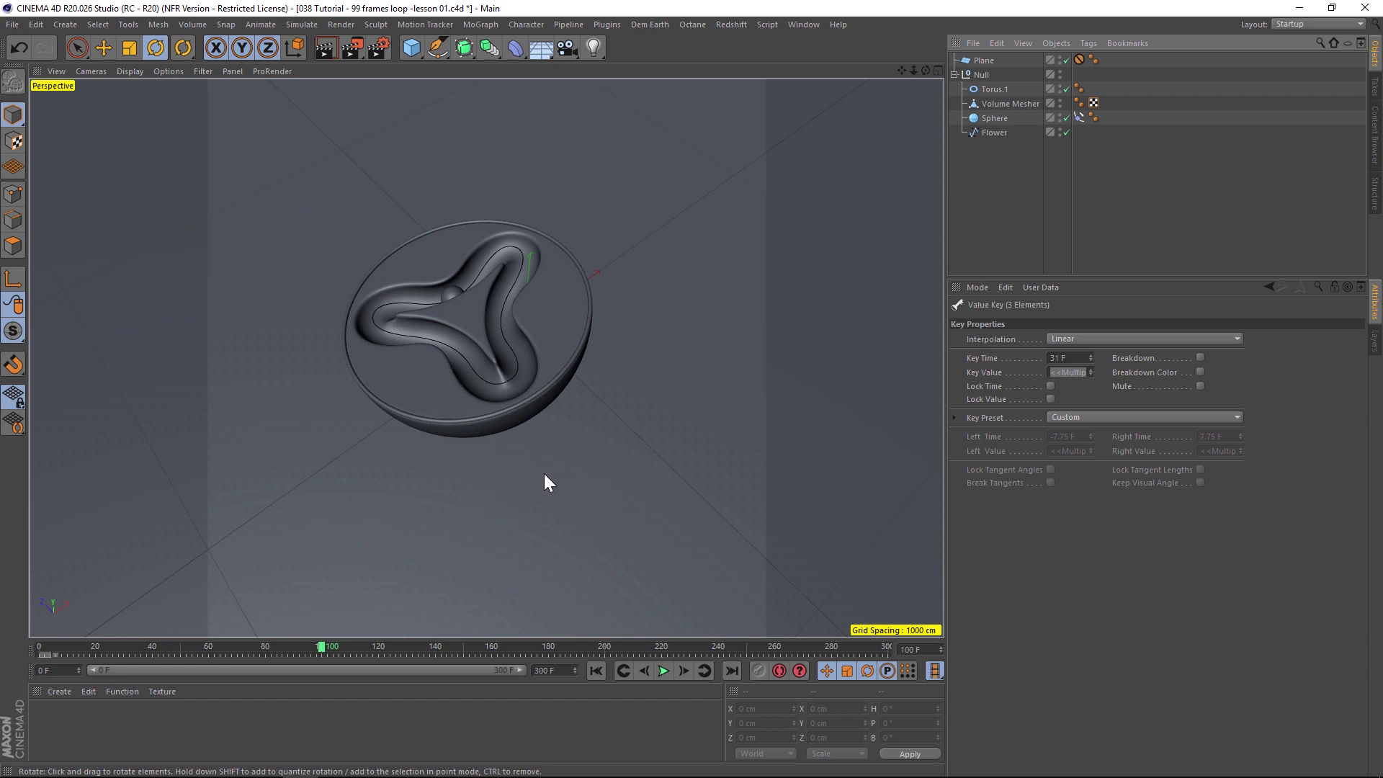
Step: Delete all of the Null's keyframes in its timeline, close the timeline and deselect the Null
{"action": "left_click", "coordinate": [982, 74]}
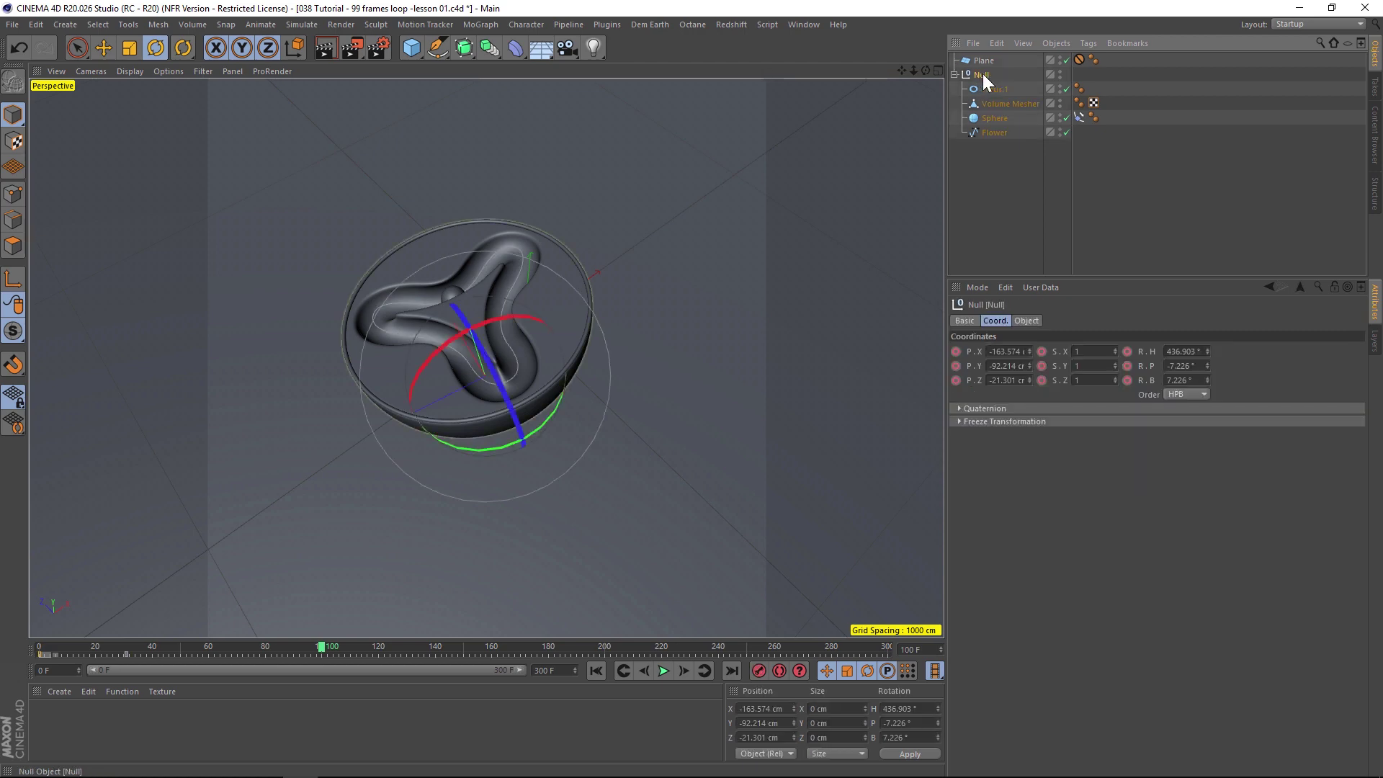
{"action": "right_click", "coordinate": [985, 80]}
{"action": "left_click", "coordinate": [1086, 628]}
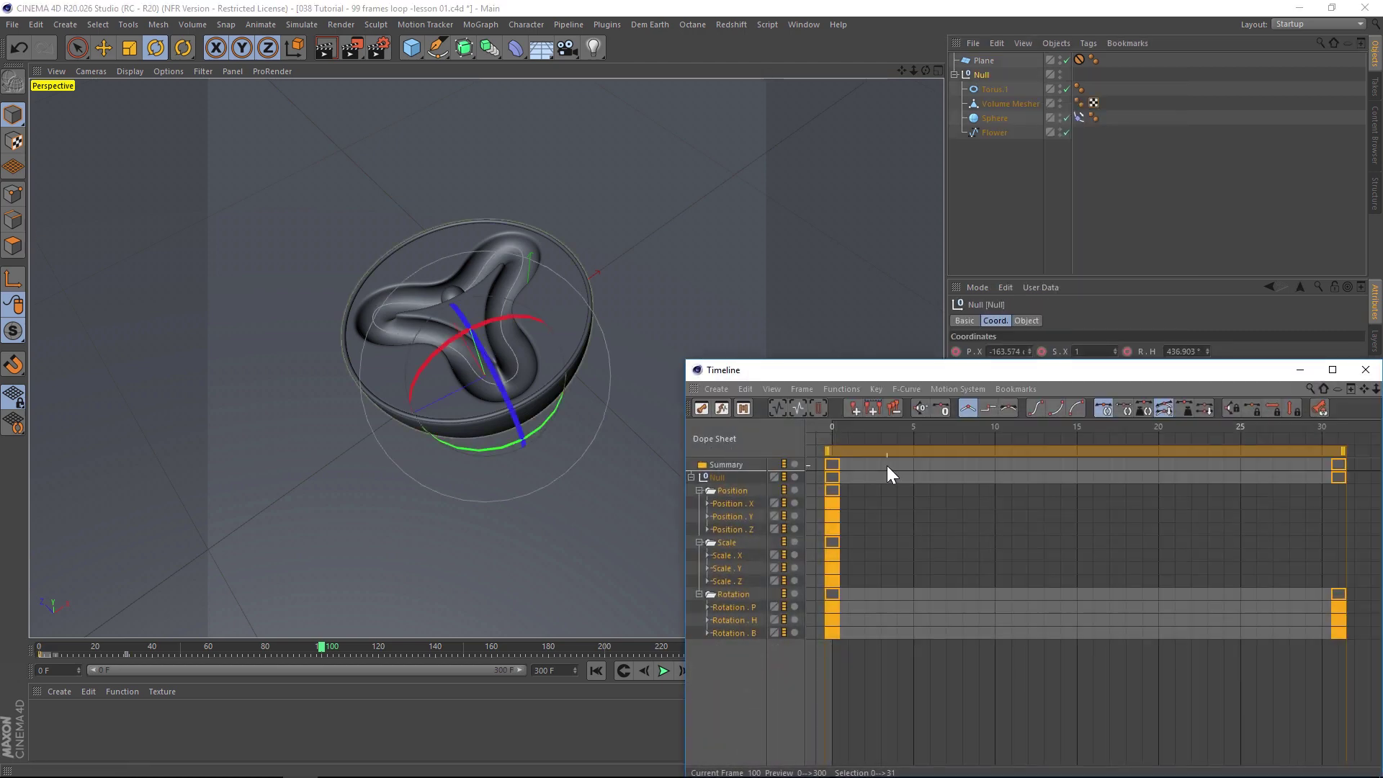
{"action": "key", "text": "Delete"}
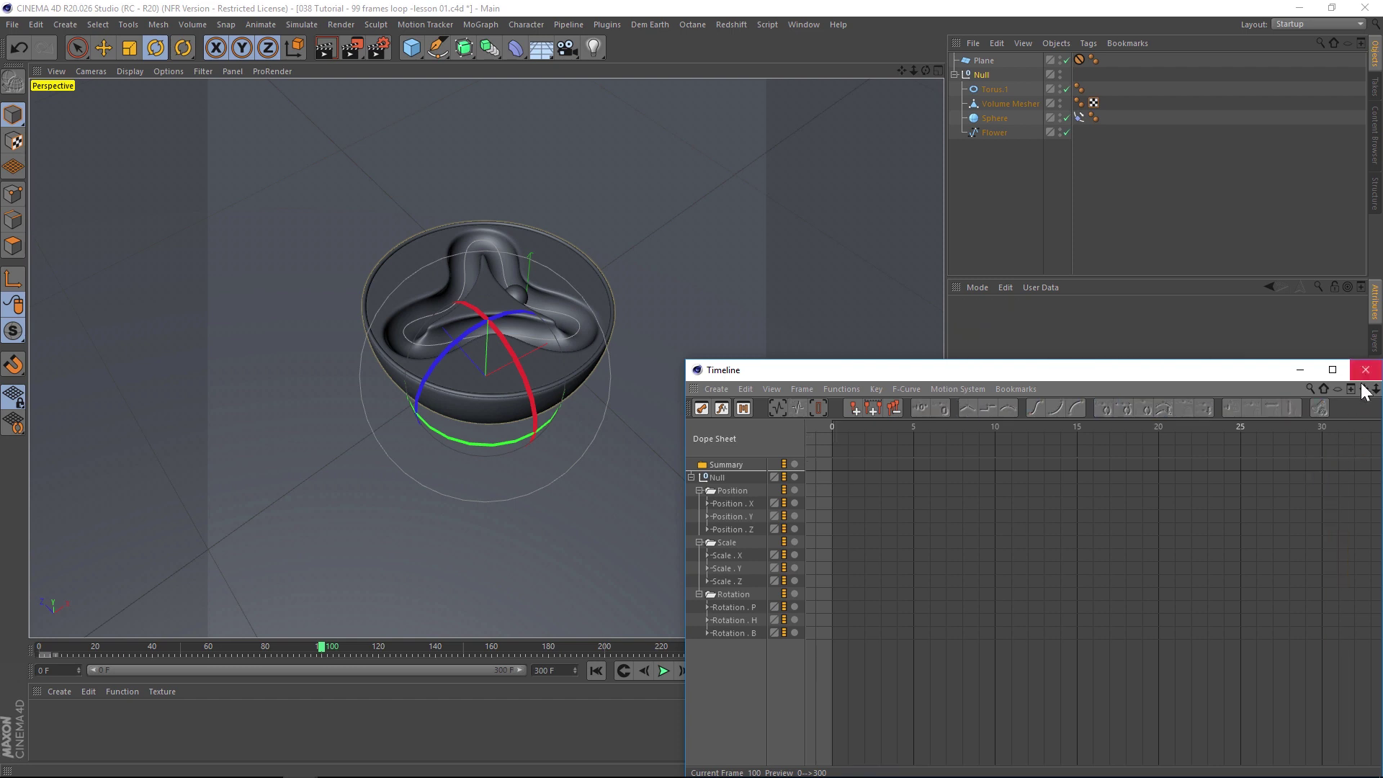
{"action": "left_click", "coordinate": [1364, 370]}
{"action": "key", "text": "0"}
{"action": "left_click", "coordinate": [713, 494]}
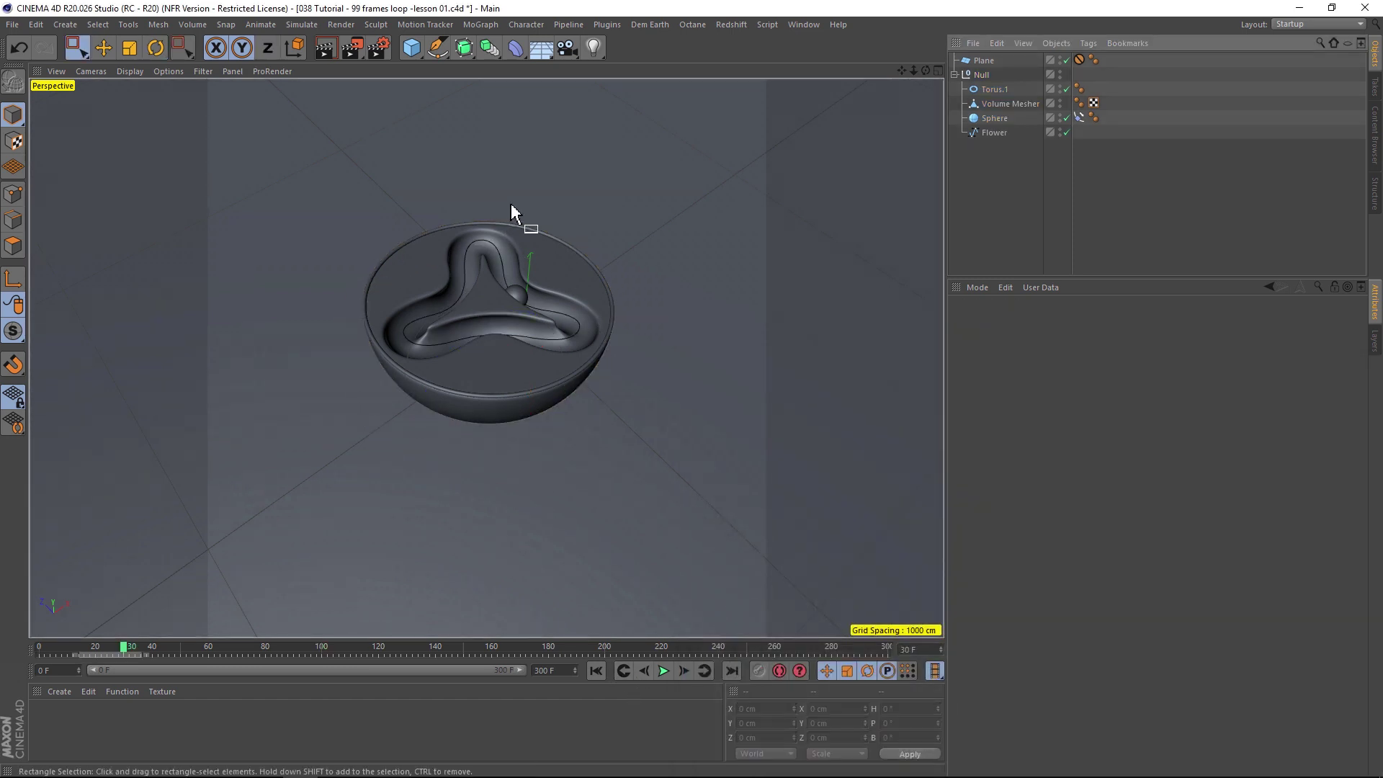
Step: Set the end of the project's timeline to frame 100
{"action": "double_click", "coordinate": [563, 670]}
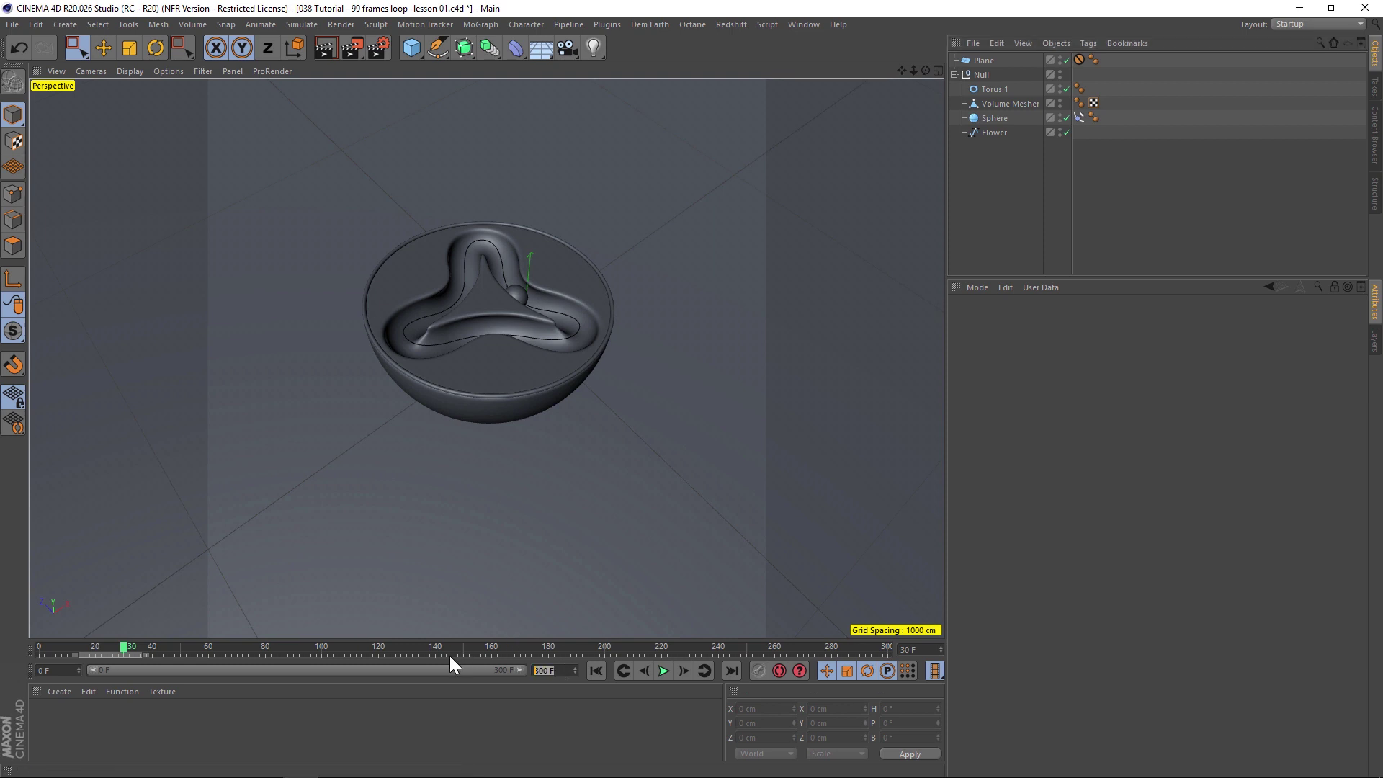
{"action": "type", "text": "100"}
{"action": "key", "text": "Return"}
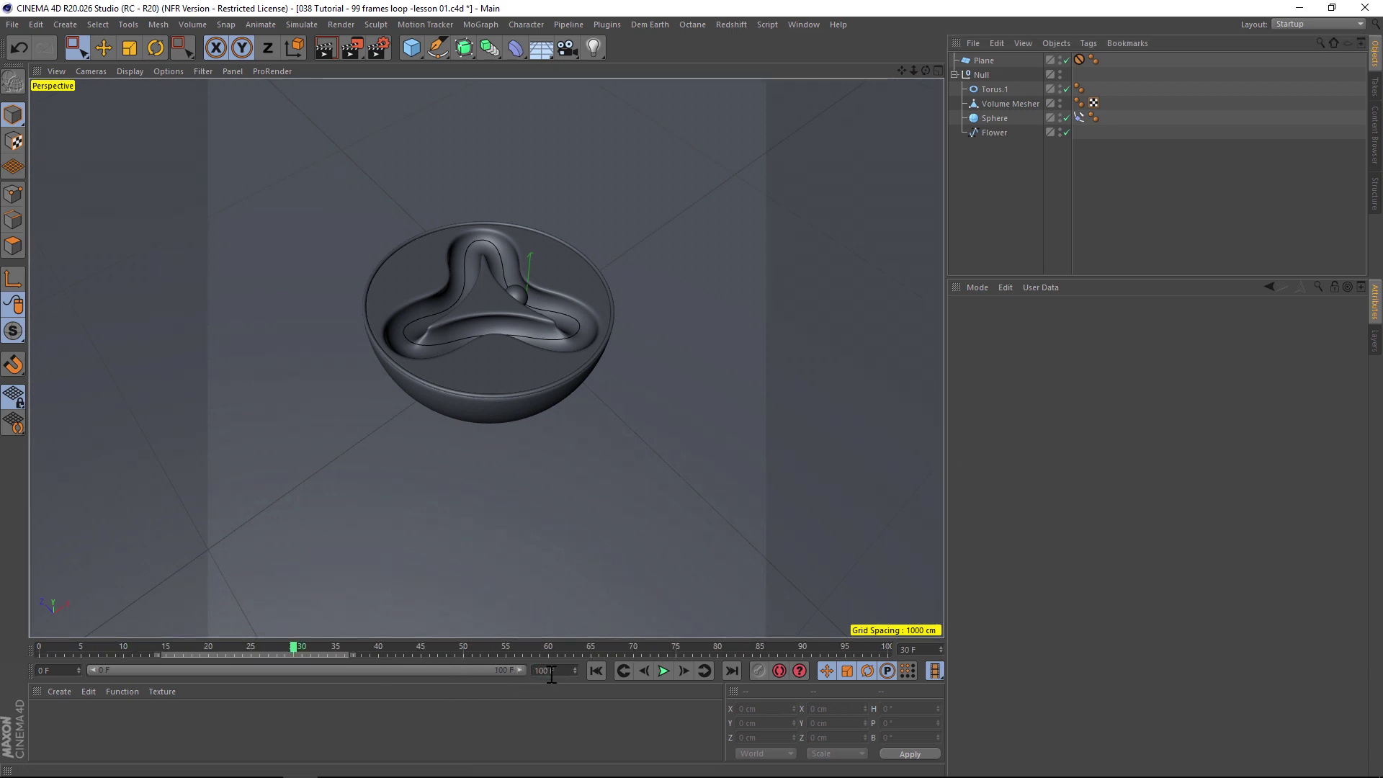
Step: Open the project settings to check the frame rate against the length of the animation
{"action": "left_click", "coordinate": [875, 418]}
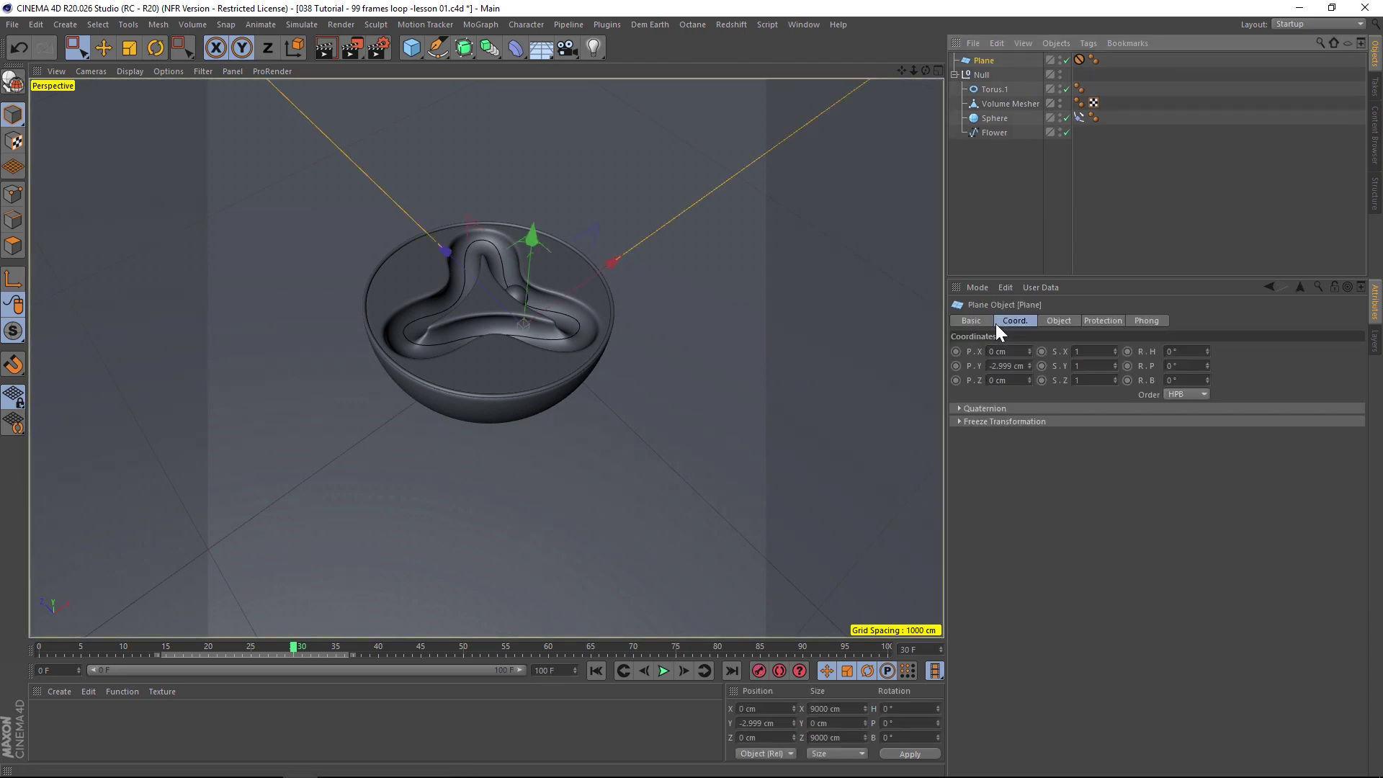
{"action": "key", "text": "ctrl+d"}
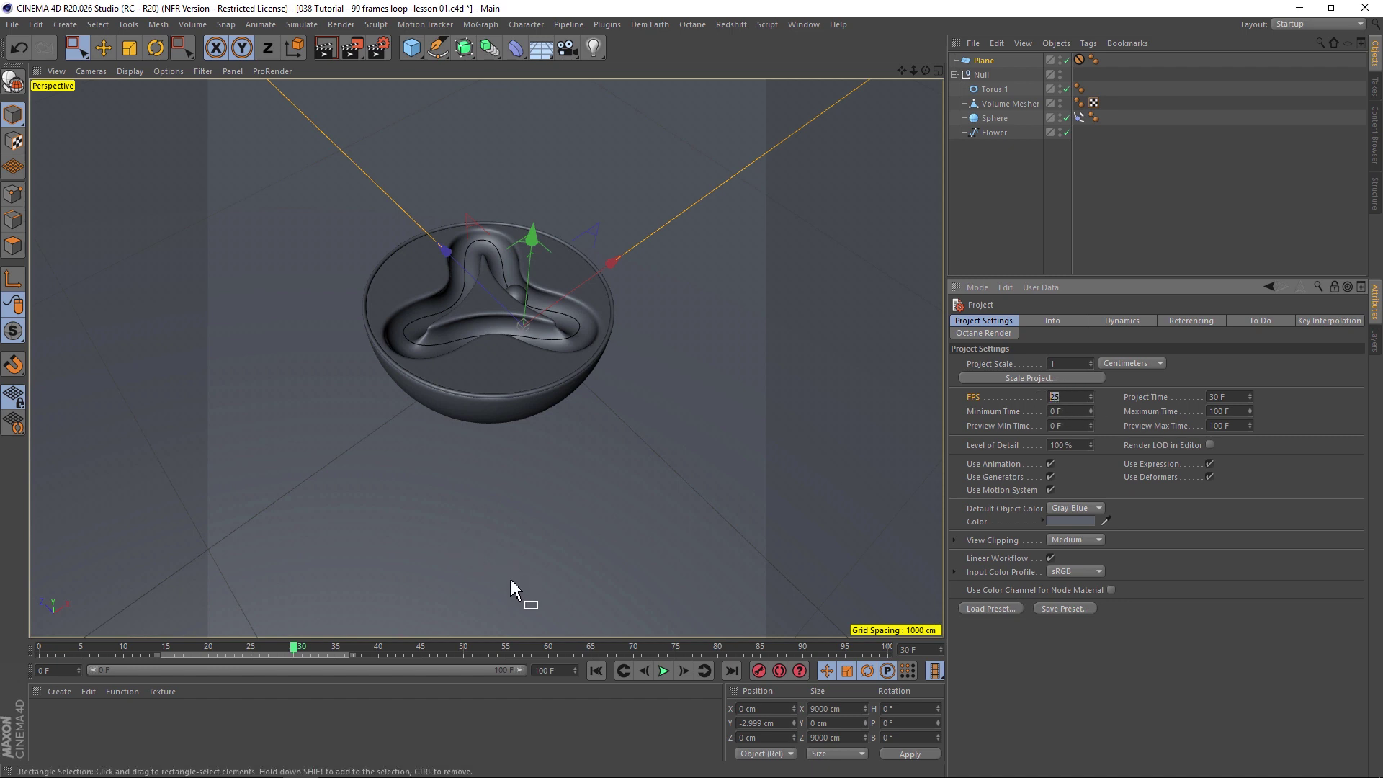
{"action": "left_click", "coordinate": [552, 670]}
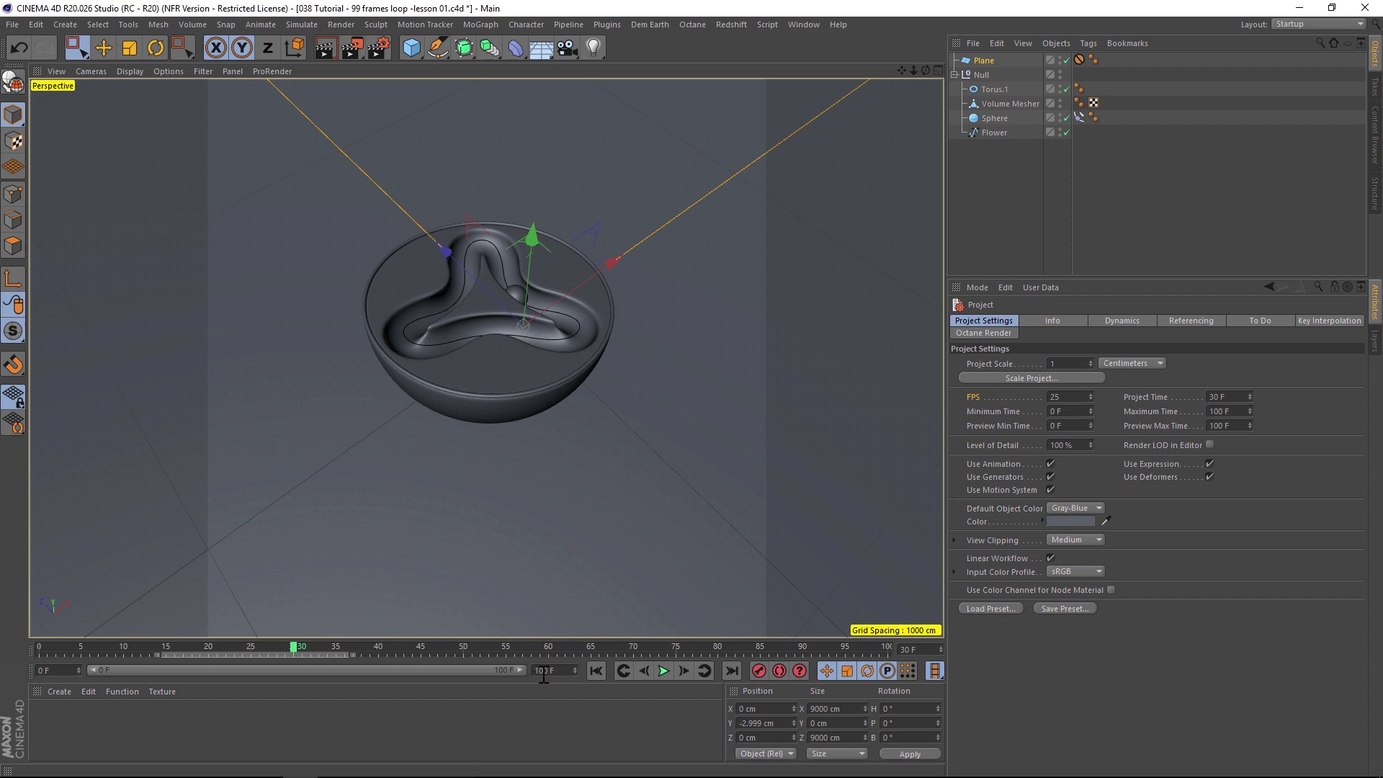
Step: Add a Vibrate tag to the Null and enable rotation vibration in it
{"action": "left_click", "coordinate": [979, 75]}
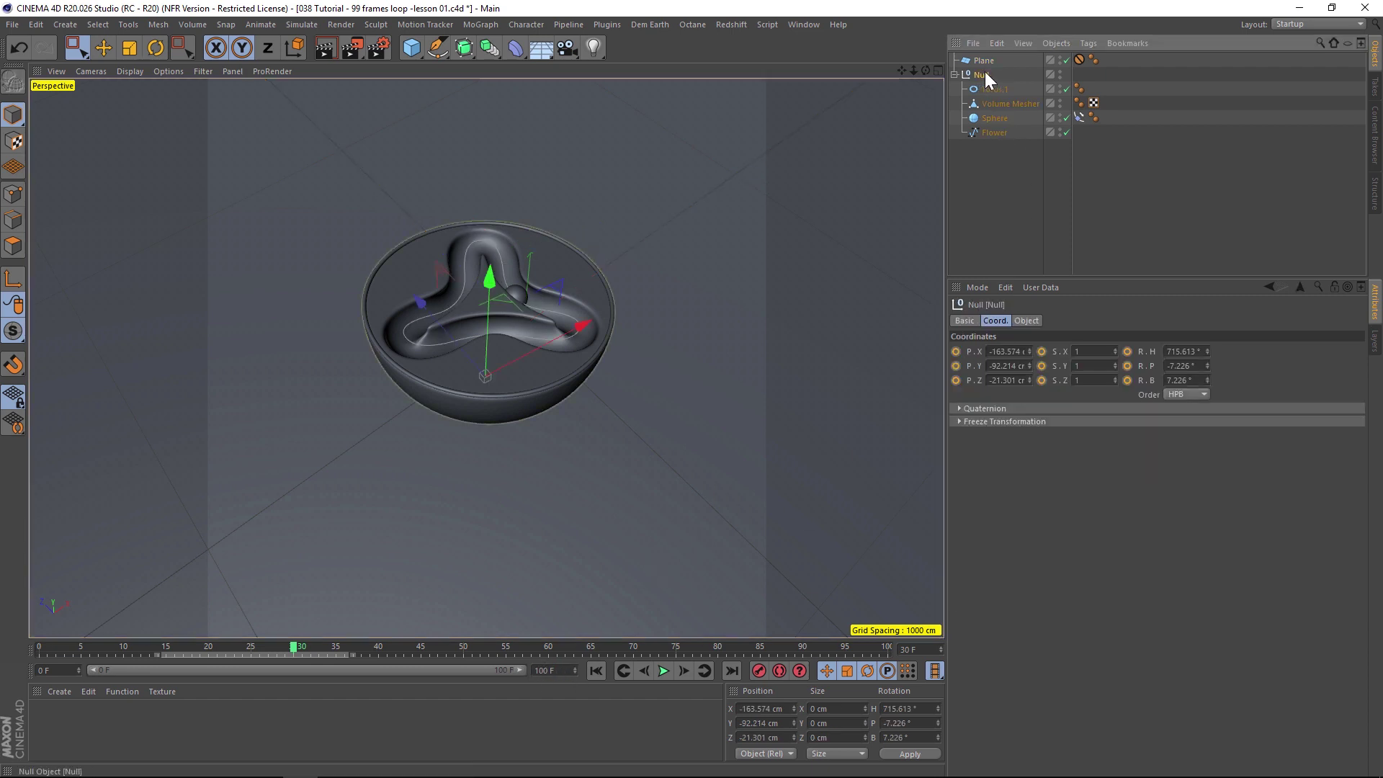
{"action": "right_click", "coordinate": [984, 71]}
{"action": "mouse_move", "coordinate": [1049, 75]}
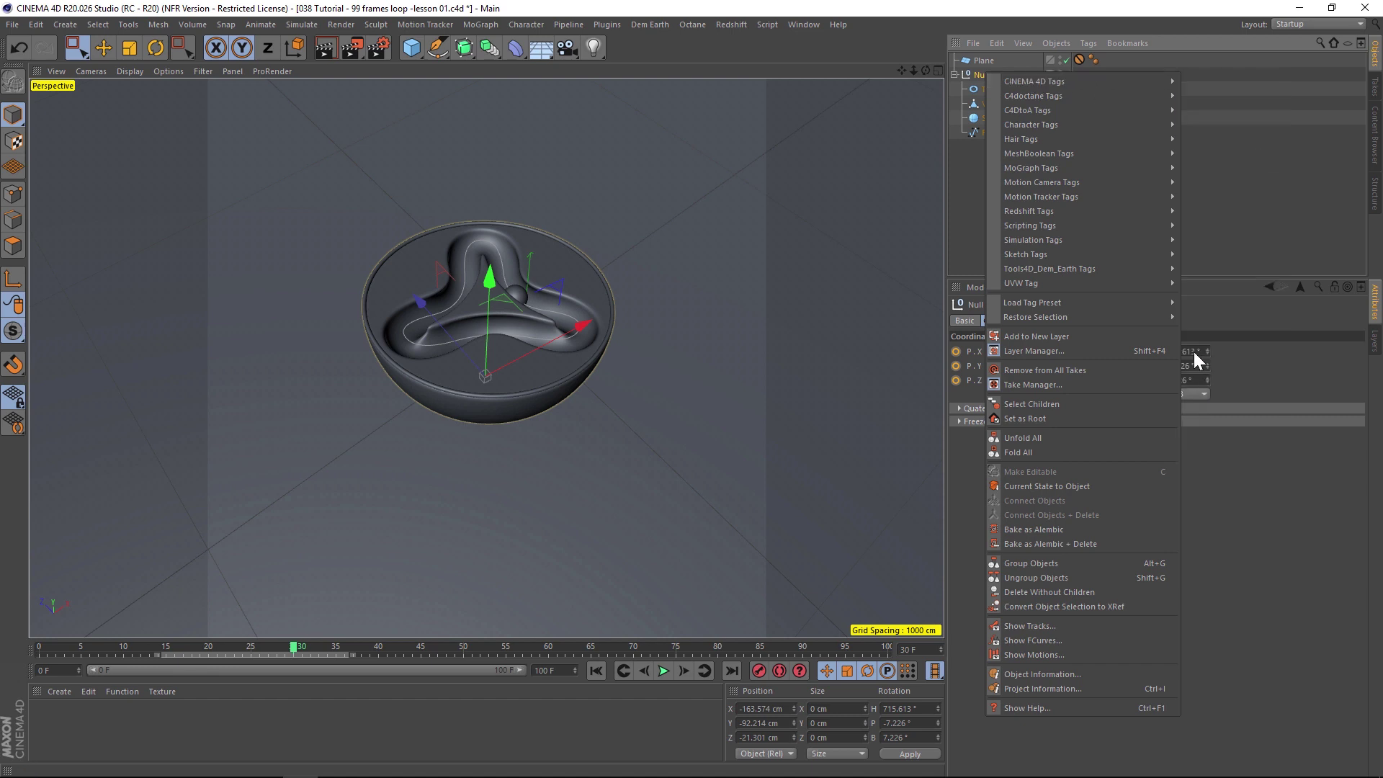
{"action": "left_click", "coordinate": [1208, 471]}
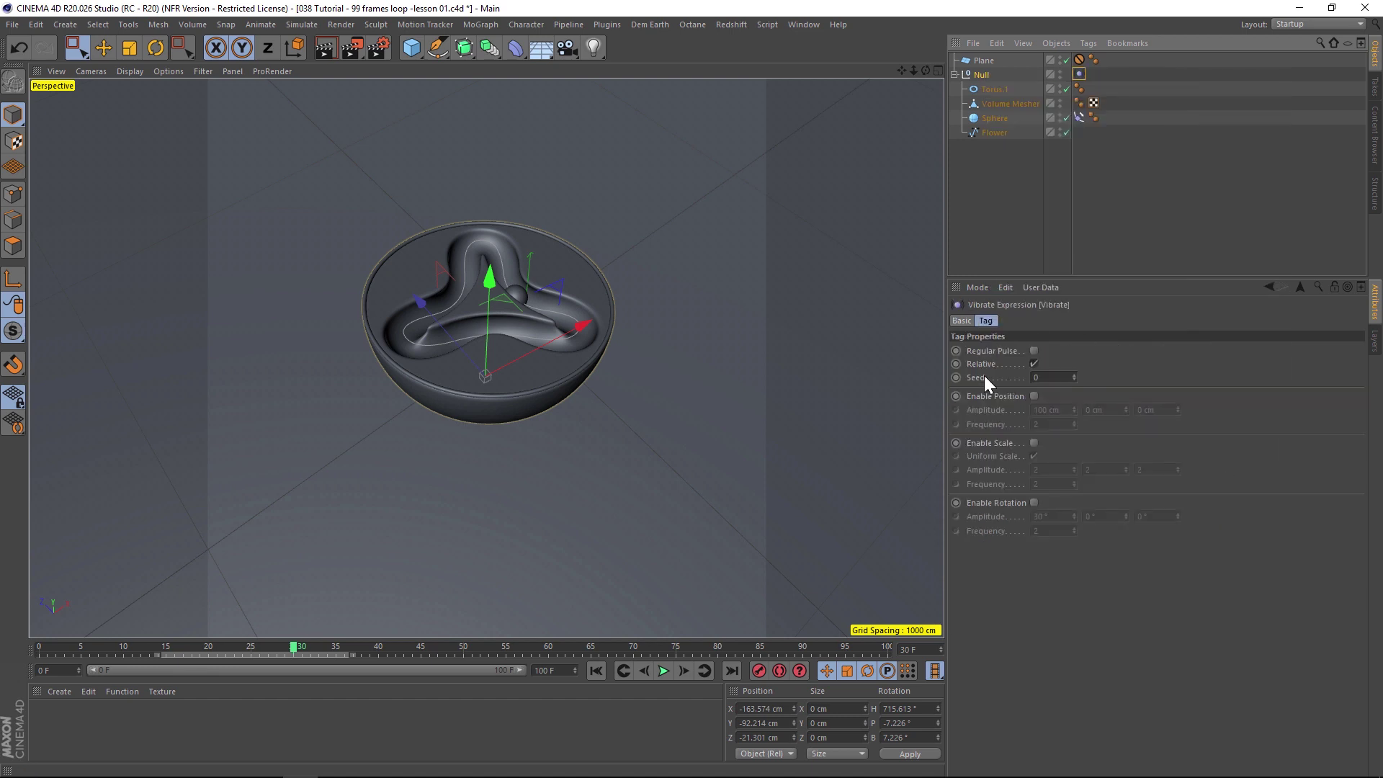
{"action": "left_click", "coordinate": [1033, 502]}
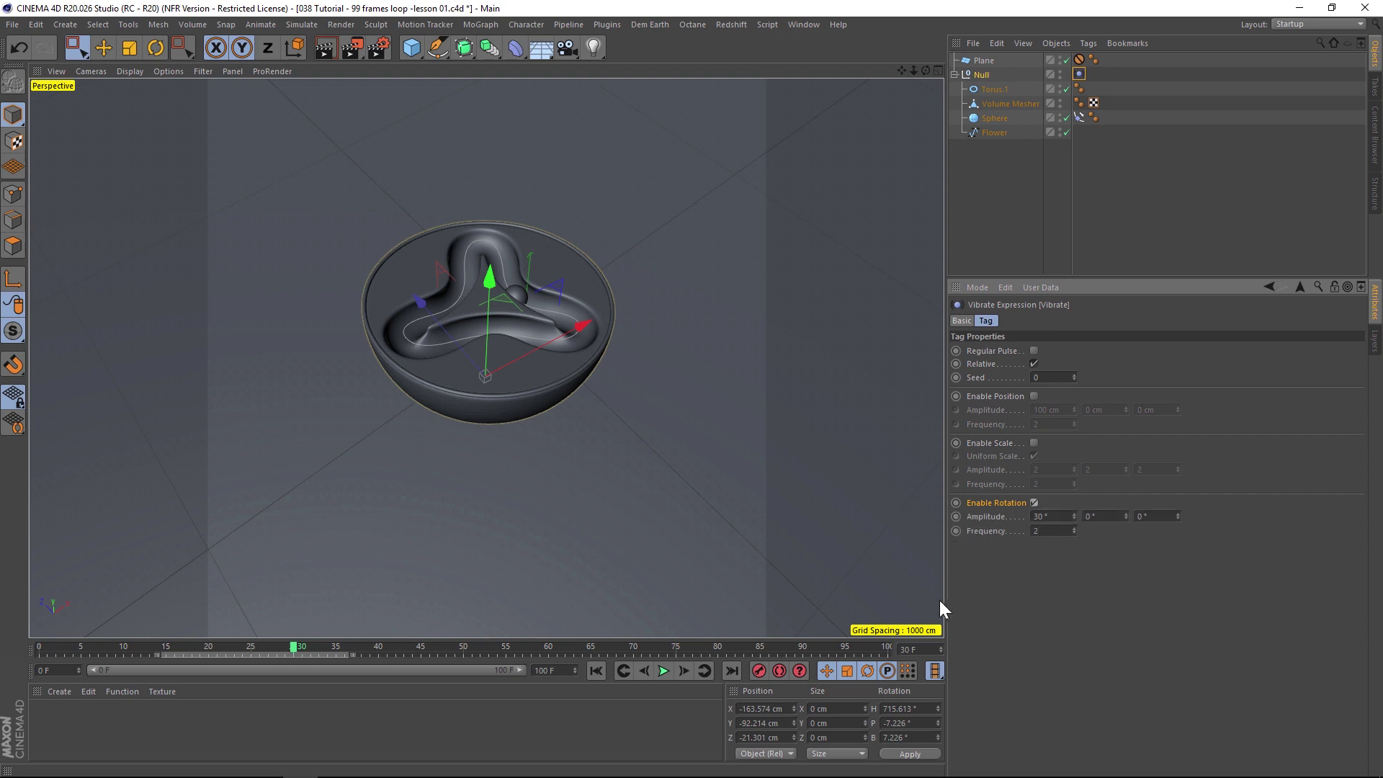
Step: Return to the first frame, set the timeline's end to frame 50 and play the vibrating bowl
{"action": "left_click", "coordinate": [596, 670]}
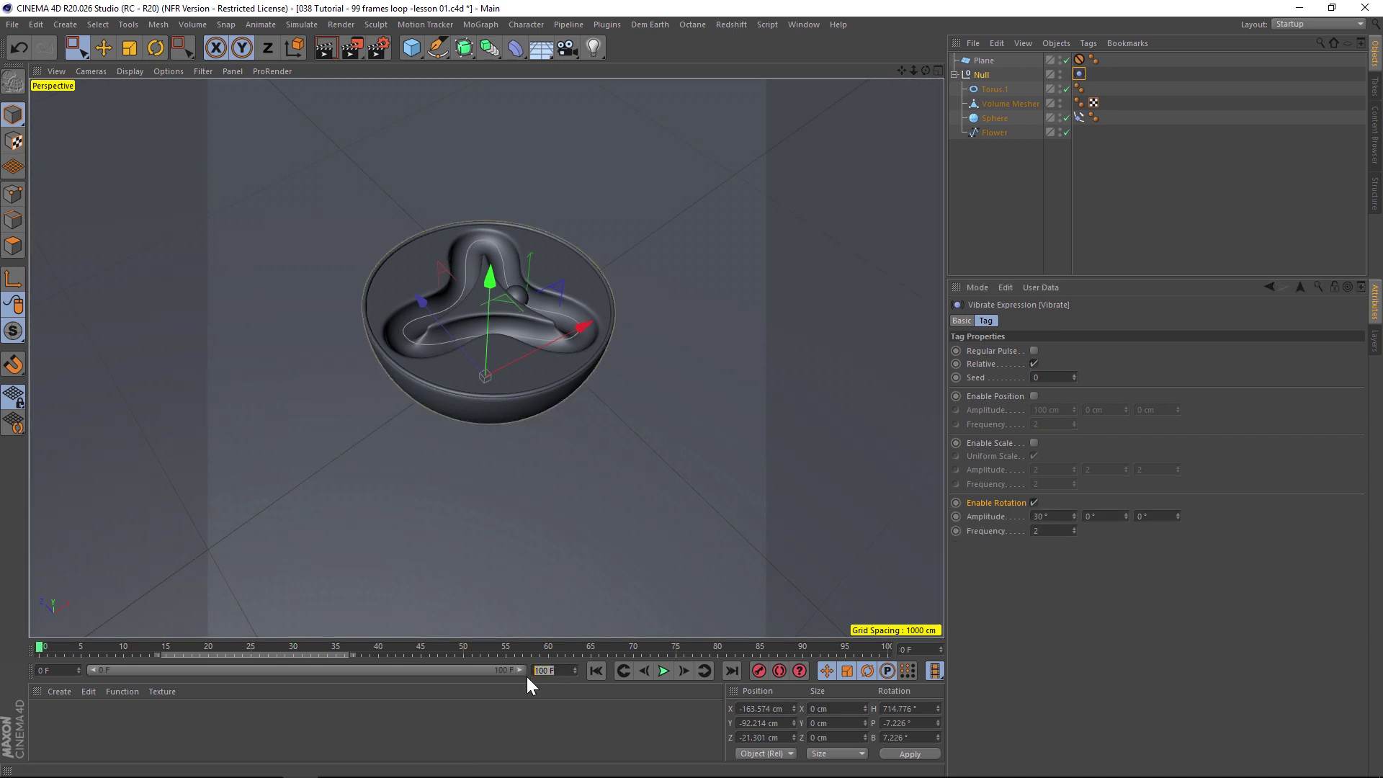
{"action": "type", "text": "50"}
{"action": "key", "text": "Return"}
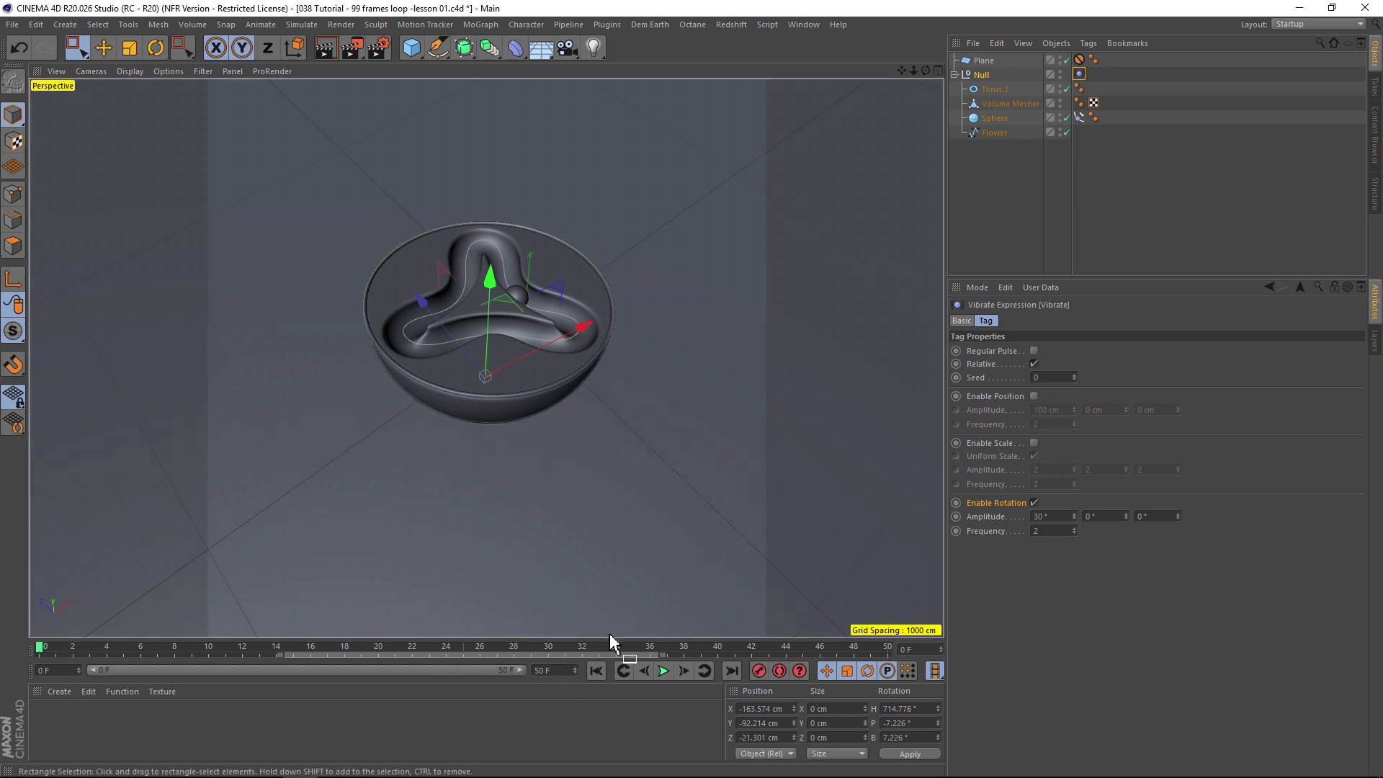
{"action": "left_click", "coordinate": [663, 671]}
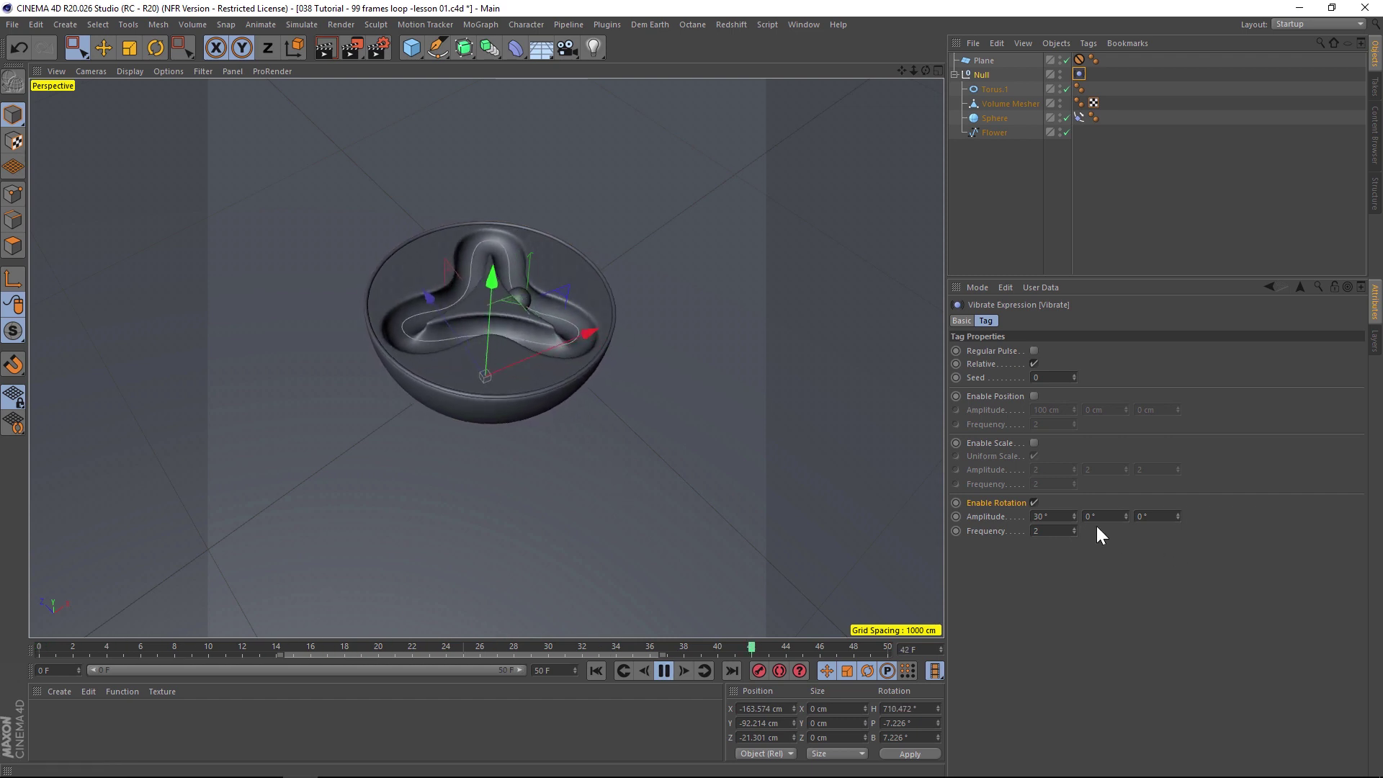
Step: Set the Null's heading vibration amplitude to 60°, enable Regular Pulse and stop the playback
{"action": "double_click", "coordinate": [1052, 517]}
{"action": "type", "text": "60"}
{"action": "key", "text": "Return"}
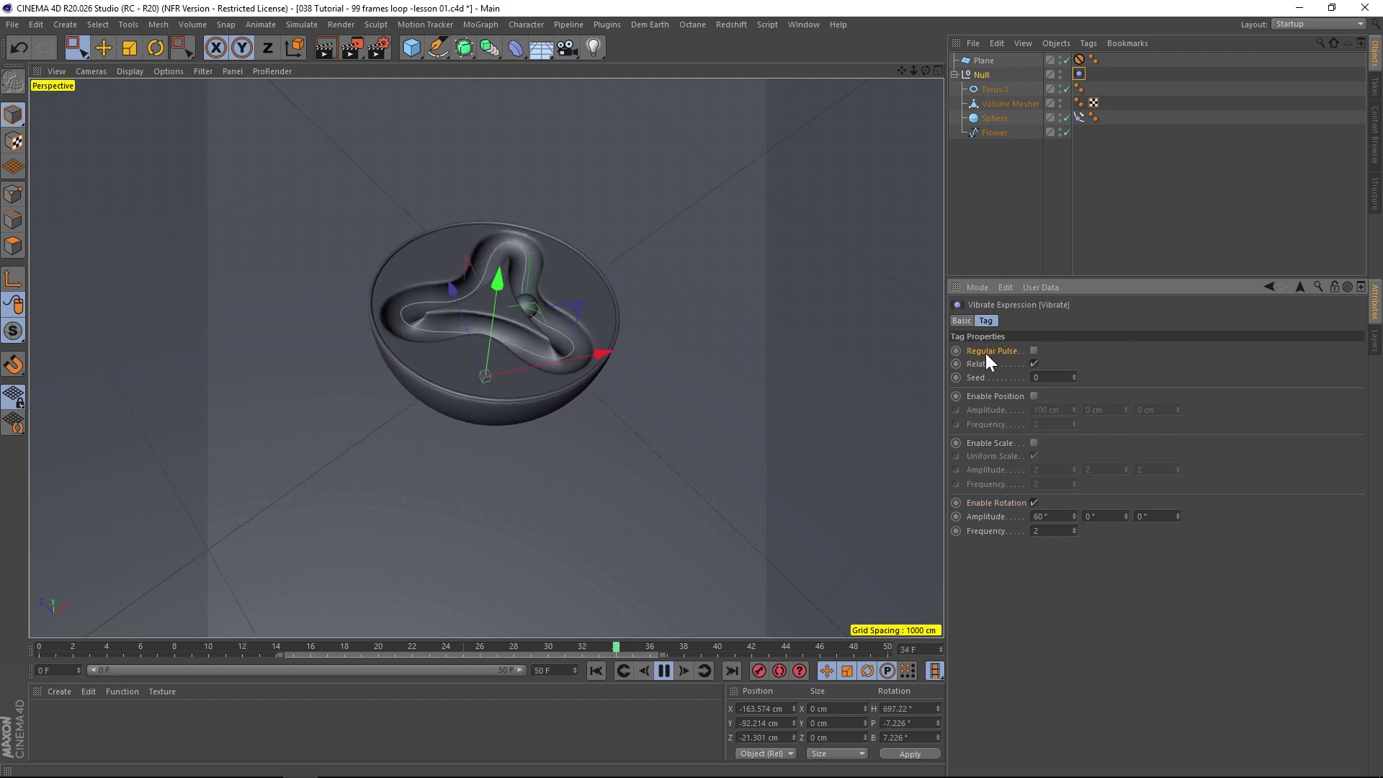
{"action": "left_click", "coordinate": [1035, 351]}
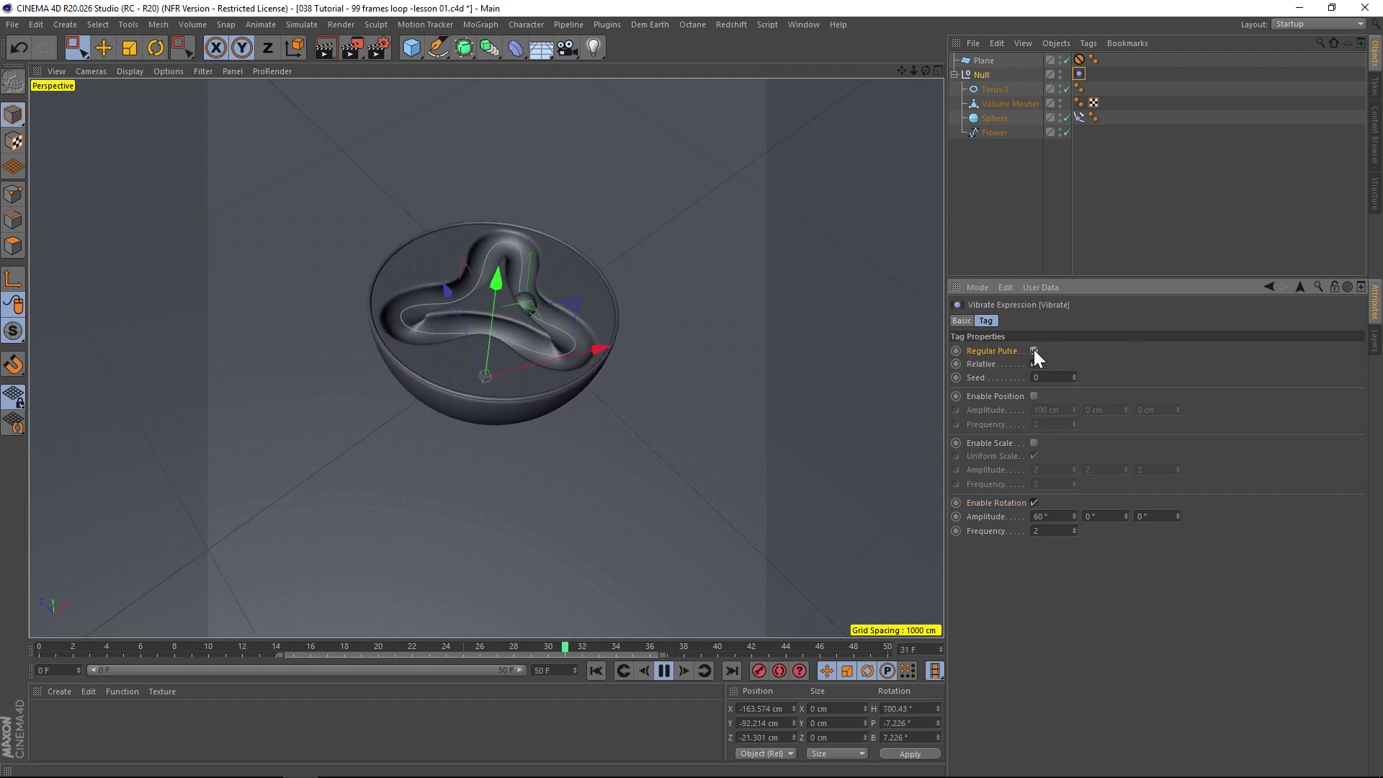
{"action": "left_click", "coordinate": [664, 670]}
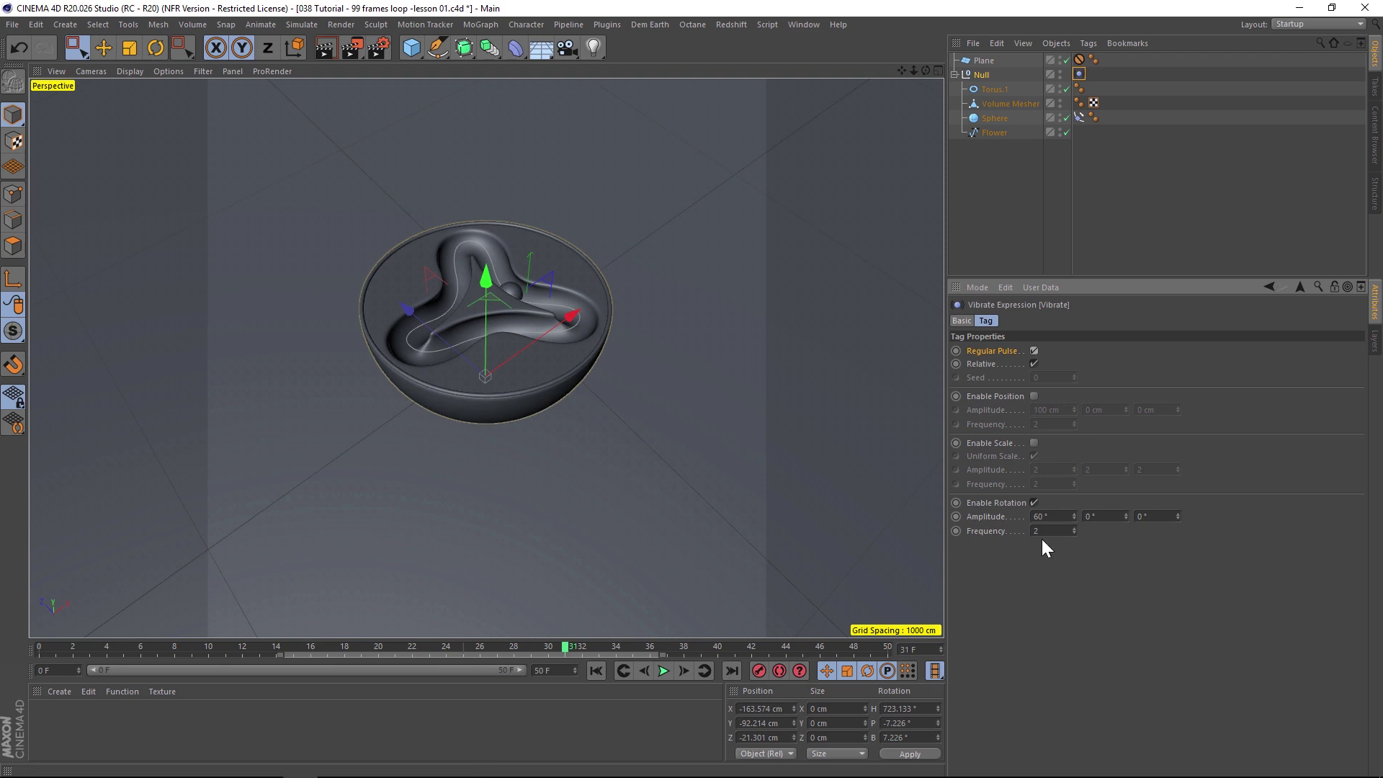
Step: Play the regular pulse and compare the bowl's pose at frame 50 with its pose at frame 0
{"action": "left_click", "coordinate": [533, 670]}
{"action": "left_click", "coordinate": [1044, 531]}
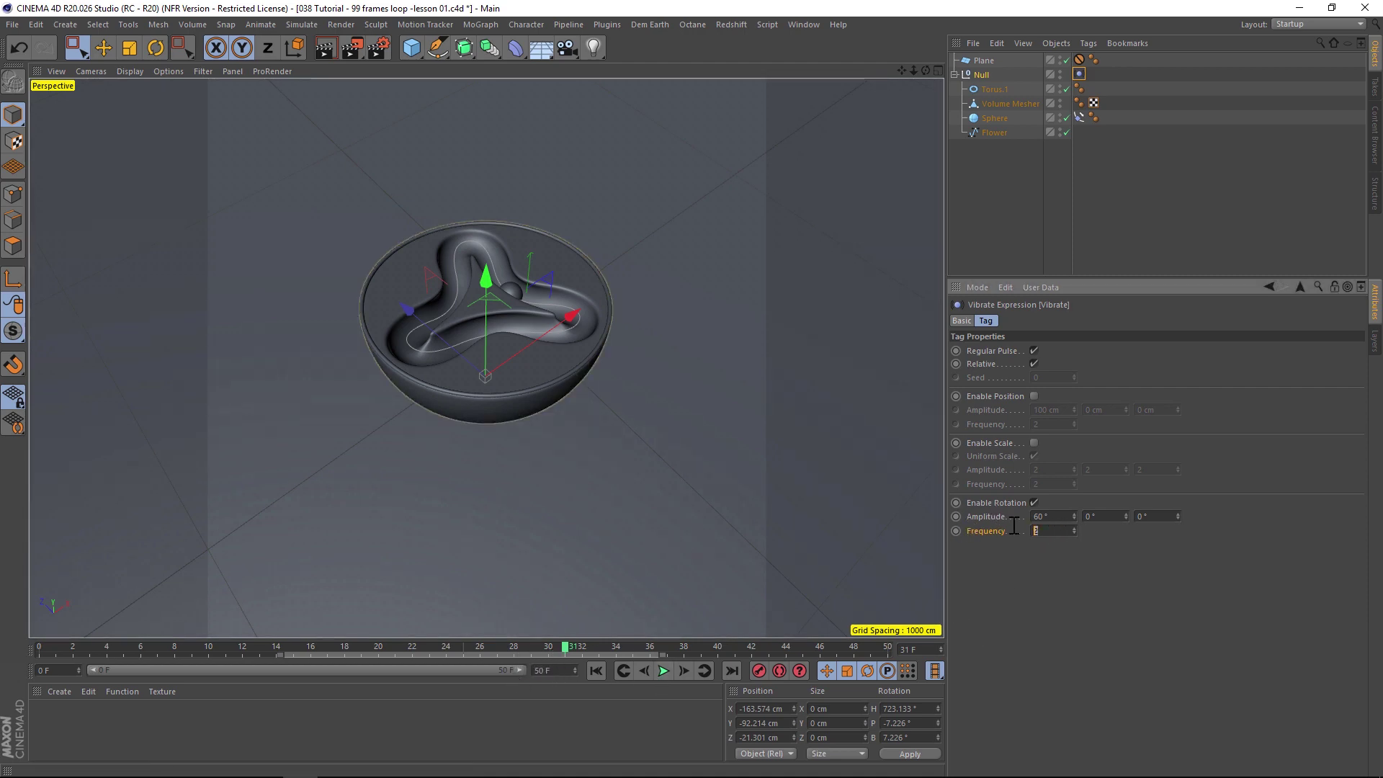
{"action": "left_click", "coordinate": [663, 671]}
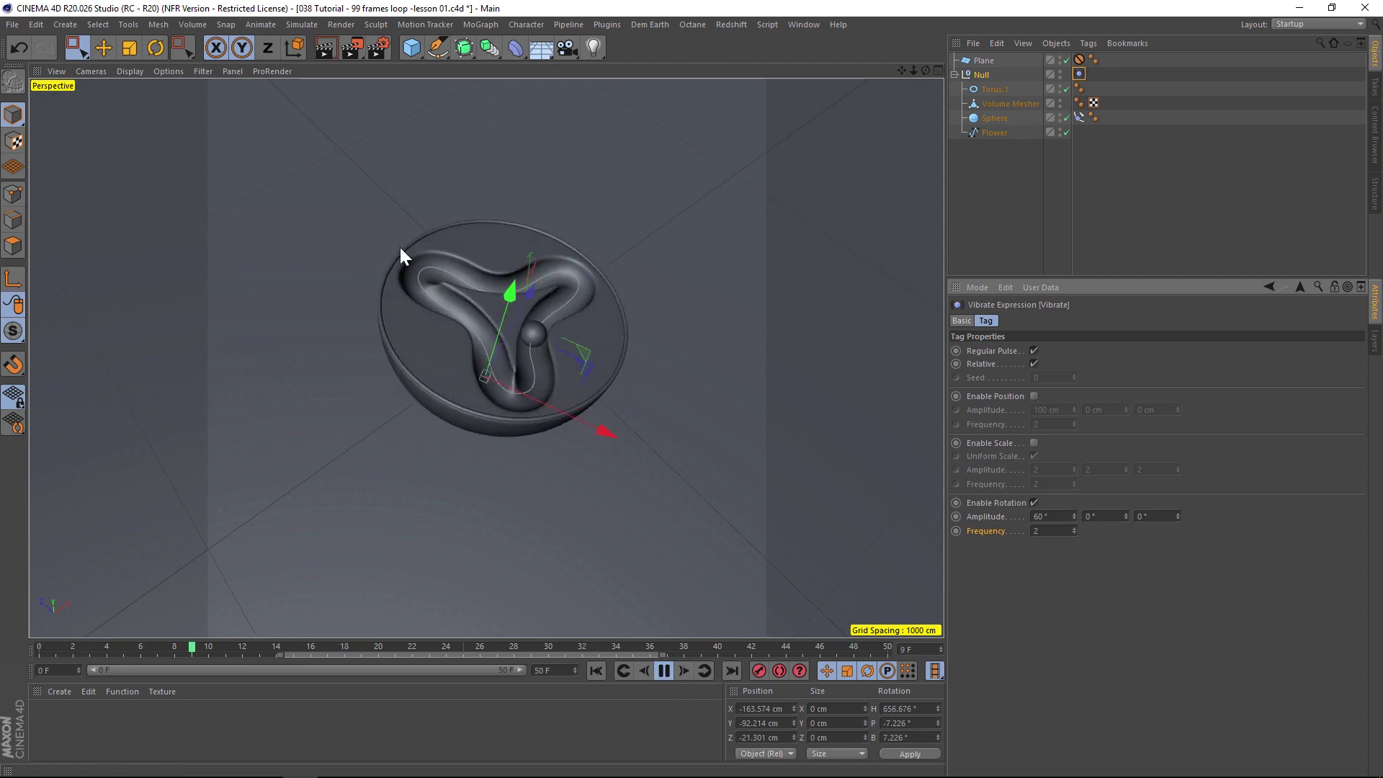
{"action": "left_click", "coordinate": [673, 663]}
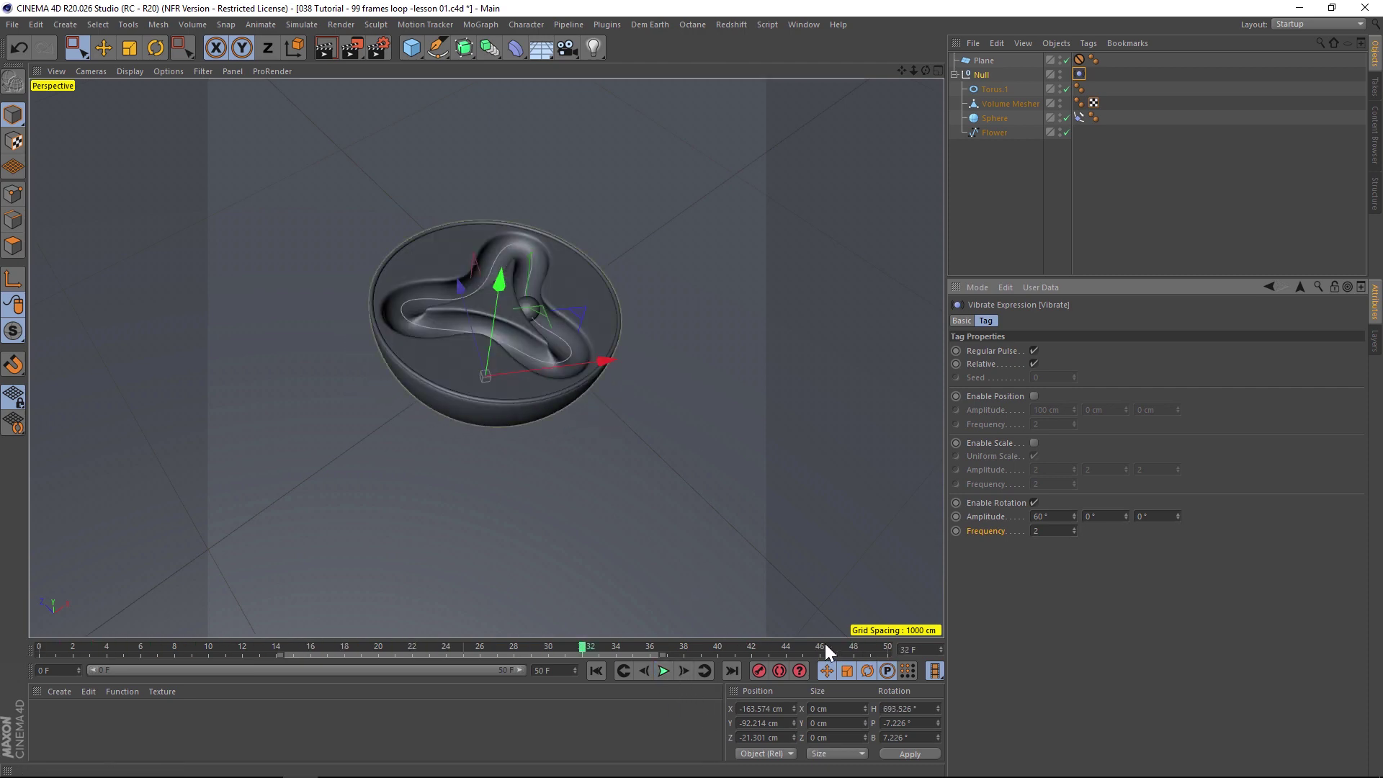
{"action": "left_click_drag", "start_coordinate": [824, 645], "coordinate": [883, 647]}
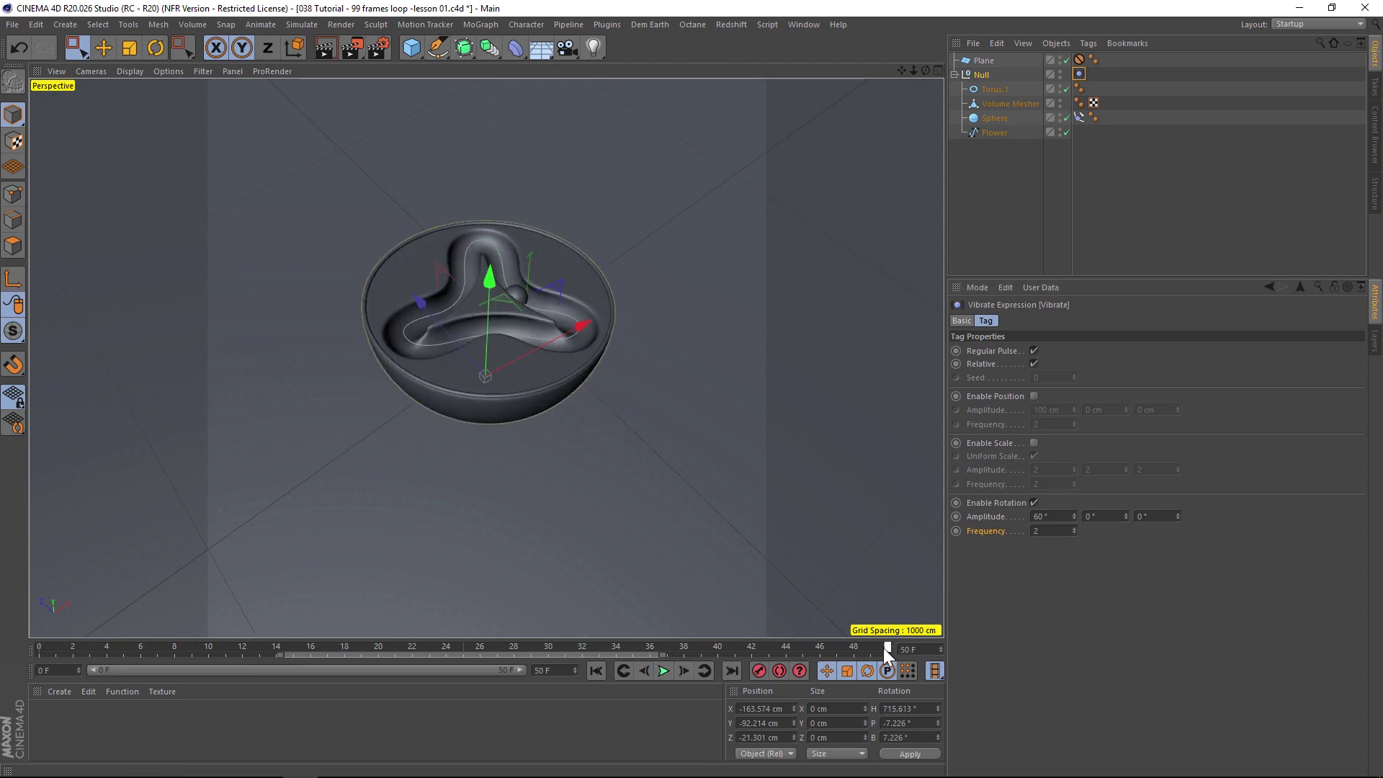
{"action": "left_click", "coordinate": [596, 671]}
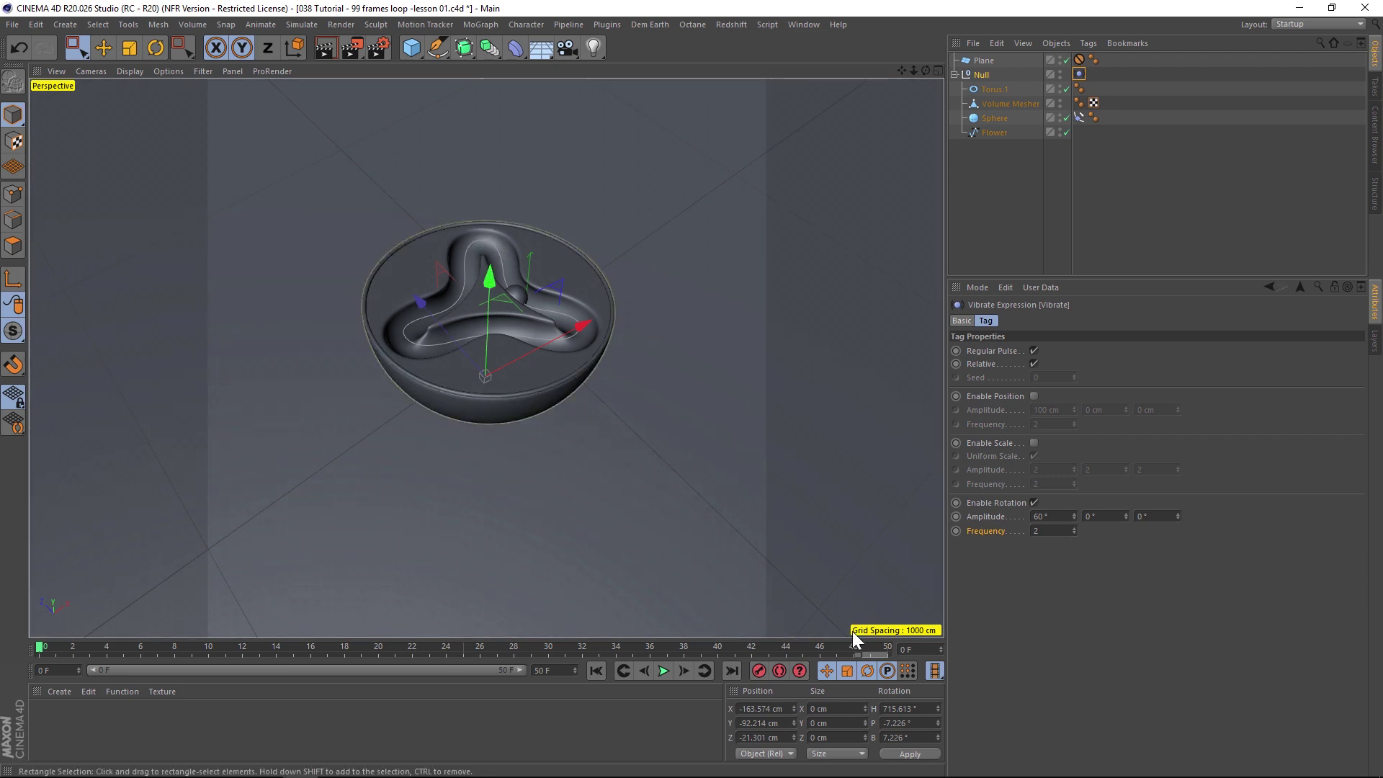
Step: Set the timeline's end to frame 49 and play the loop
{"action": "left_click", "coordinate": [547, 671]}
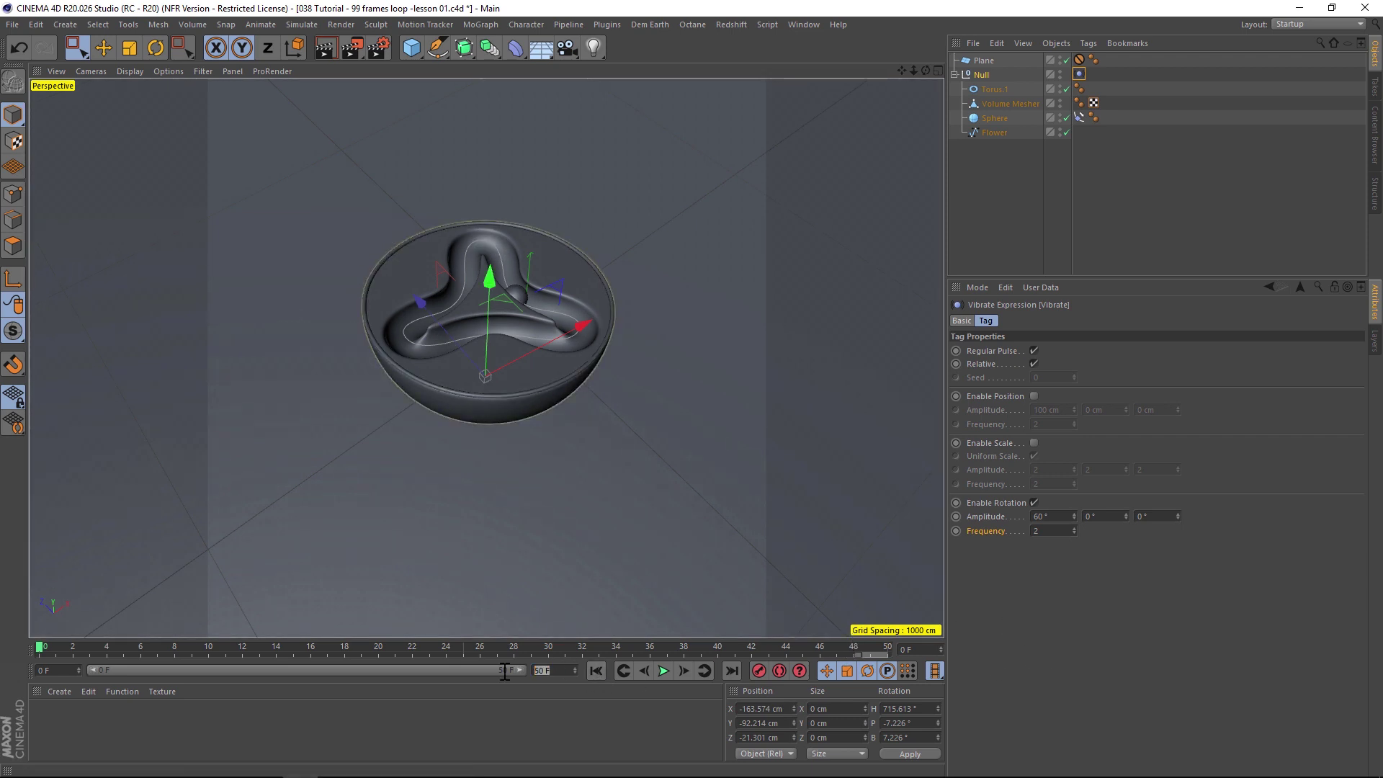
{"action": "type", "text": "49"}
{"action": "key", "text": "Return"}
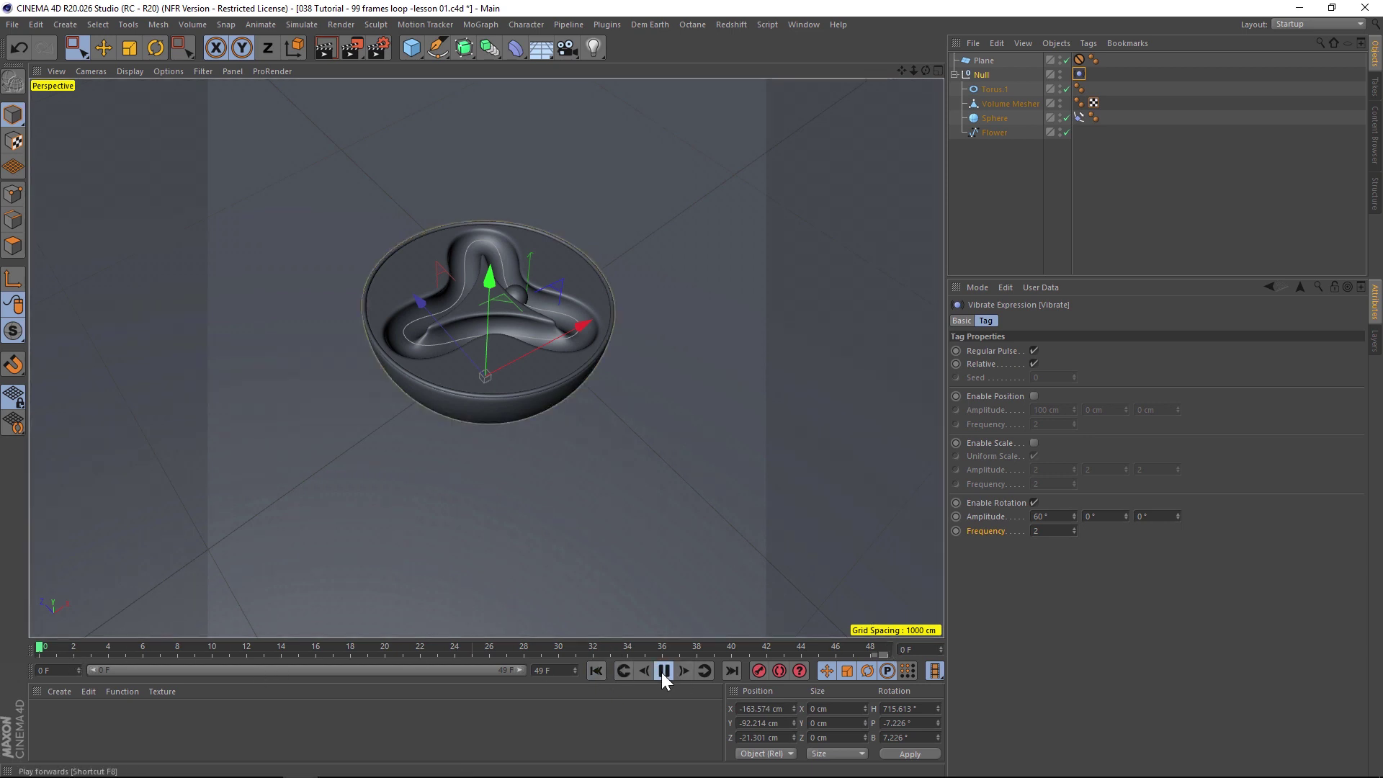
{"action": "left_click", "coordinate": [663, 671]}
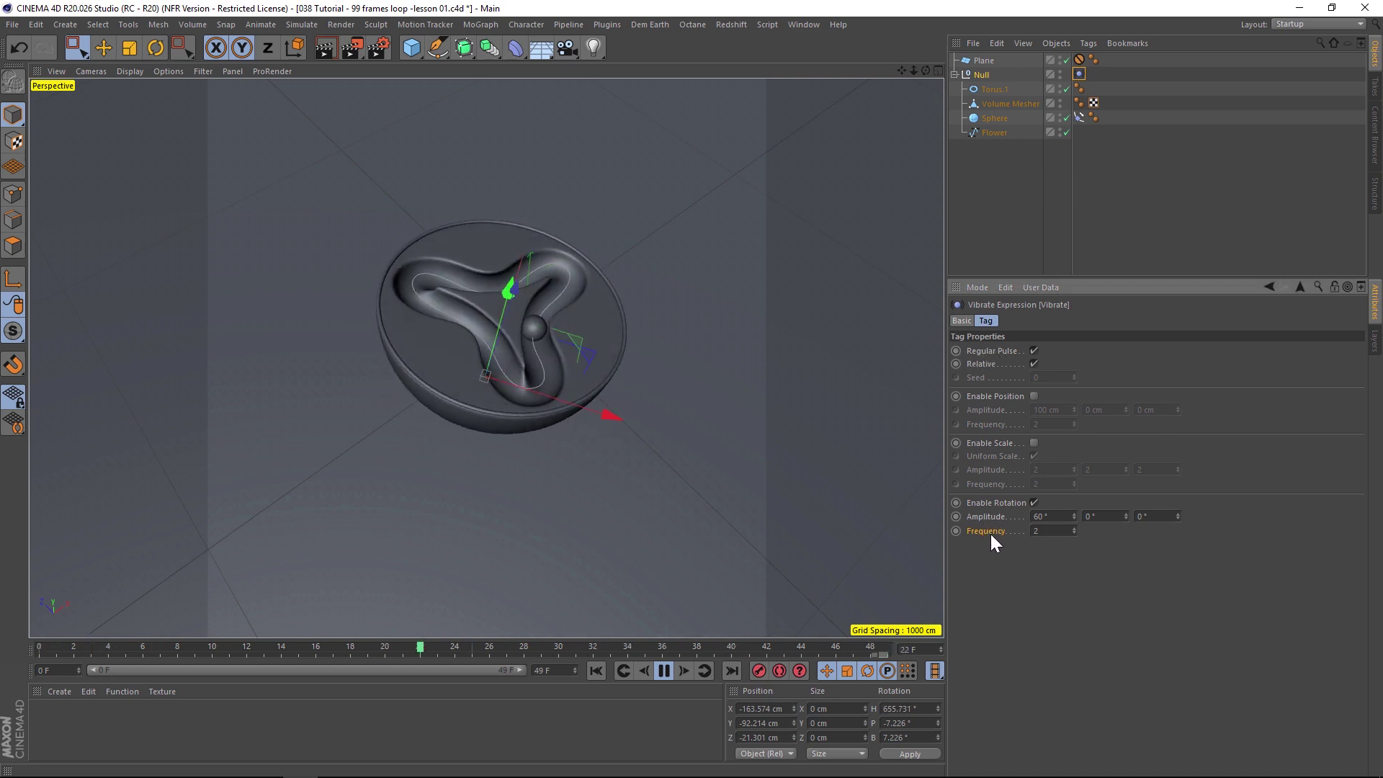
Step: Set the Null's rotation vibration frequency to 1.3 while the animation plays
{"action": "double_click", "coordinate": [1051, 532]}
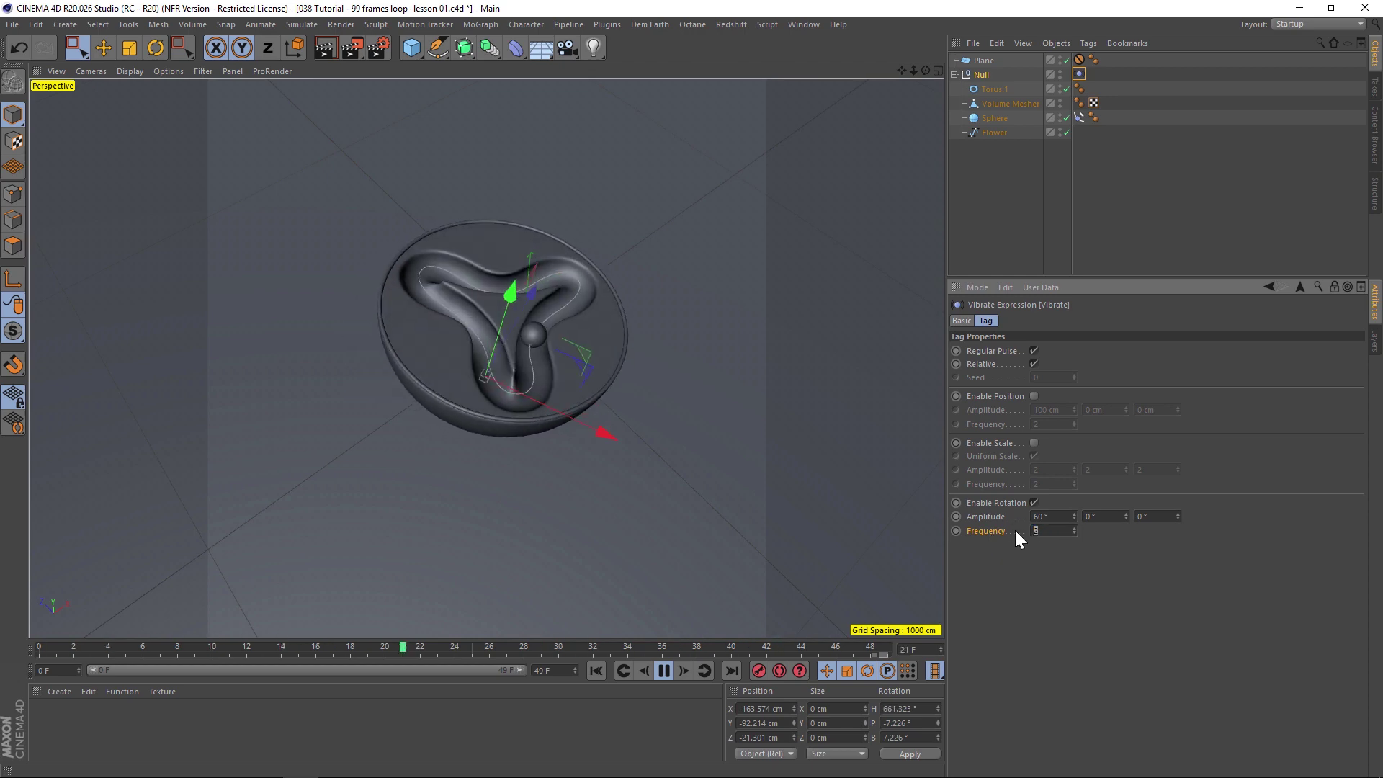
{"action": "type", "text": "1.3"}
{"action": "key", "text": "Return"}
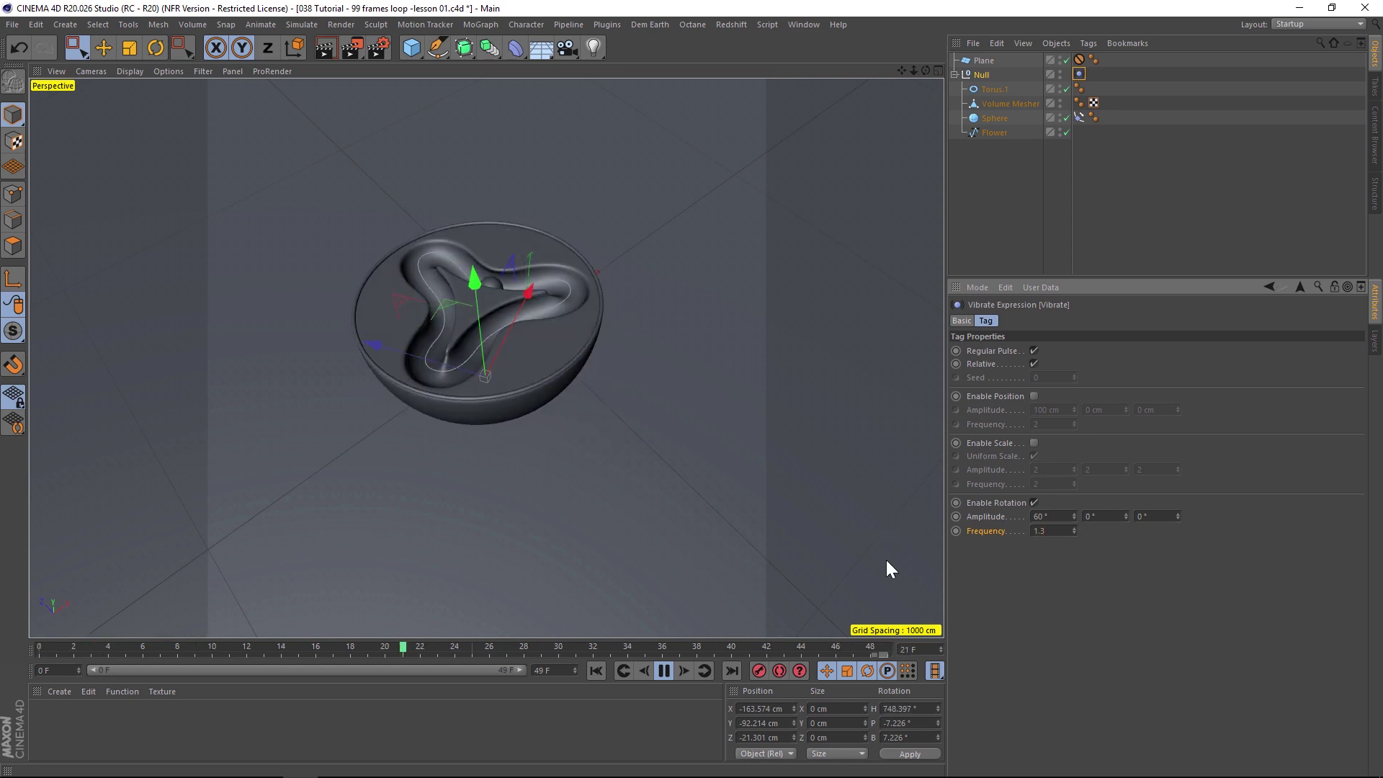
Step: Set the Null's rotation vibration frequency to 1 and stop the playback
{"action": "double_click", "coordinate": [1037, 530]}
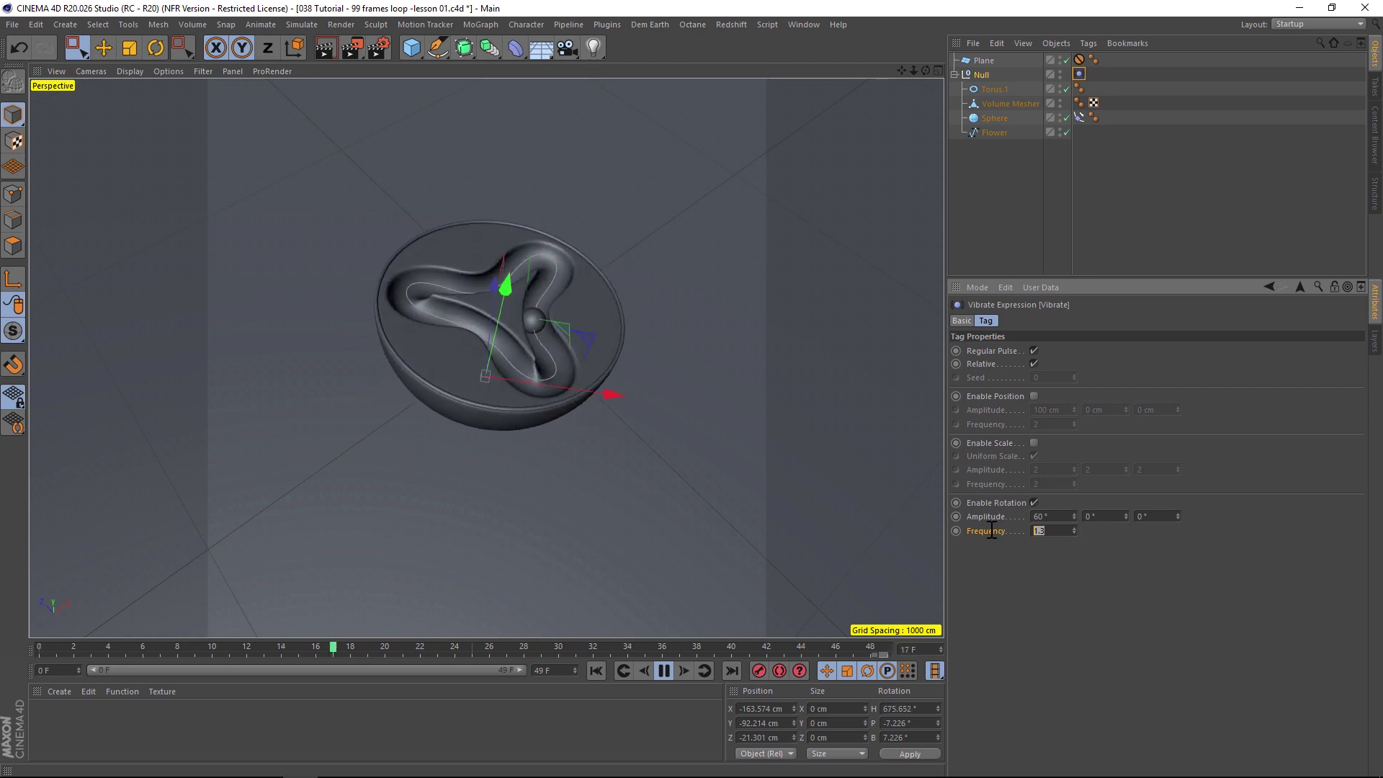
{"action": "type", "text": "1"}
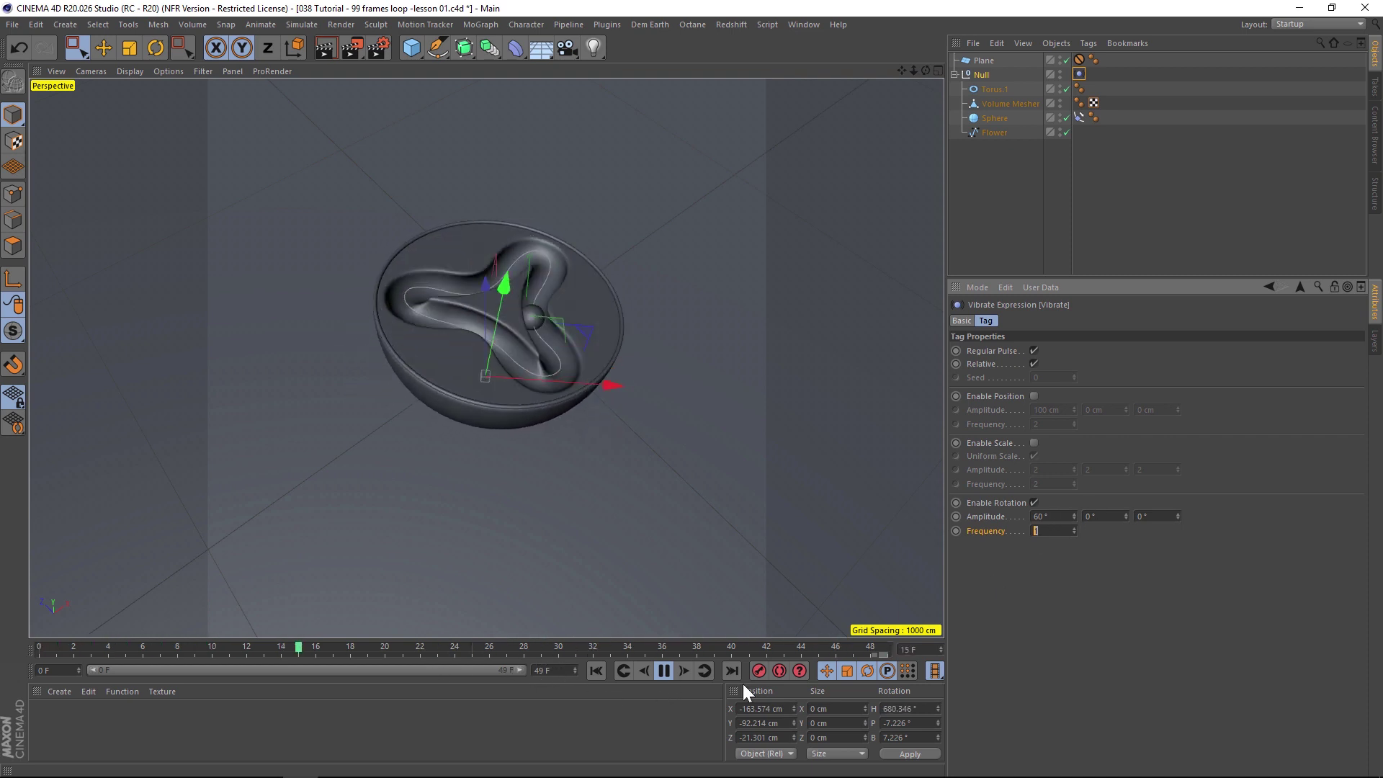
{"action": "left_click", "coordinate": [659, 672]}
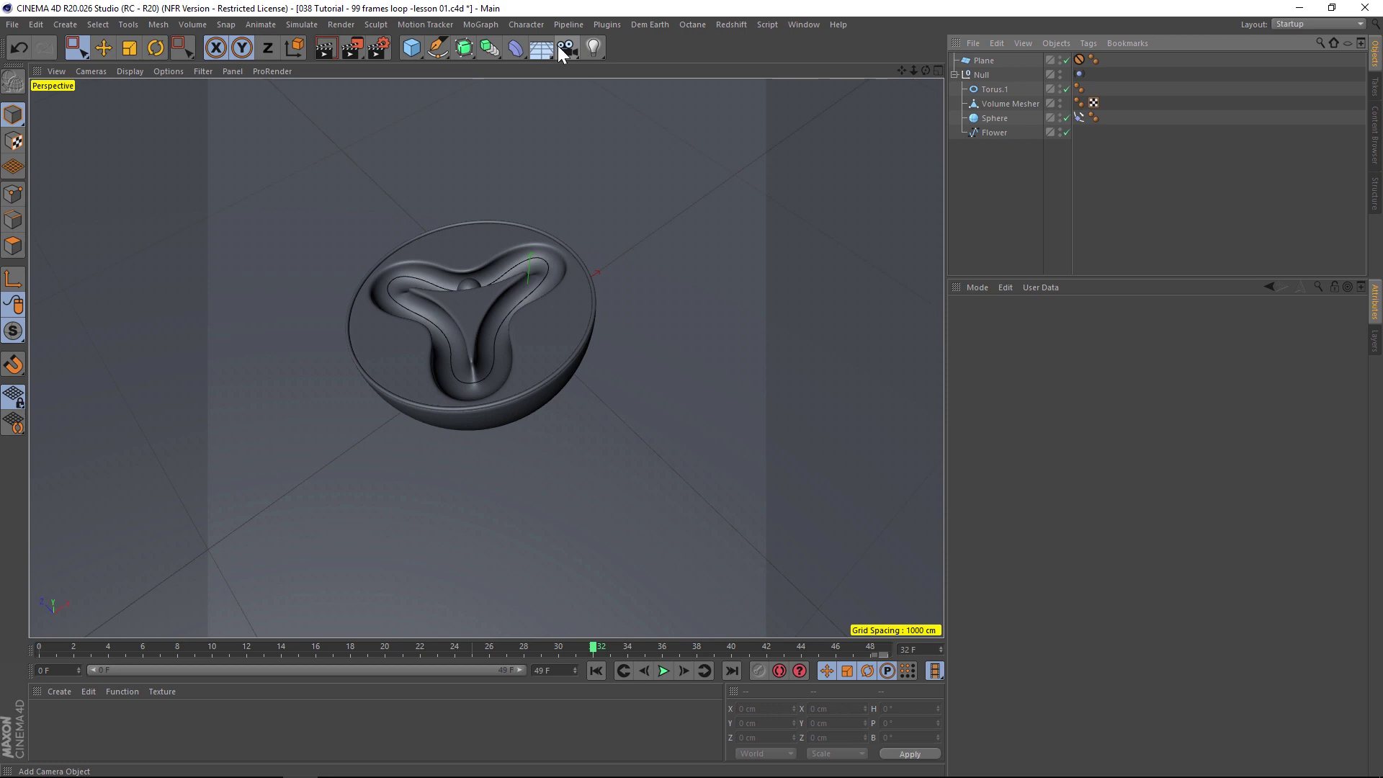
Step: Add a camera to the scene and give it a Vibrate tag
{"action": "left_click", "coordinate": [567, 47]}
{"action": "right_click", "coordinate": [988, 62]}
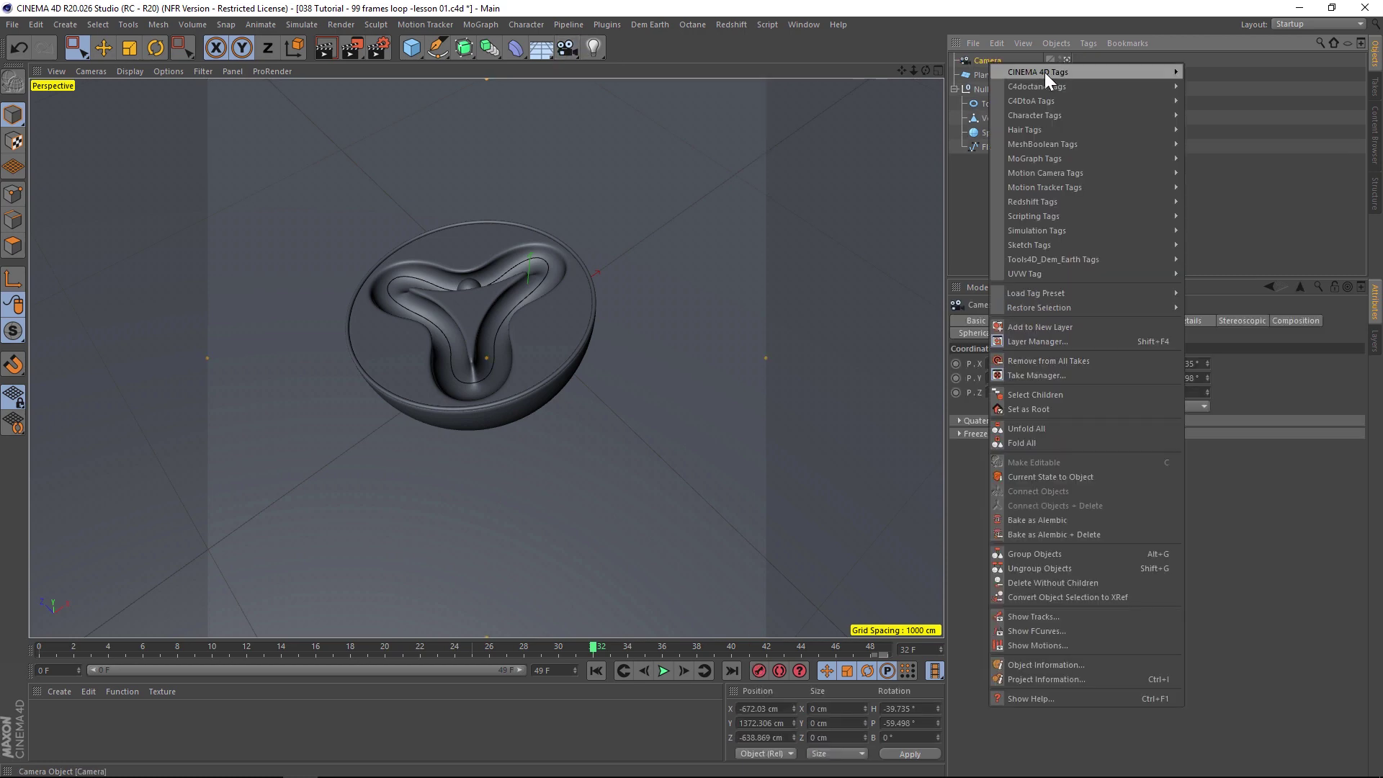
{"action": "mouse_move", "coordinate": [1044, 72]}
{"action": "left_click", "coordinate": [1212, 461]}
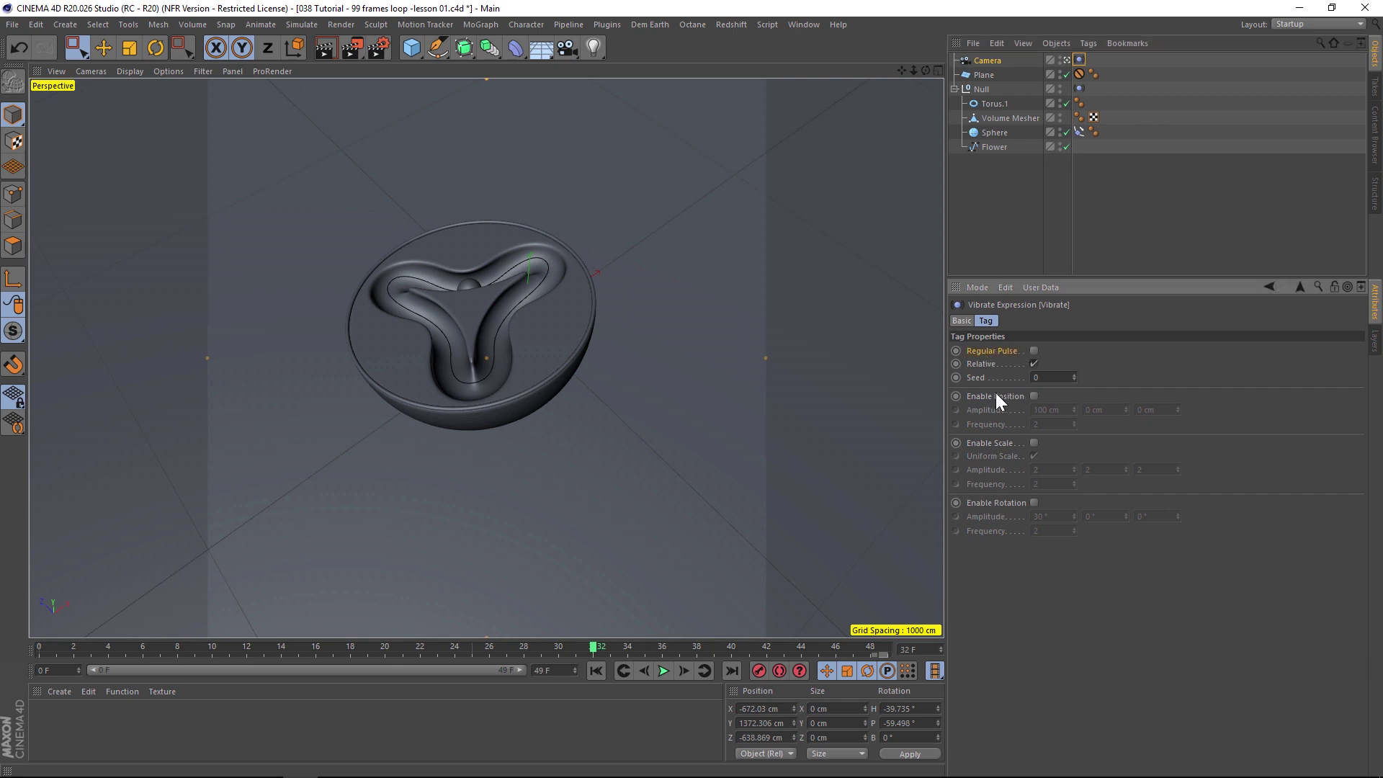
Step: Enable position vibration for the camera with an X amplitude of 50 cm and play it from frame 0
{"action": "left_click", "coordinate": [1035, 396]}
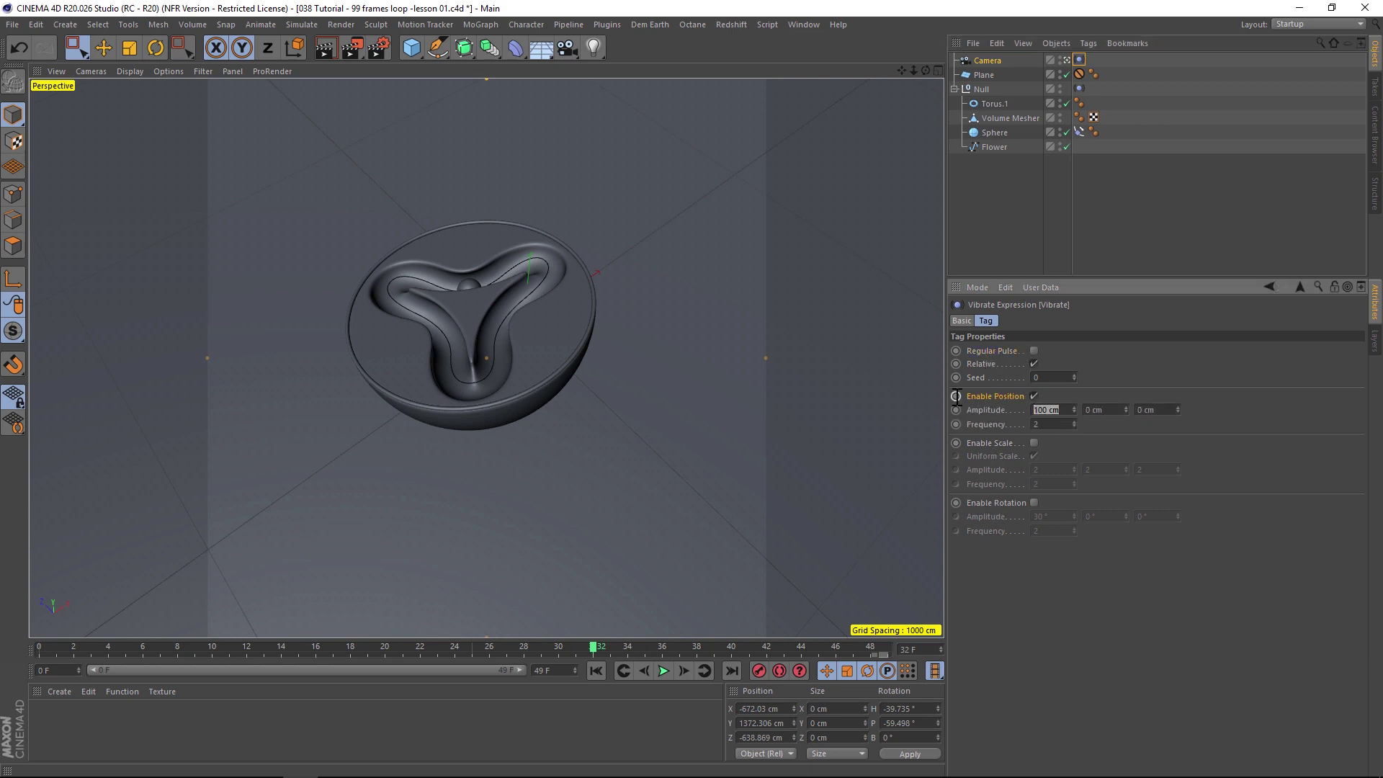
{"action": "left_click", "coordinate": [596, 671]}
{"action": "left_click", "coordinate": [663, 671]}
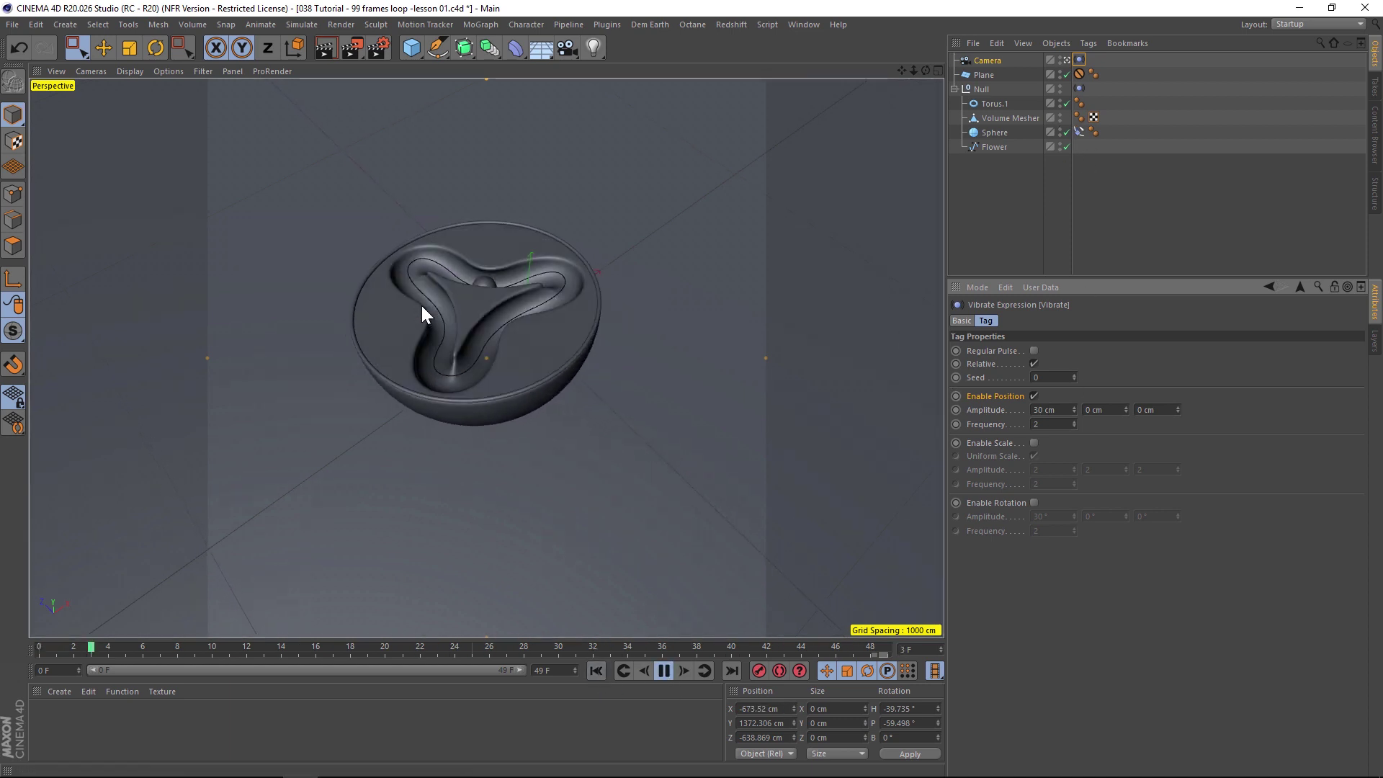
Step: Raise the X amplitude of the camera's position vibration to 100 cm
{"action": "double_click", "coordinate": [1046, 409]}
{"action": "type", "text": "100"}
{"action": "key", "text": "Return"}
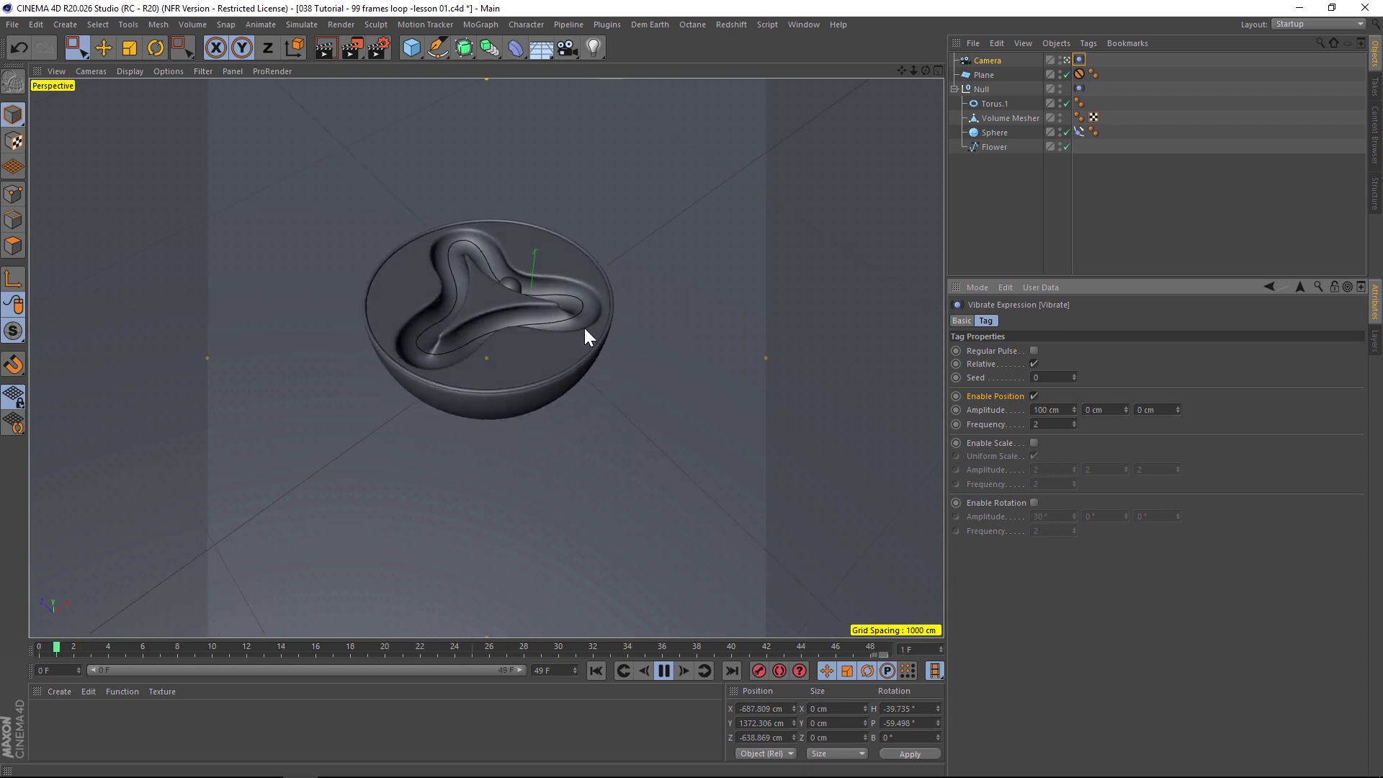
Step: Enable Regular Pulse on the camera's Vibrate tag and set its X position amplitude to 50 cm
{"action": "left_click", "coordinate": [1034, 350]}
{"action": "double_click", "coordinate": [1045, 409]}
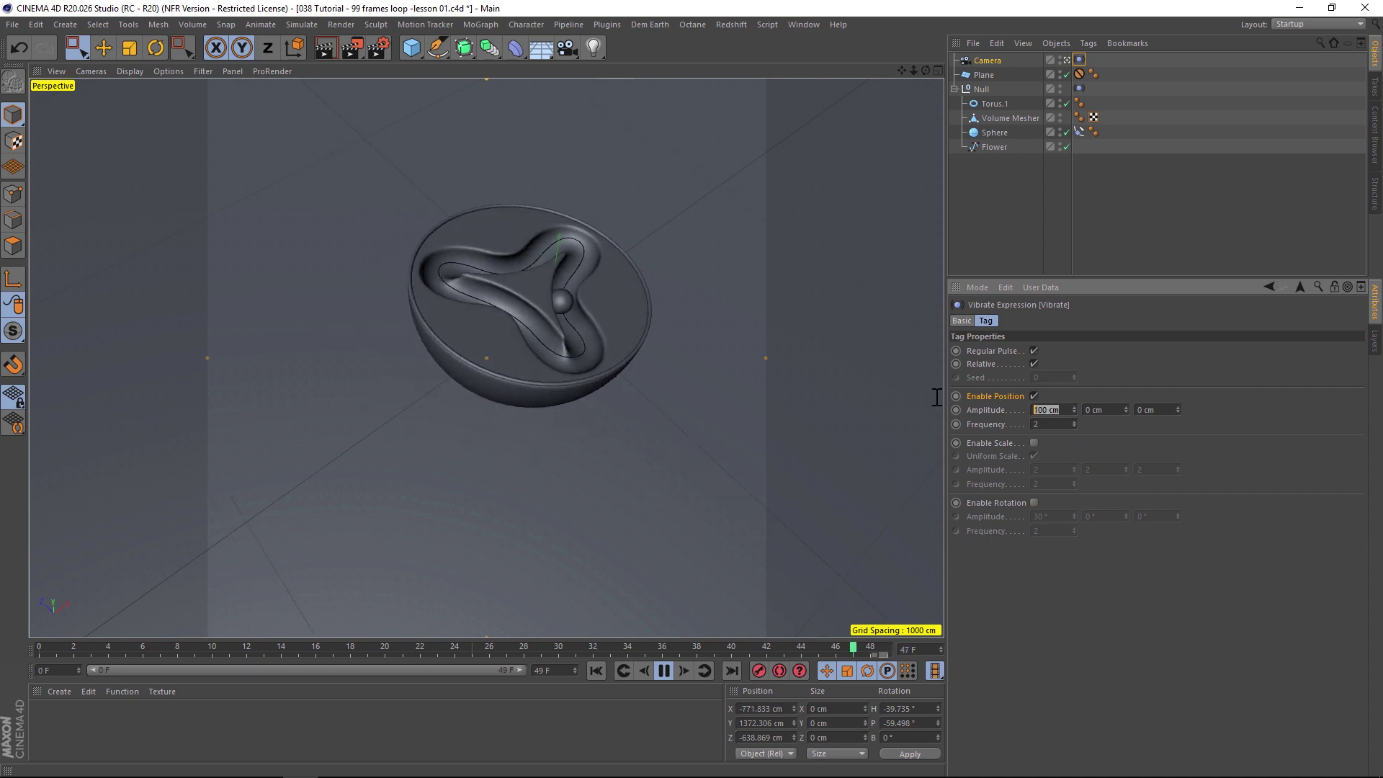
{"action": "type", "text": "50"}
{"action": "key", "text": "Return"}
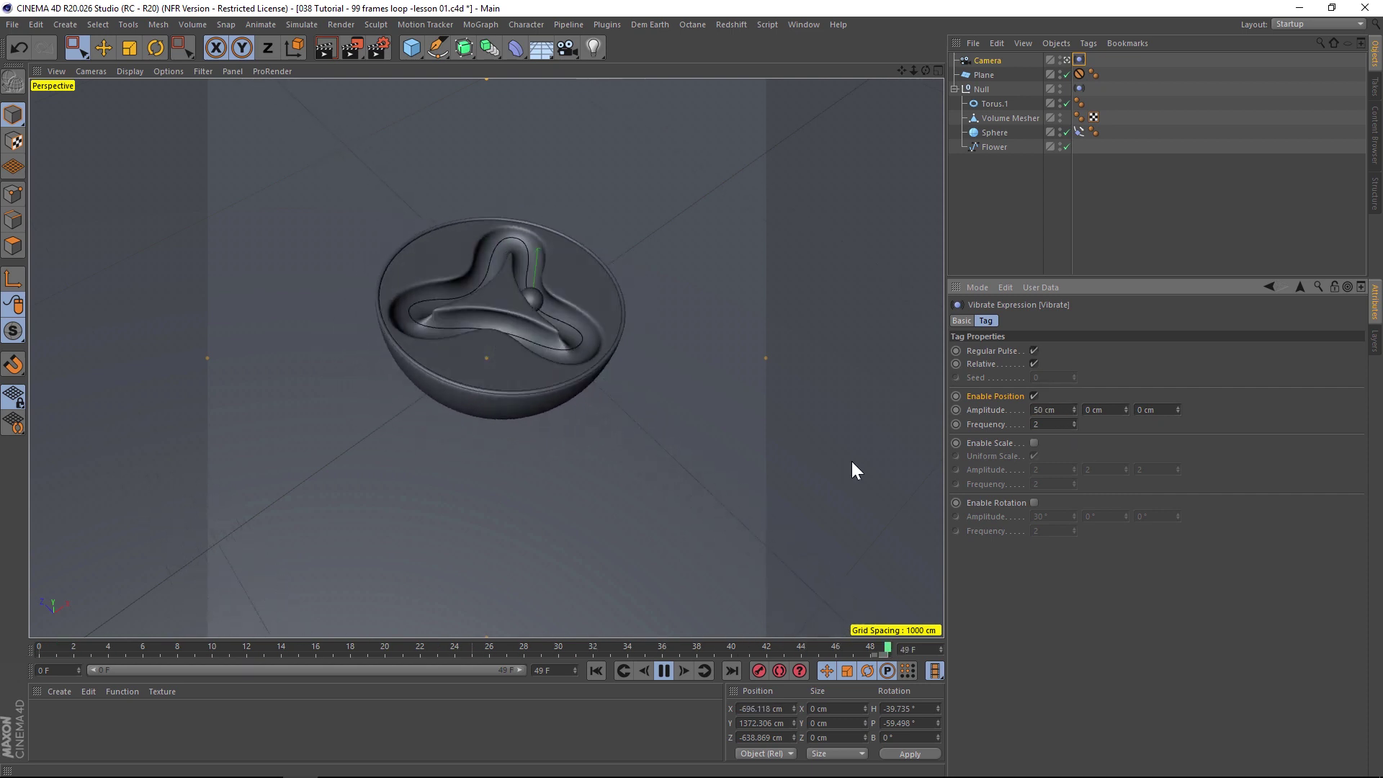
Step: Stop the playback and delete the camera's Vibrate tag
{"action": "left_click", "coordinate": [664, 670]}
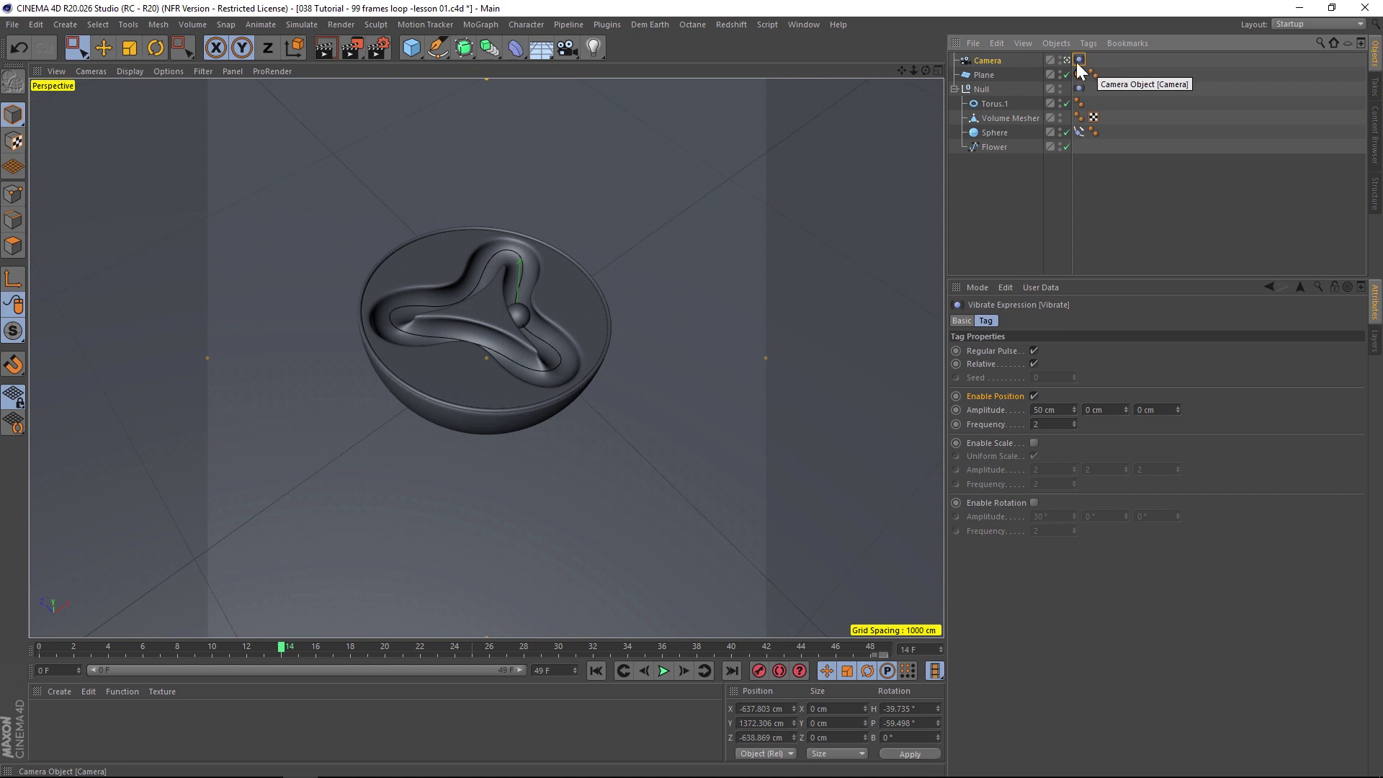
{"action": "key", "text": "Delete"}
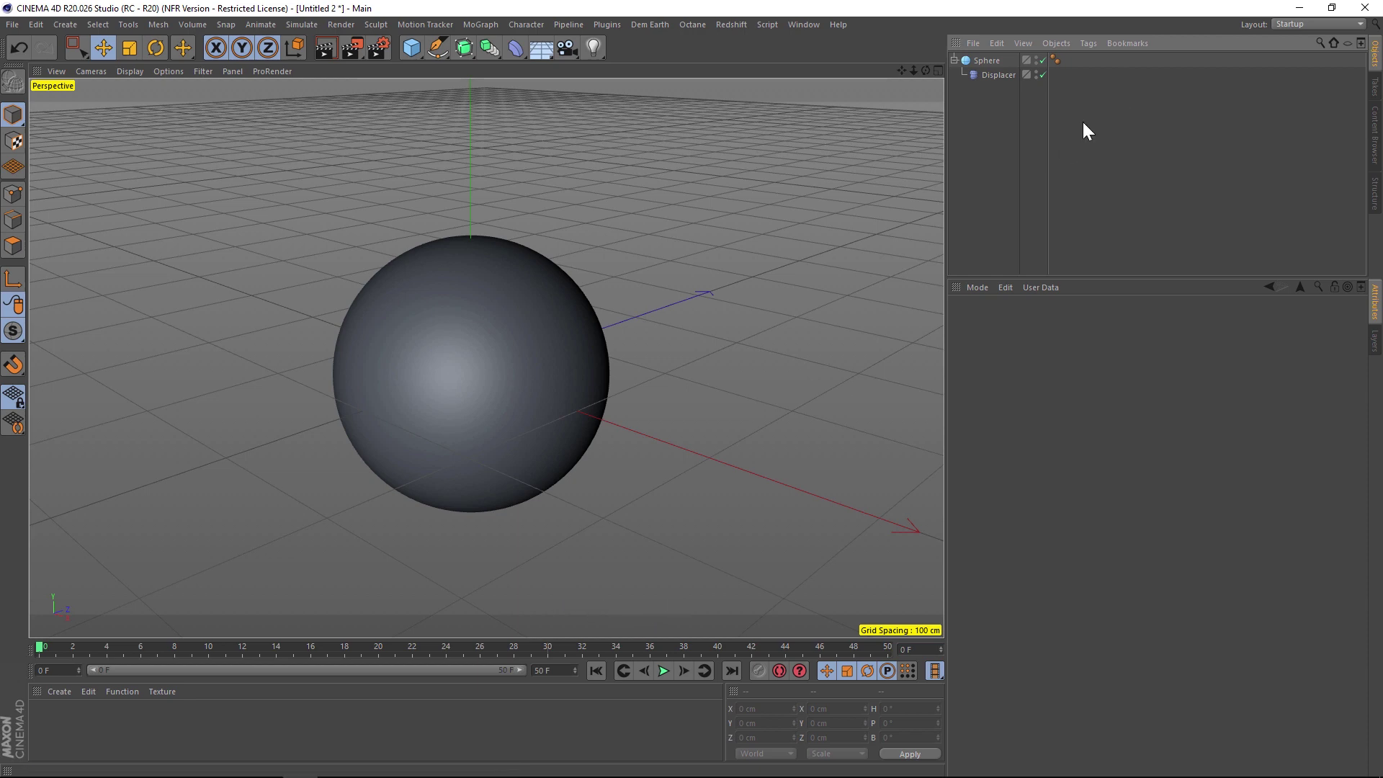
Step: Set the frame rate of the displaced sphere's project to 25 FPS
{"action": "left_click", "coordinate": [1002, 76]}
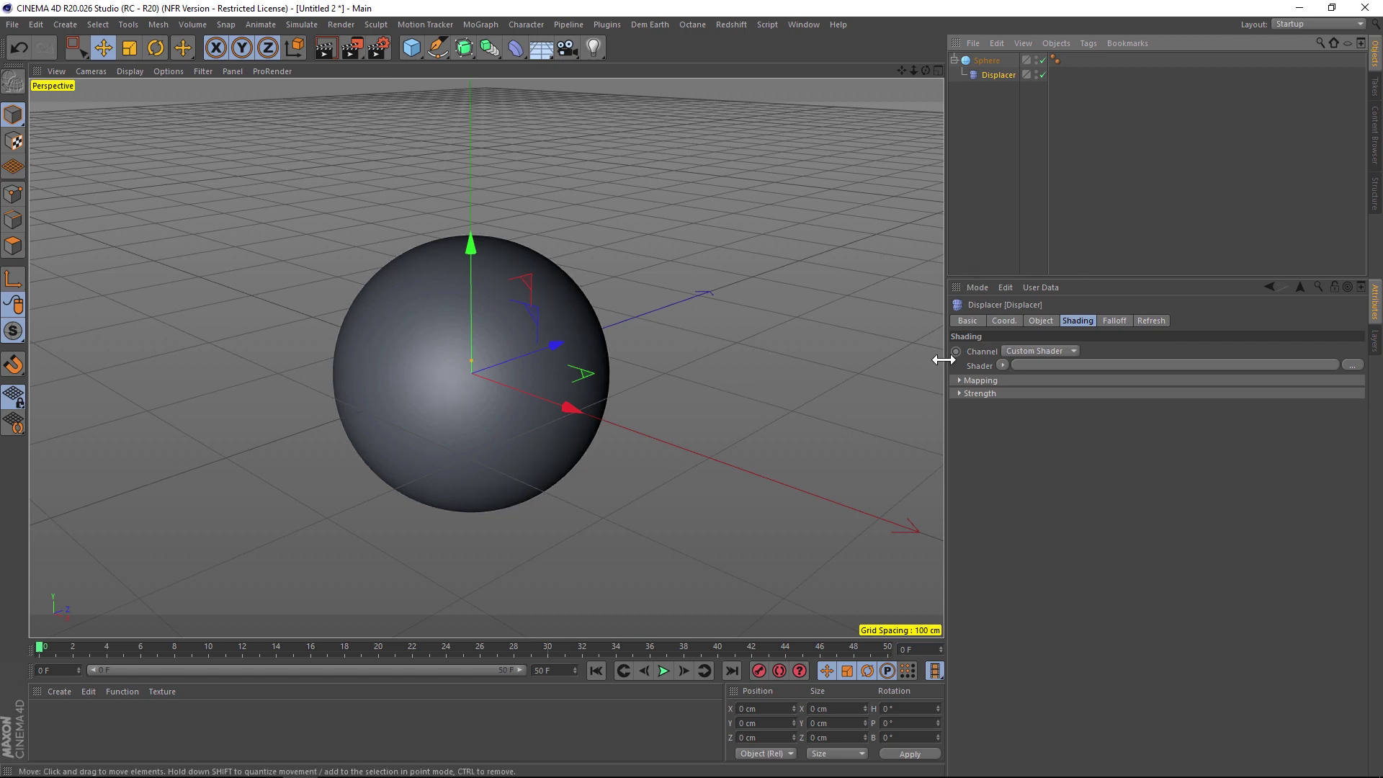
{"action": "key", "text": "ctrl+d"}
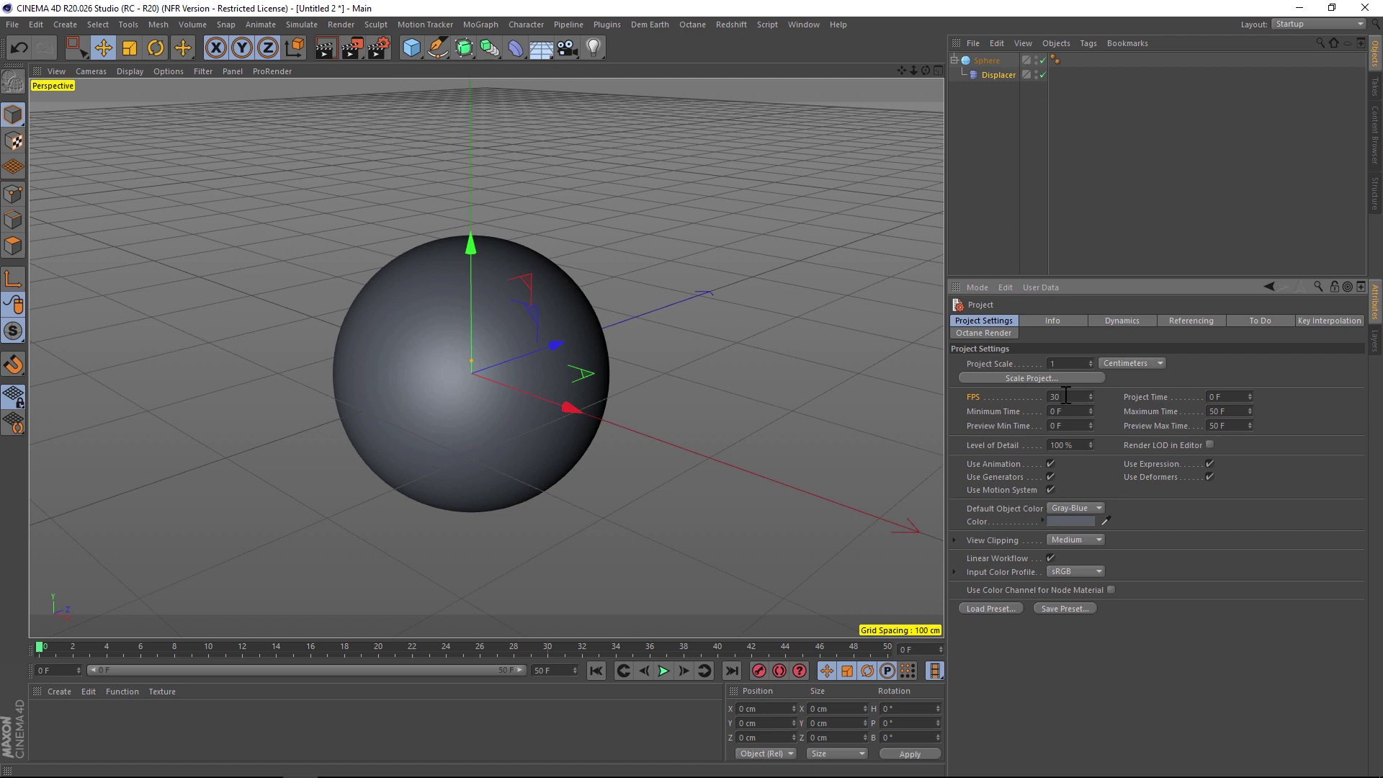
{"action": "type", "text": "5"}
{"action": "key", "text": "Return"}
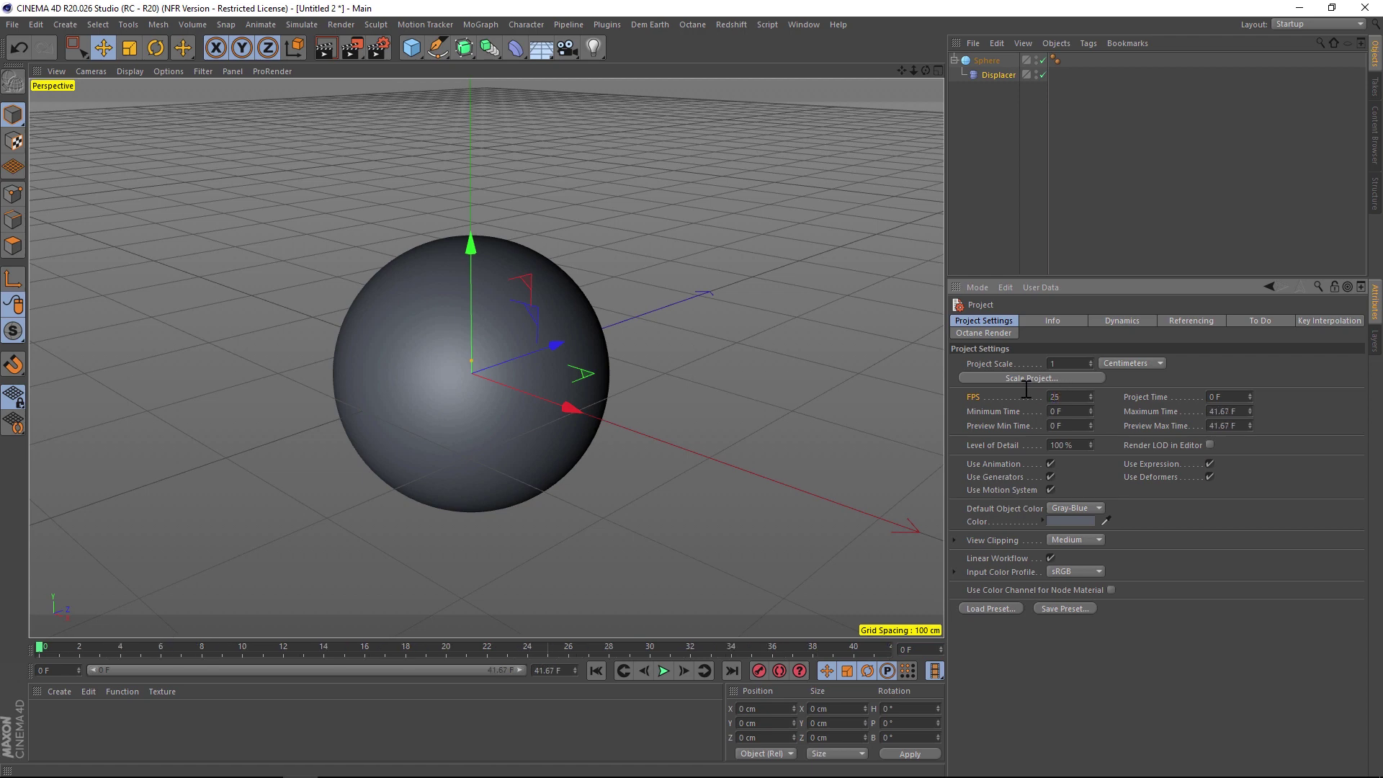
Step: Set the project's end time to 50 frames and extend the preview range over the full length
{"action": "left_click", "coordinate": [568, 671]}
{"action": "type", "text": "5"}
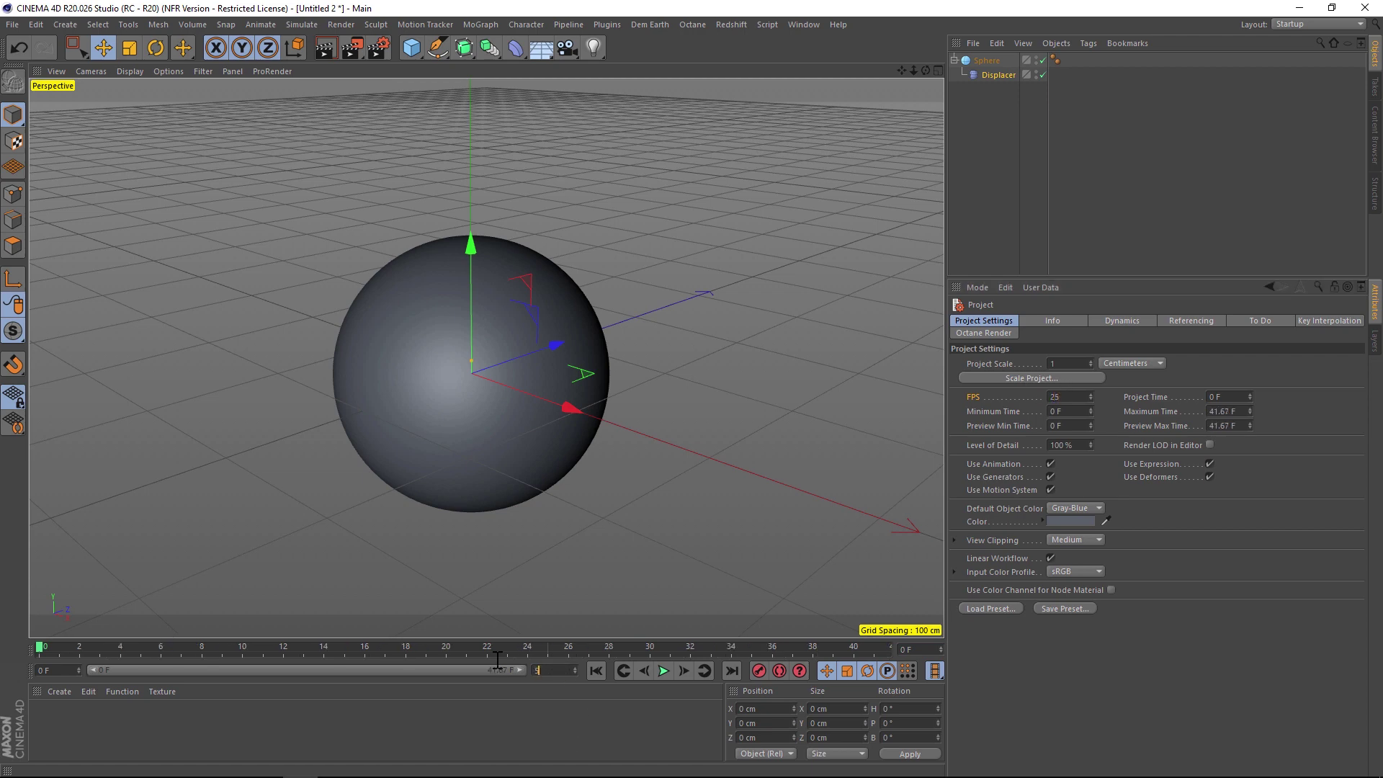
{"action": "type", "text": "0"}
{"action": "key", "text": "Return"}
{"action": "left_click_drag", "start_coordinate": [446, 670], "coordinate": [522, 670]}
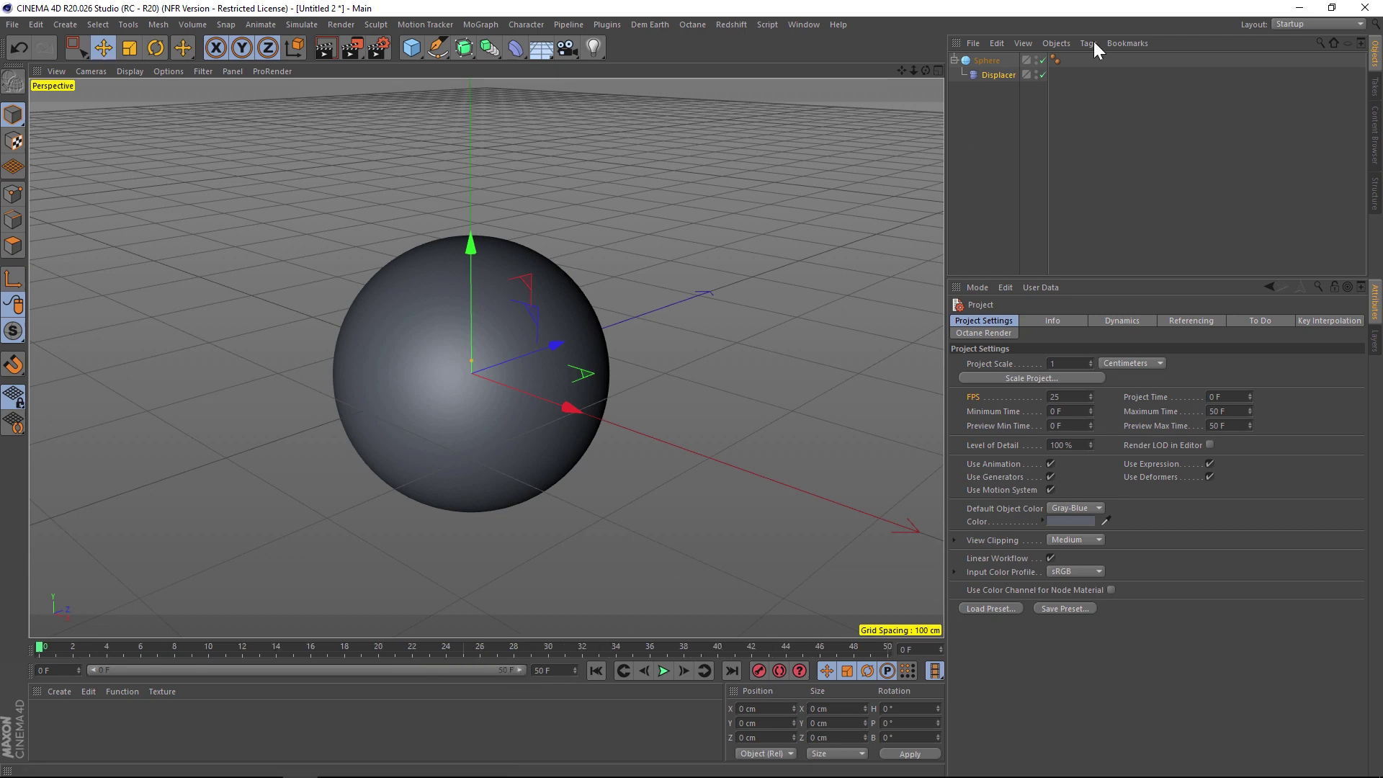
Step: Load a Noise shader into the Displacer's shading and open the shader's properties
{"action": "left_click", "coordinate": [998, 75]}
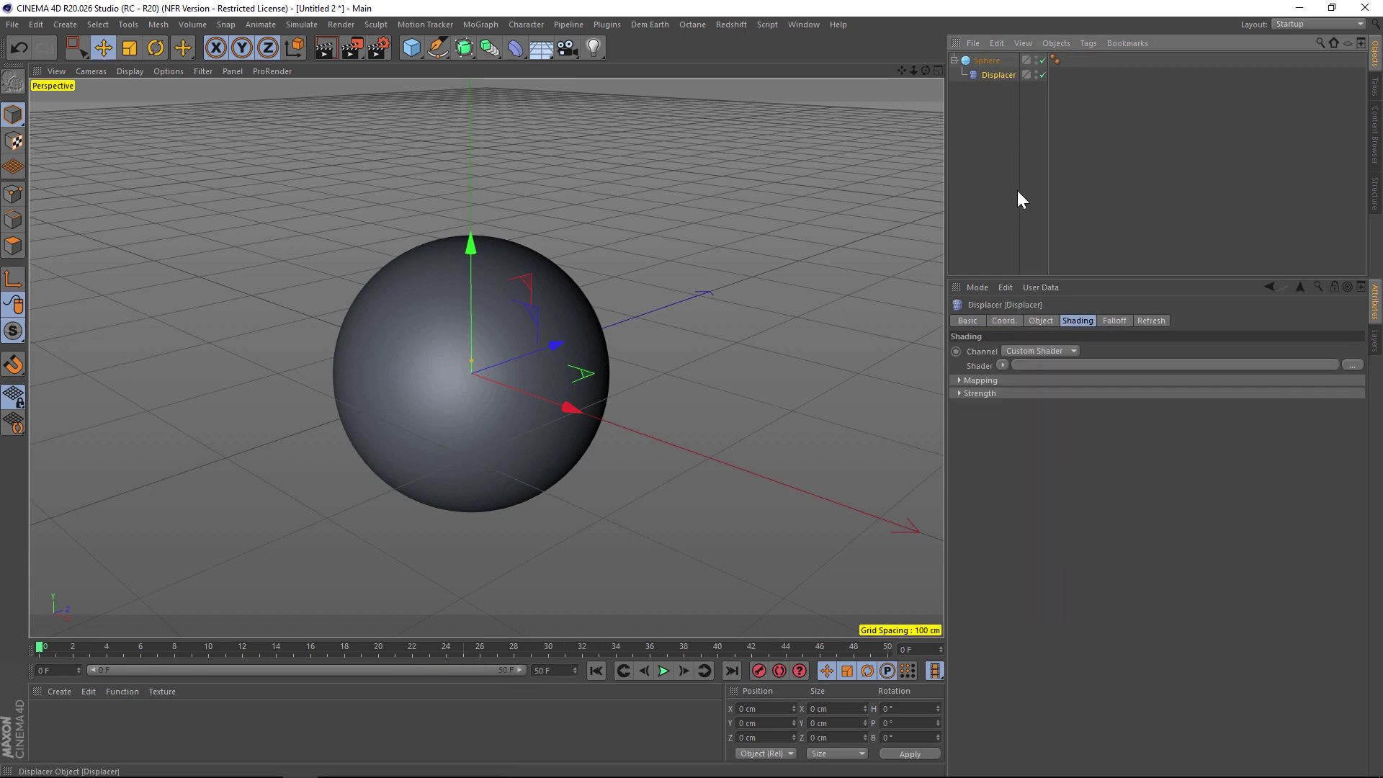
{"action": "left_click", "coordinate": [1003, 366]}
{"action": "left_click", "coordinate": [1043, 537]}
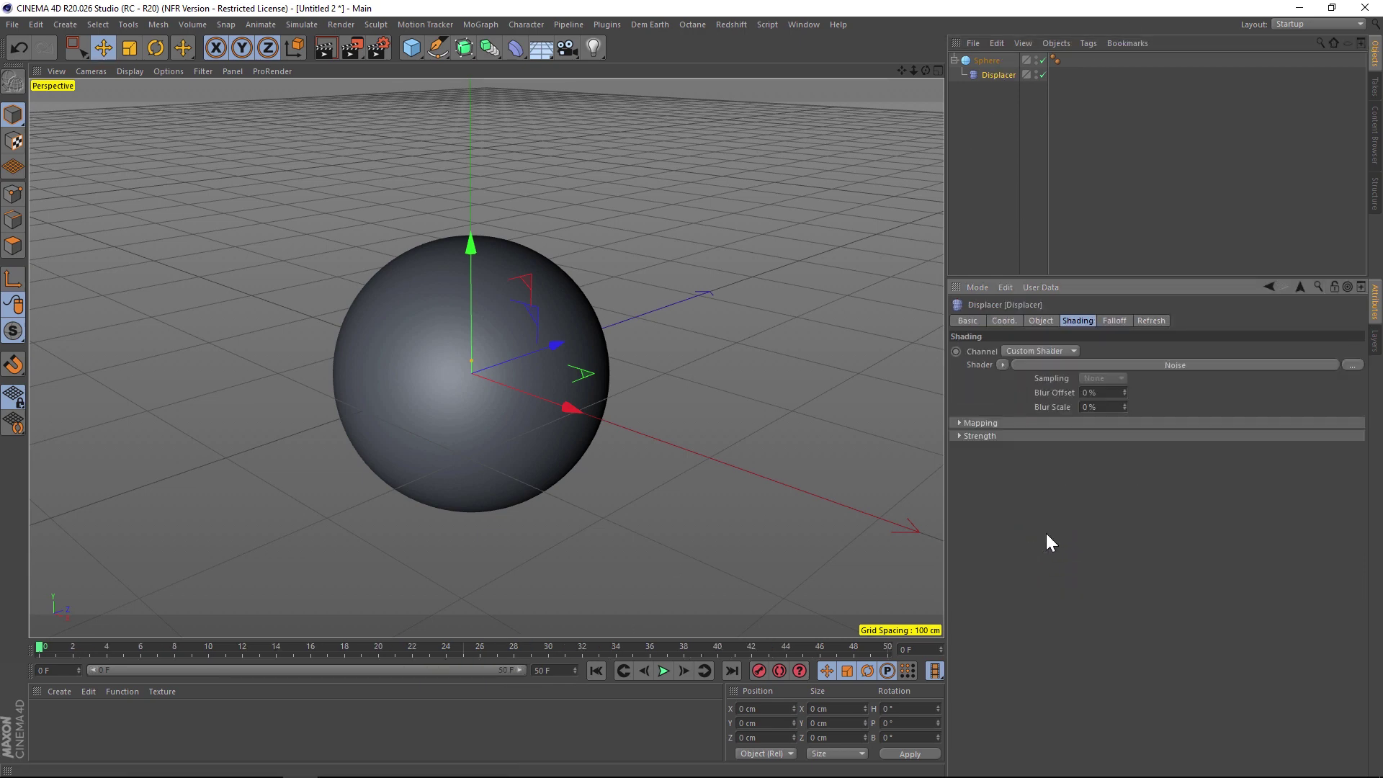
{"action": "left_click", "coordinate": [1018, 365]}
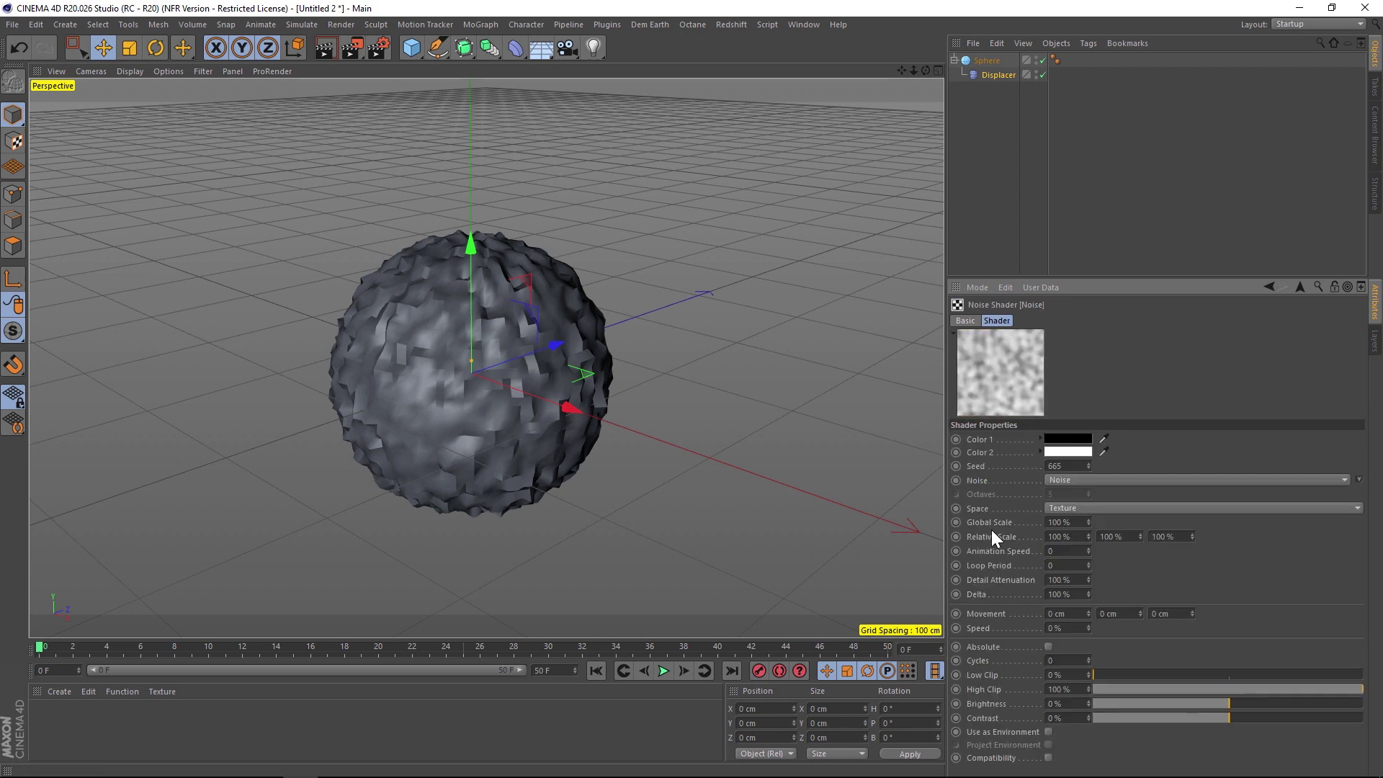
Step: Set the noise's Animation Speed to 3 and play the animation
{"action": "left_click", "coordinate": [1065, 551]}
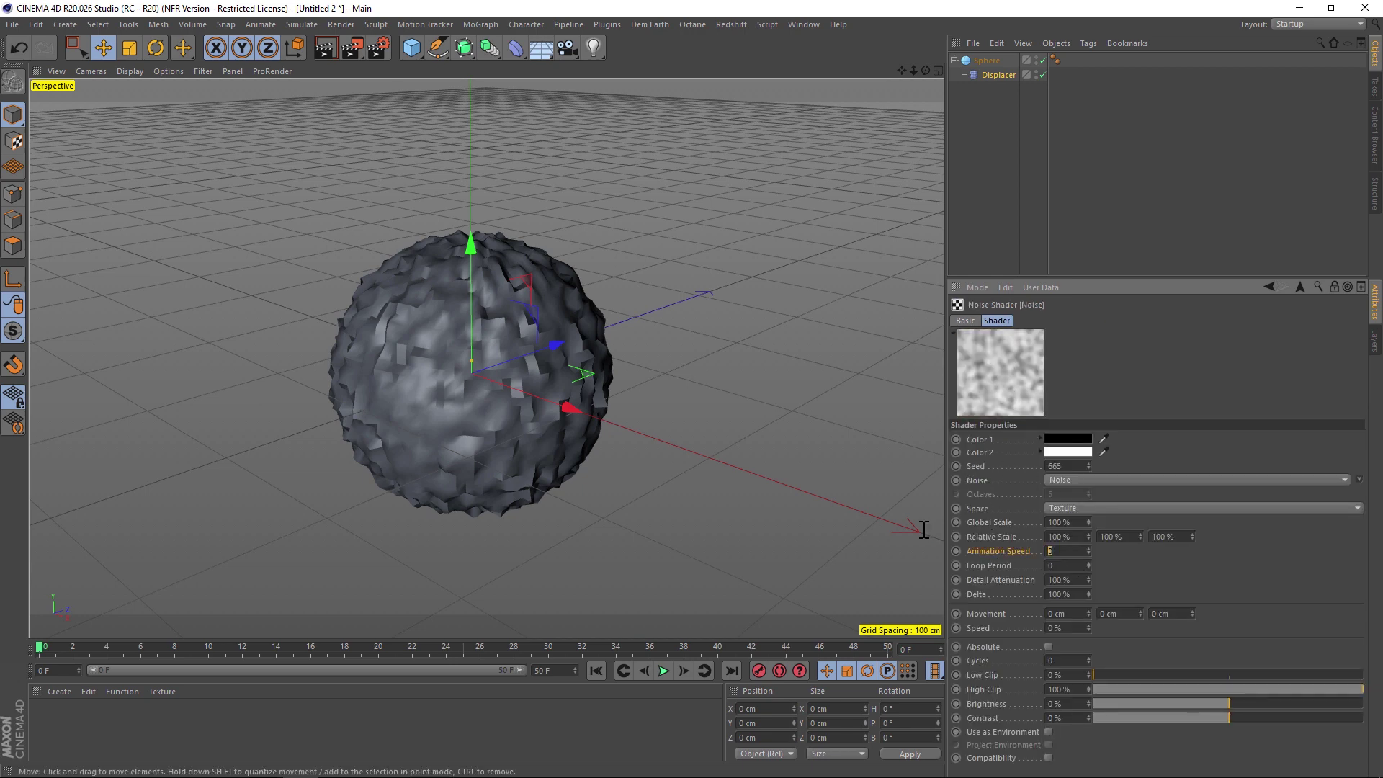
{"action": "left_click", "coordinate": [663, 671]}
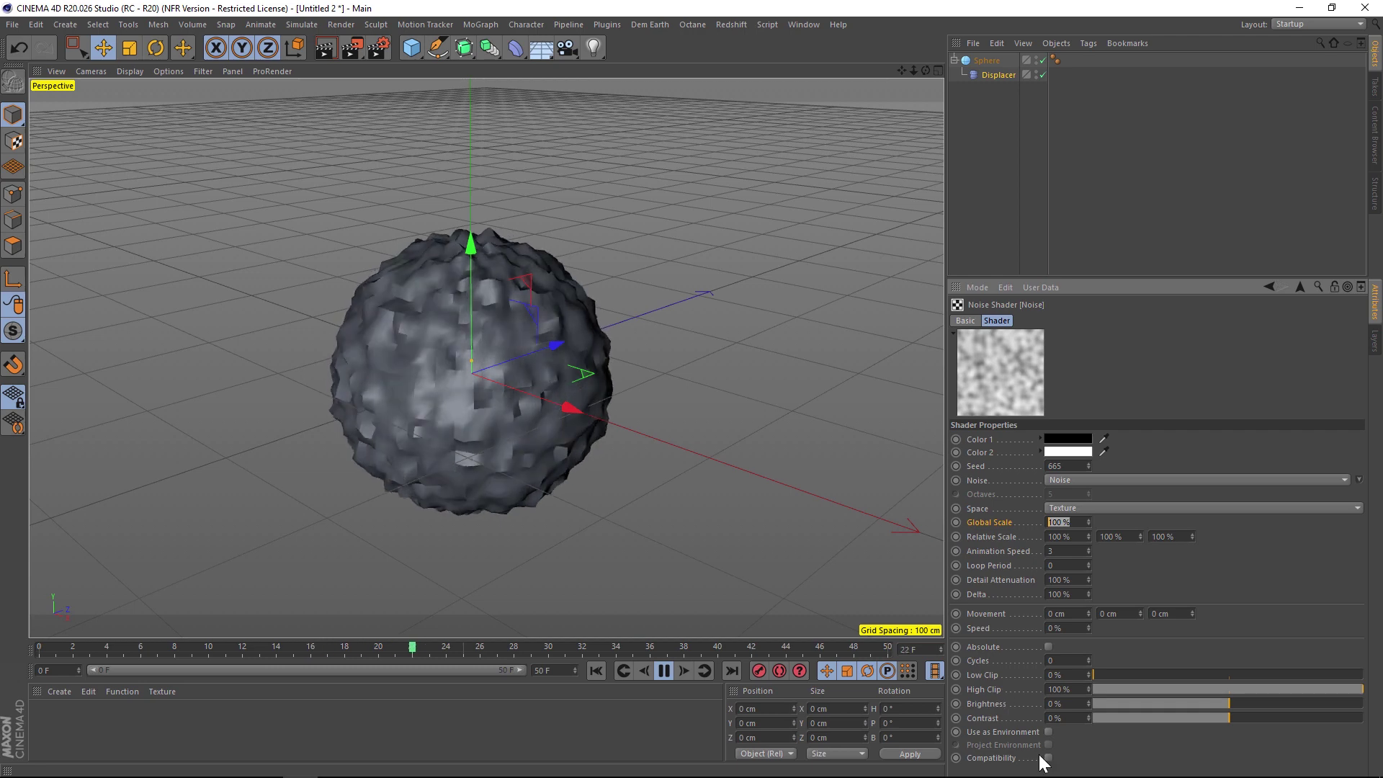
{"action": "left_click", "coordinate": [1065, 522]}
Step: Place the displaced sphere under a Subdivision Surface and replay the animation from frame 0
{"action": "left_click", "coordinate": [986, 61]}
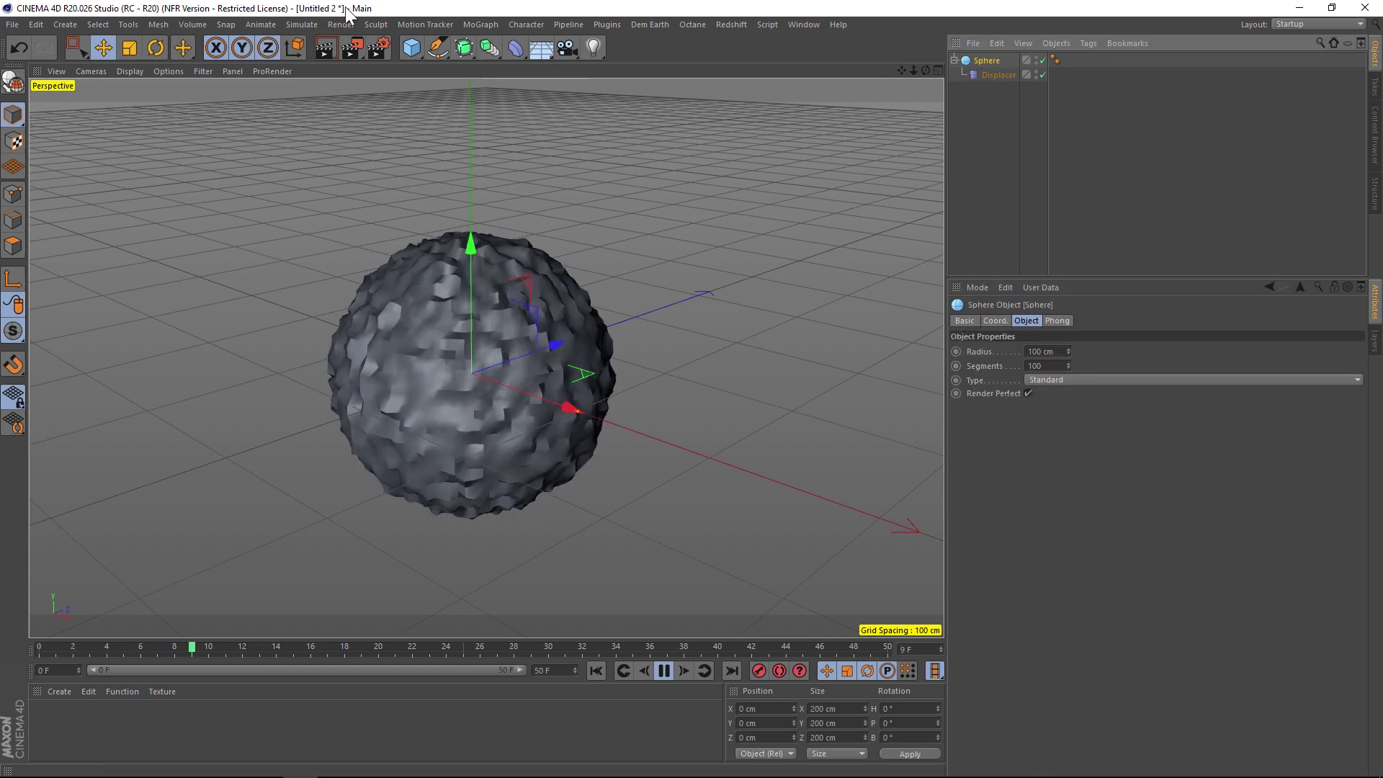
{"action": "left_click", "coordinate": [464, 47]}
{"action": "left_click", "coordinate": [520, 68]}
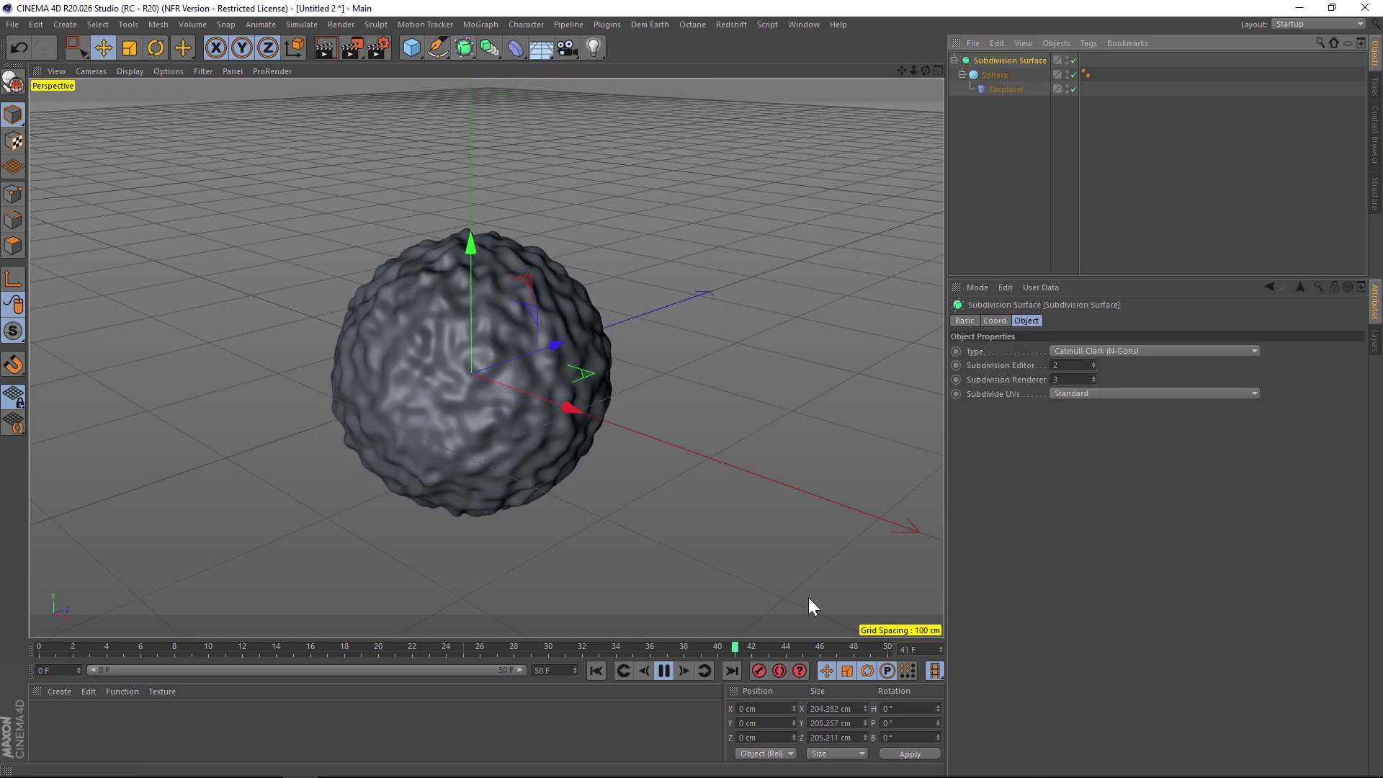
{"action": "left_click", "coordinate": [596, 670]}
{"action": "left_click", "coordinate": [664, 670]}
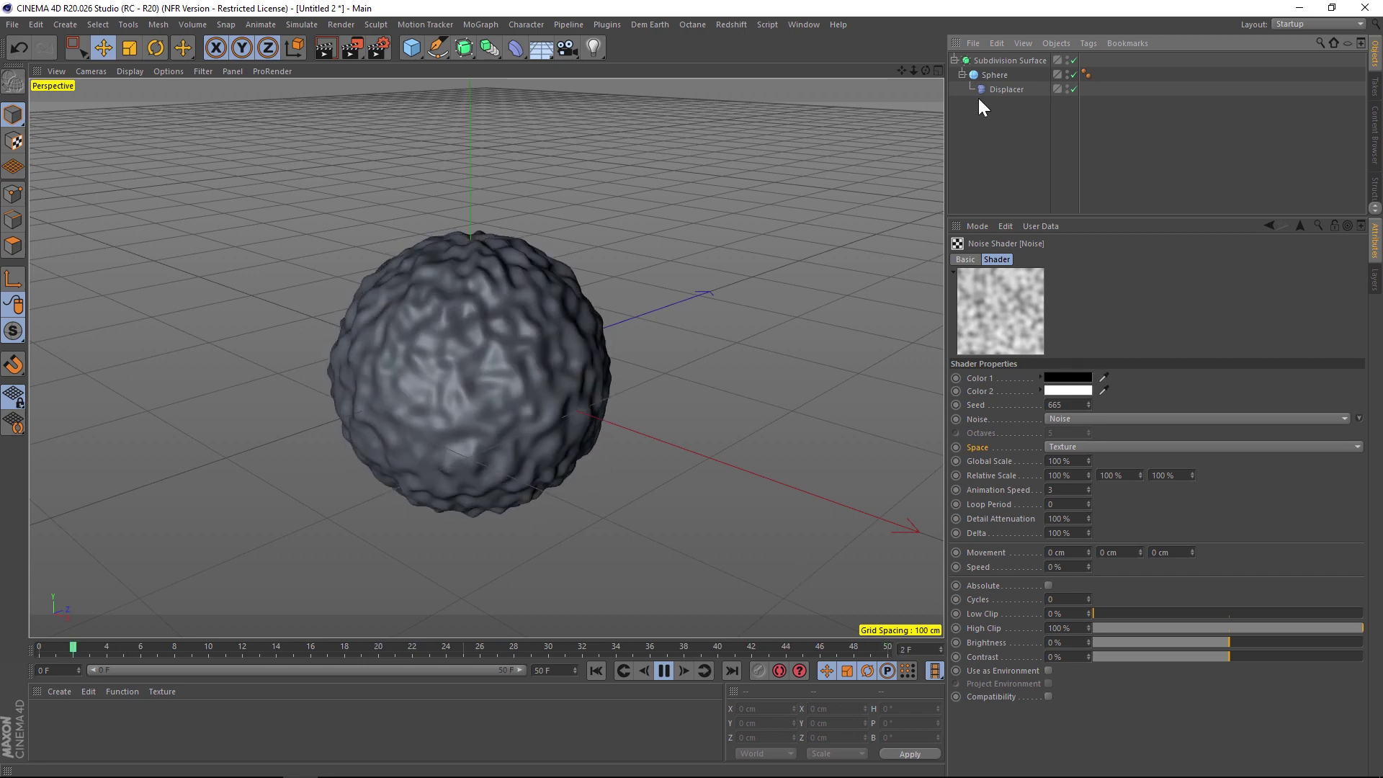
Step: Stop the playback and set the Noise shader's Loop Period to 1
{"action": "left_click_drag", "start_coordinate": [1072, 216], "coordinate": [1073, 168]}
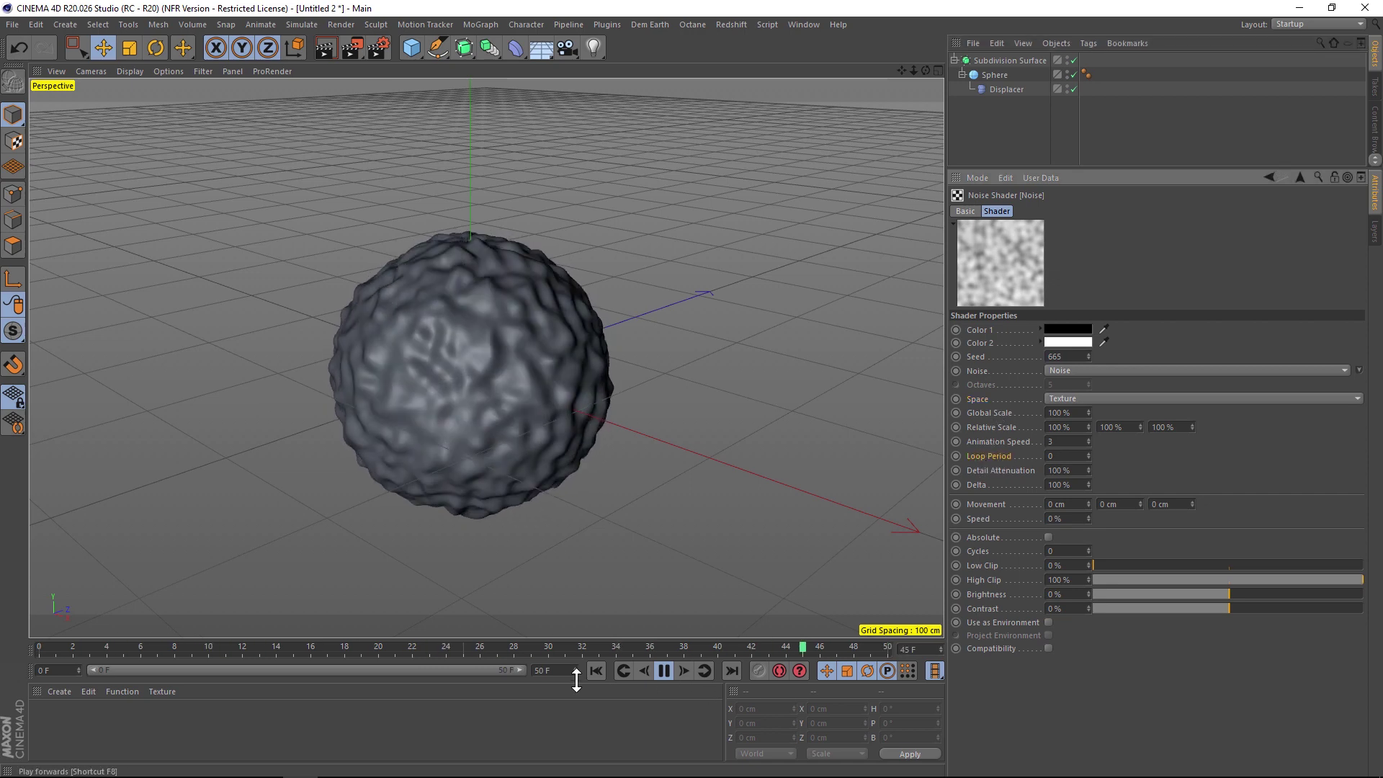
{"action": "key", "text": "F8"}
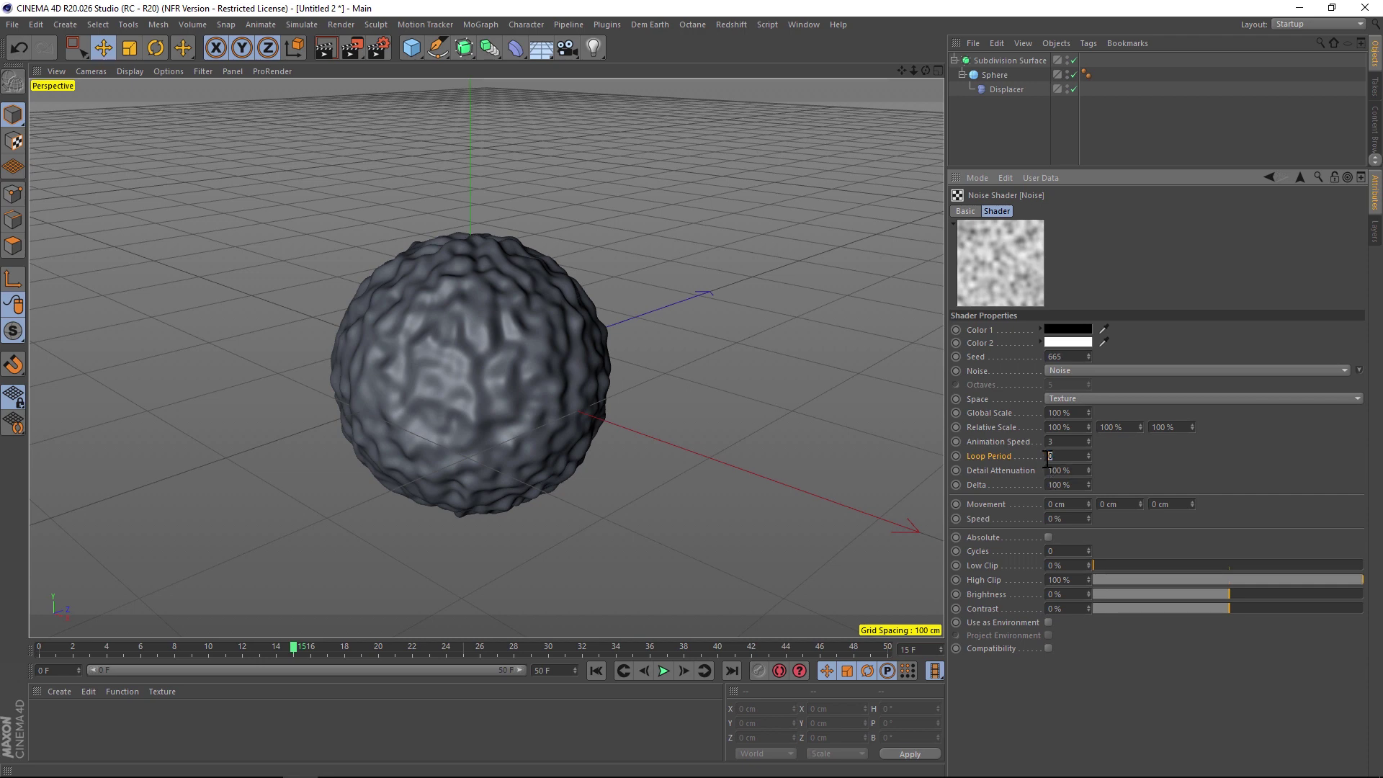
{"action": "key", "text": "Return"}
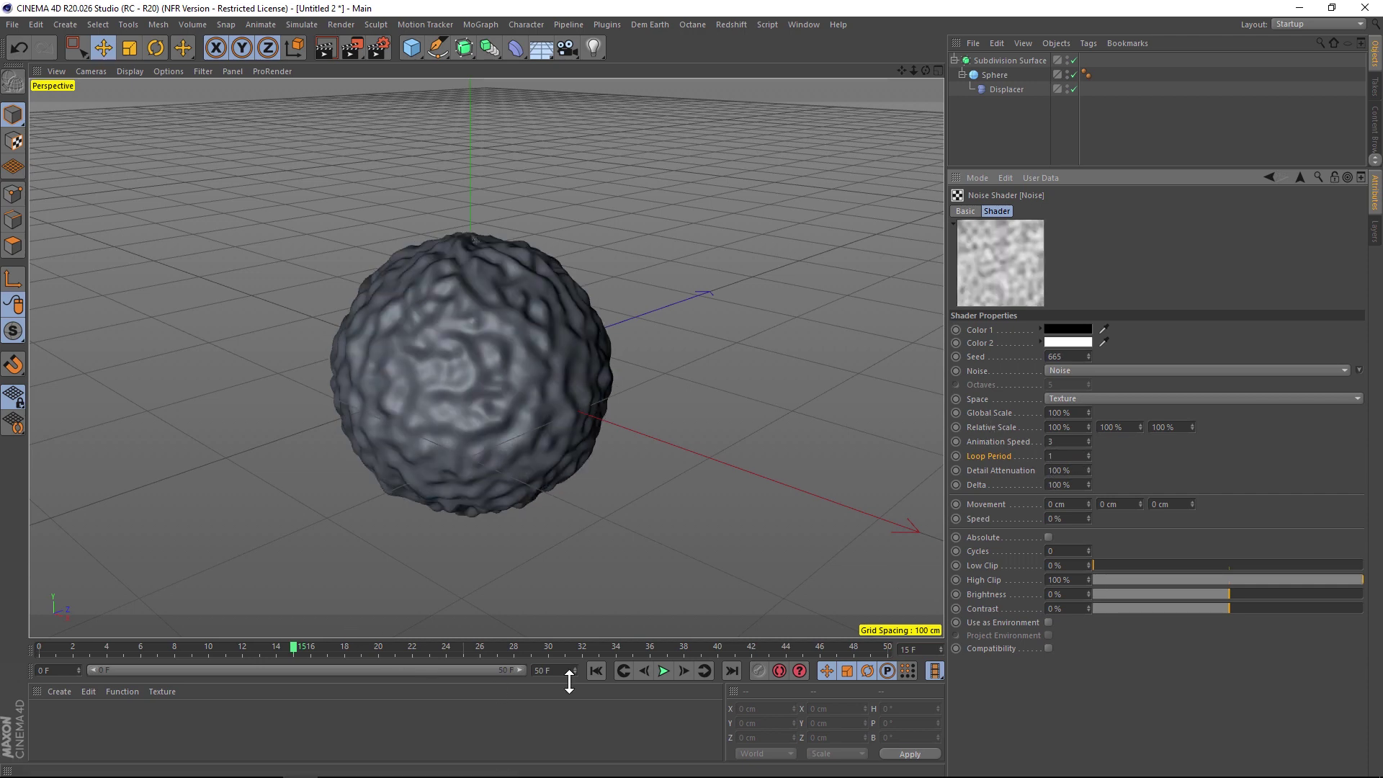
Step: Play the looping noise animation from frame 0 and examine the sphere at frame 50
{"action": "left_click_drag", "start_coordinate": [558, 671], "coordinate": [520, 671]}
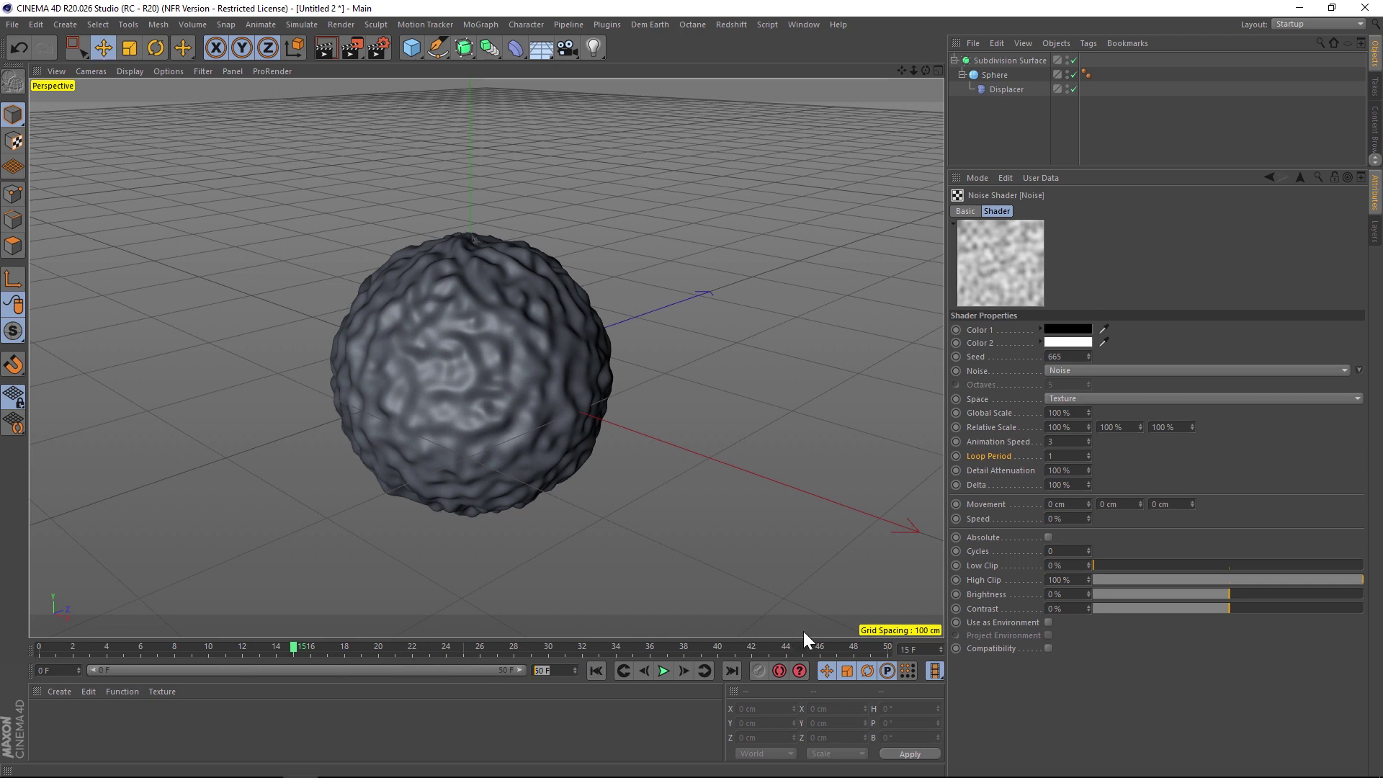
{"action": "left_click", "coordinate": [1001, 464]}
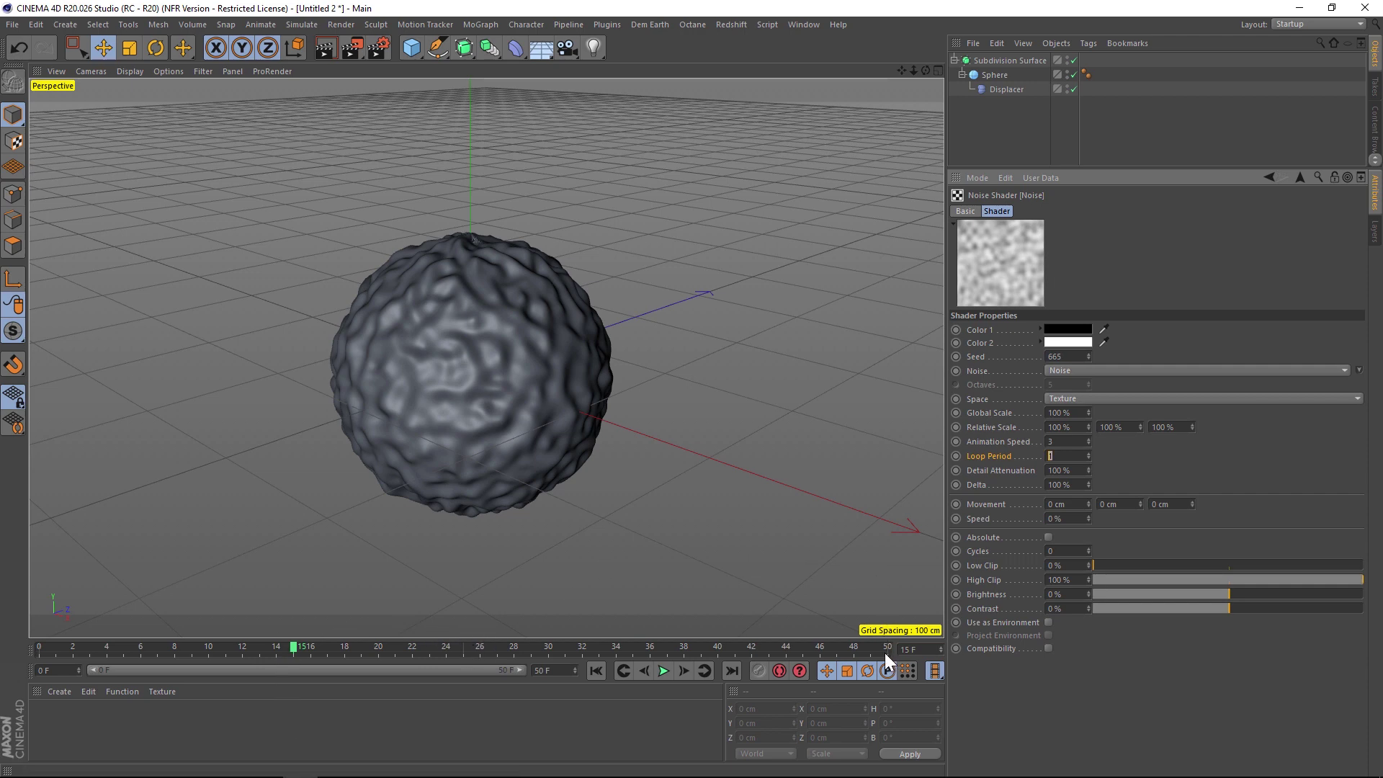
{"action": "left_click", "coordinate": [595, 672]}
{"action": "left_click", "coordinate": [663, 670]}
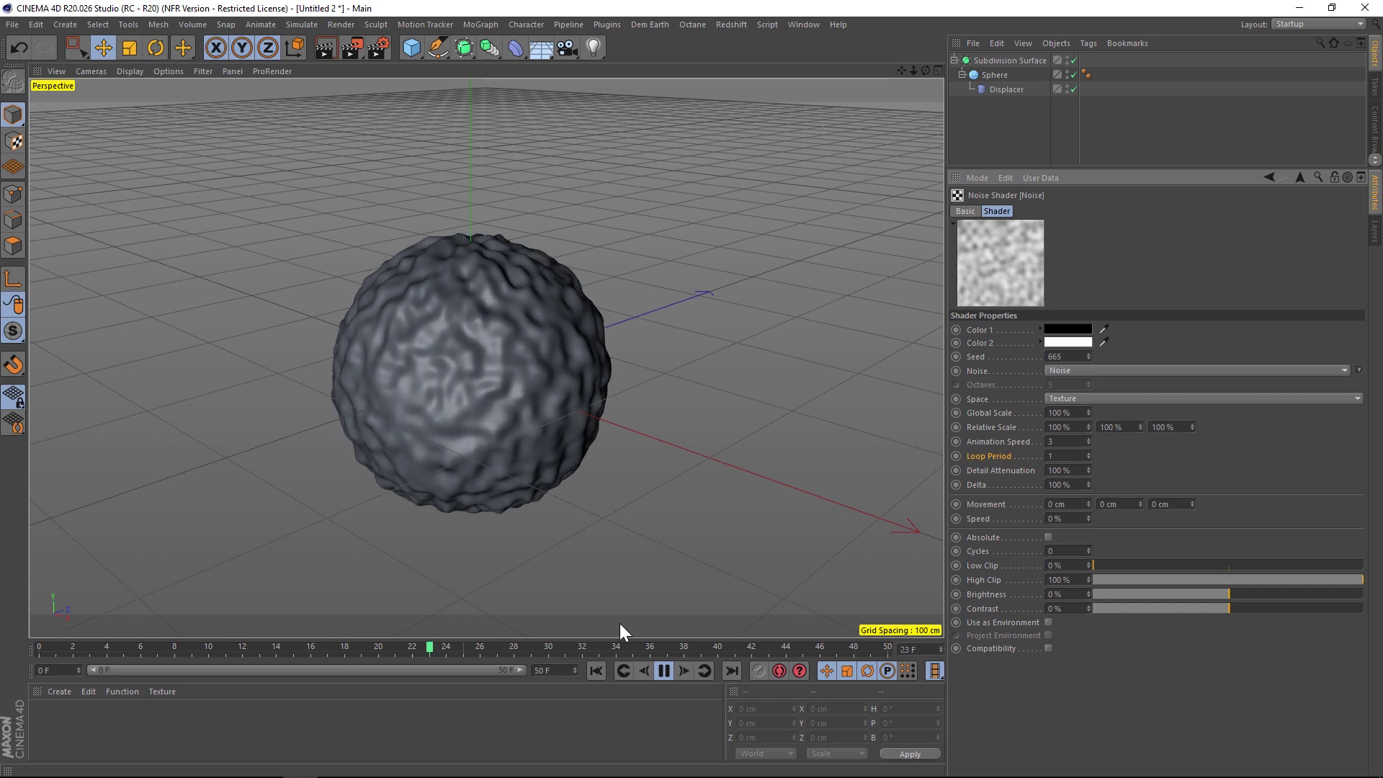
{"action": "left_click", "coordinate": [669, 672]}
{"action": "left_click", "coordinate": [885, 650]}
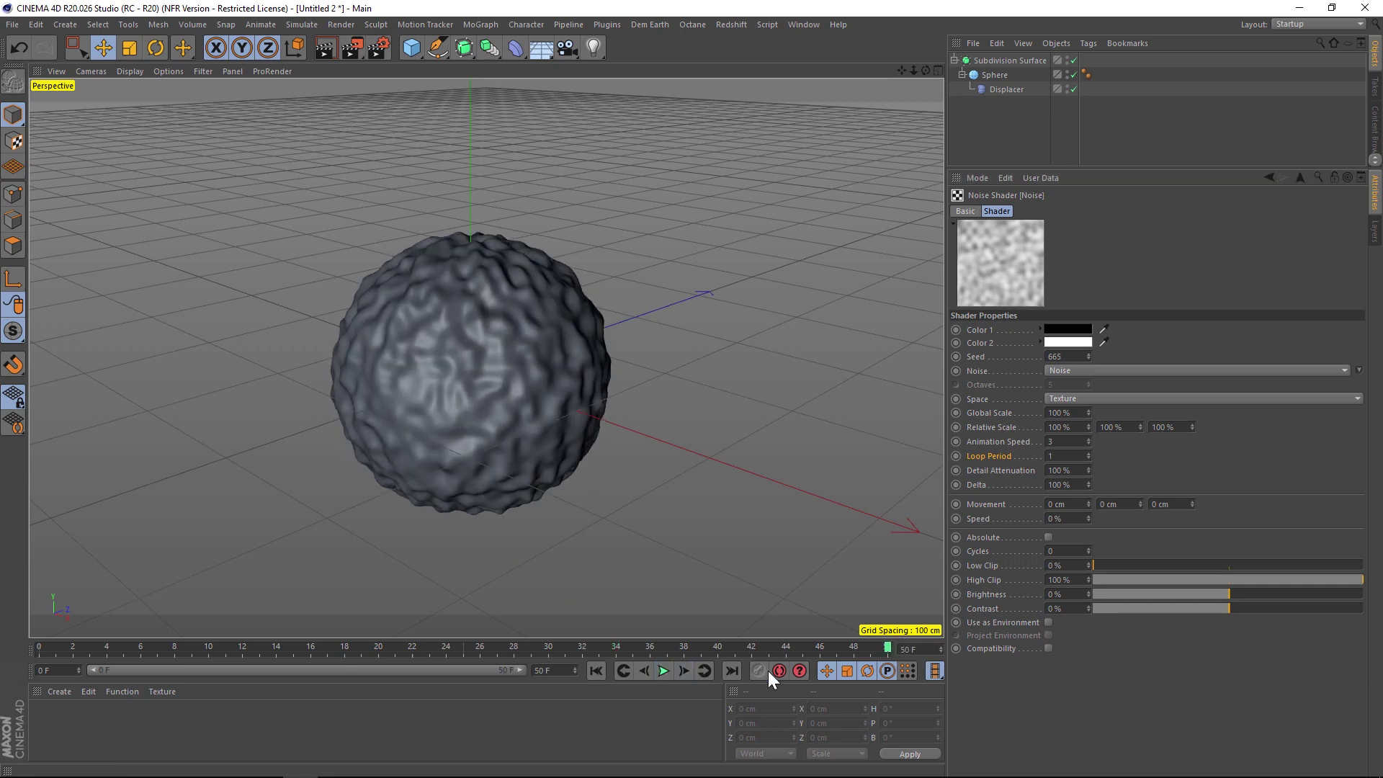
Step: Return to frame 0, set the project's end time to 49 frames and play the loop
{"action": "left_click", "coordinate": [597, 671]}
{"action": "type", "text": "49"}
{"action": "key", "text": "Return"}
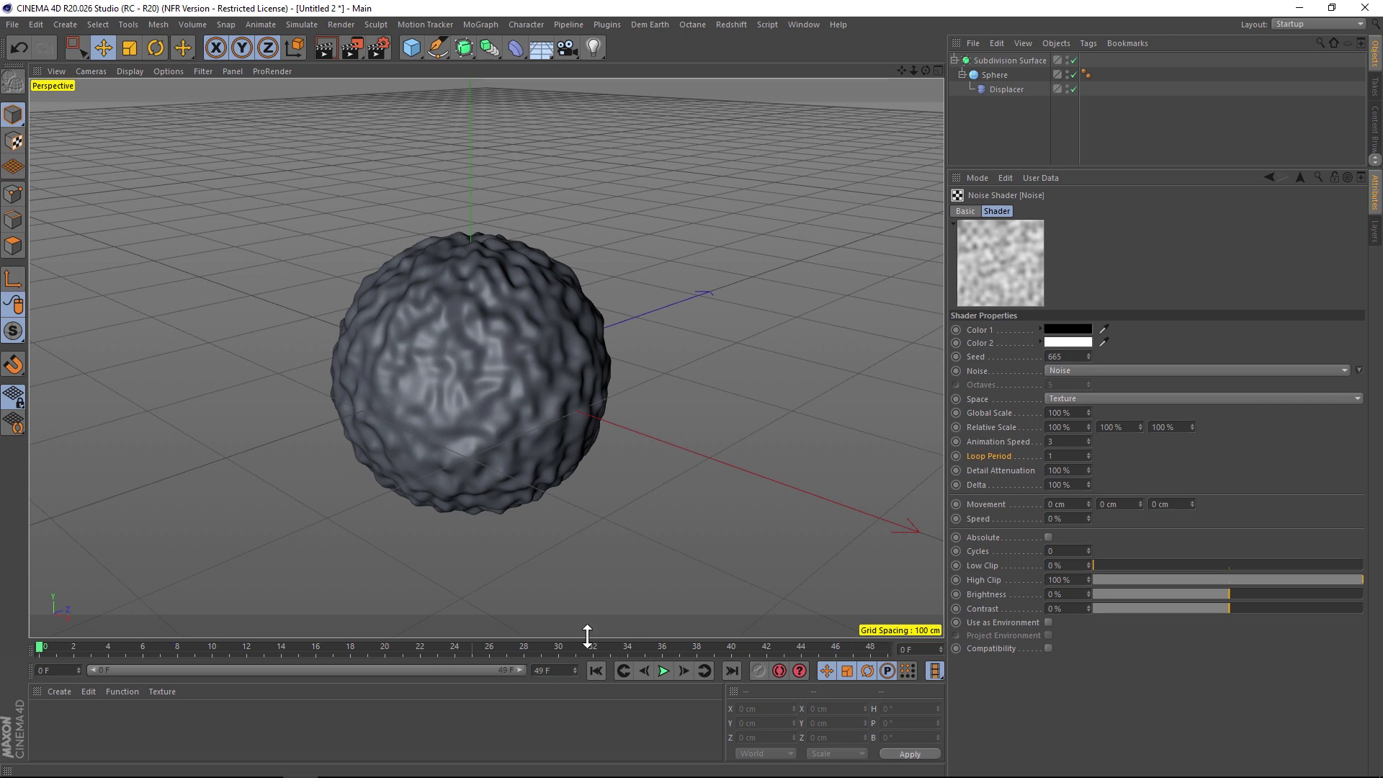
{"action": "left_click", "coordinate": [657, 670]}
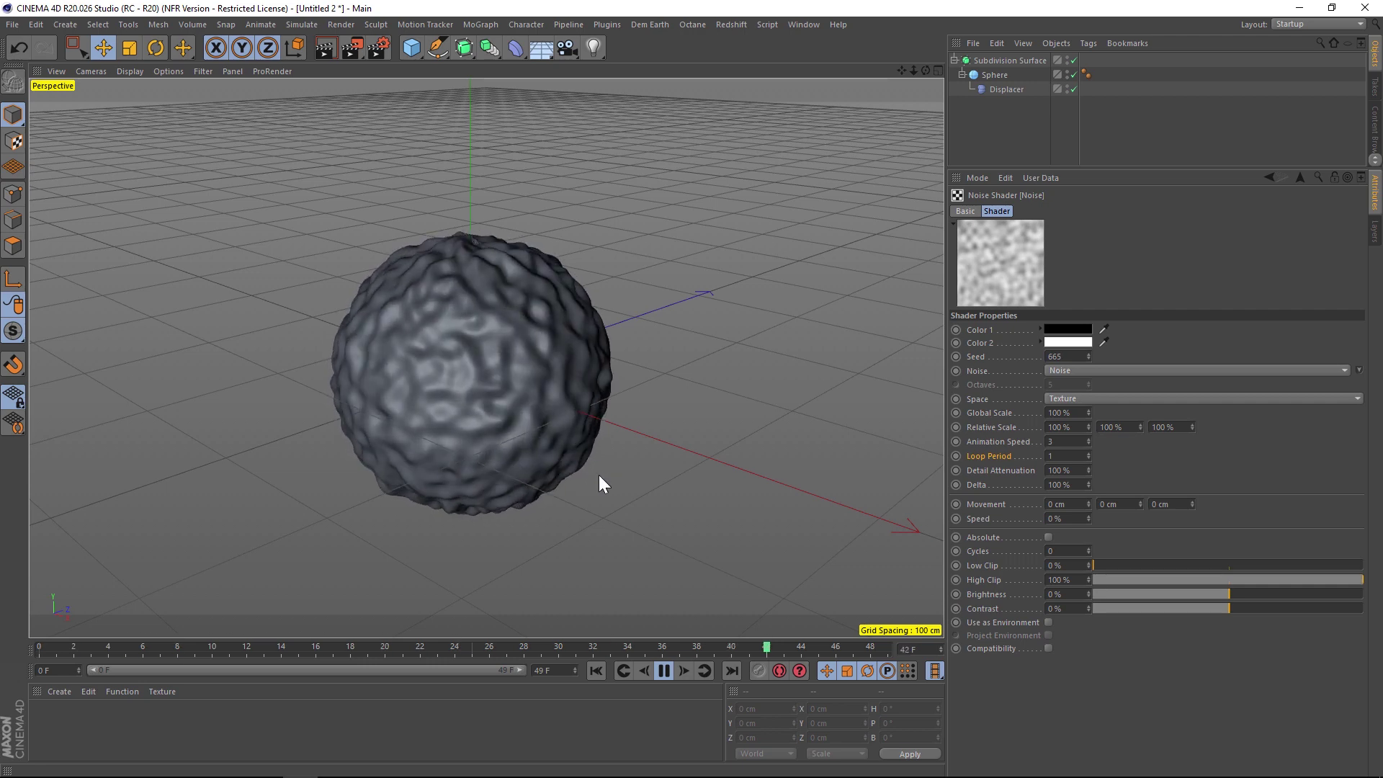
Step: Set the Noise shader's Loop Period to 2 and its Animation Speed to 1
{"action": "left_click", "coordinate": [1088, 453]}
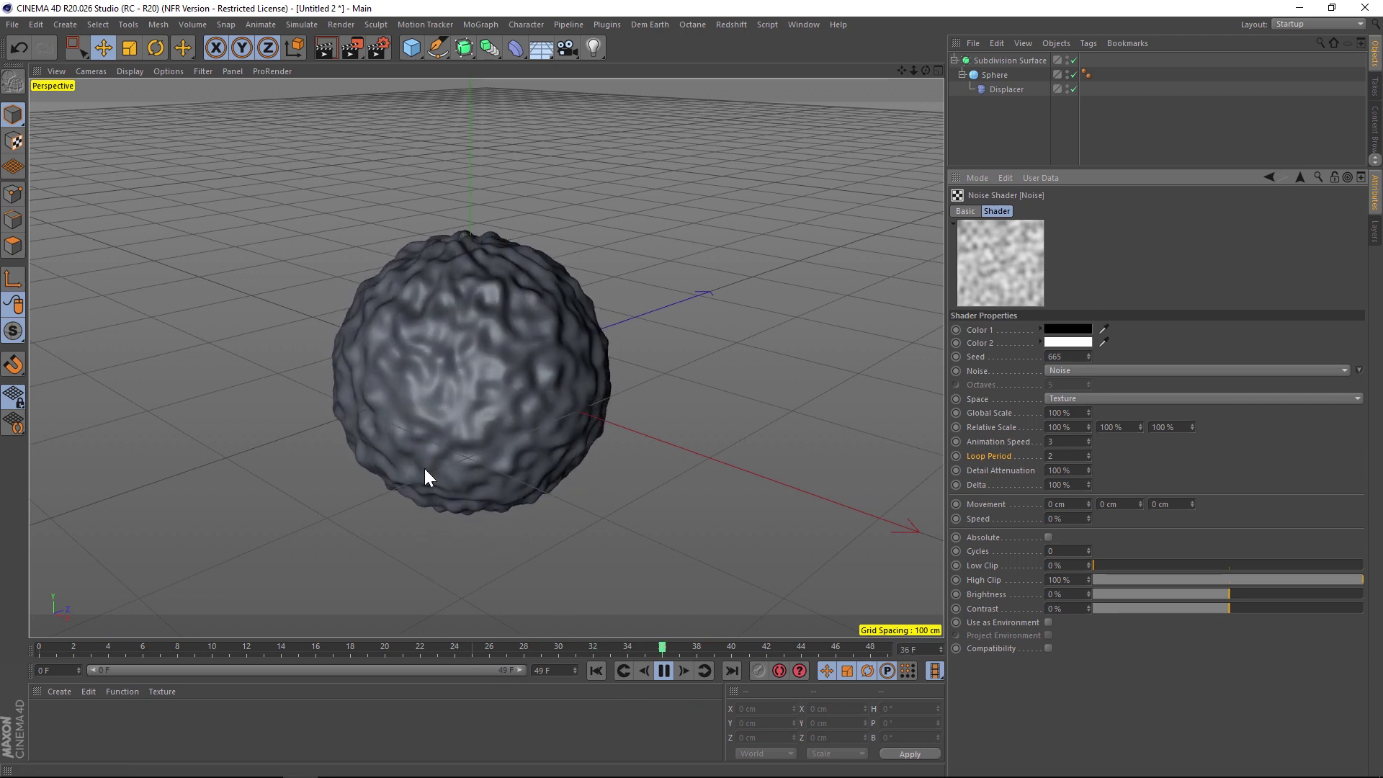
{"action": "double_click", "coordinate": [1068, 442]}
{"action": "type", "text": "1"}
{"action": "key", "text": "Return"}
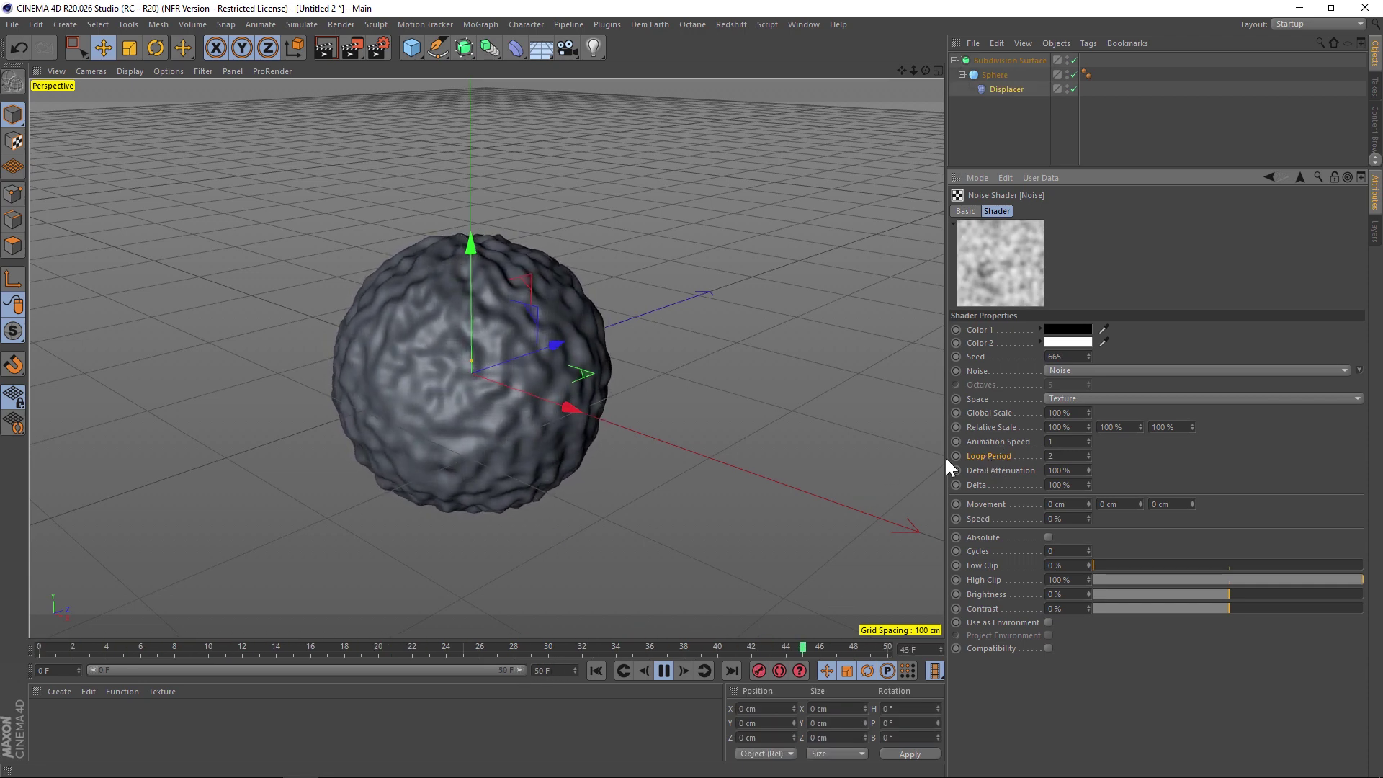
Step: Set the Noise shader's Loop Period to 1.3
{"action": "double_click", "coordinate": [1059, 456]}
{"action": "type", "text": "24"}
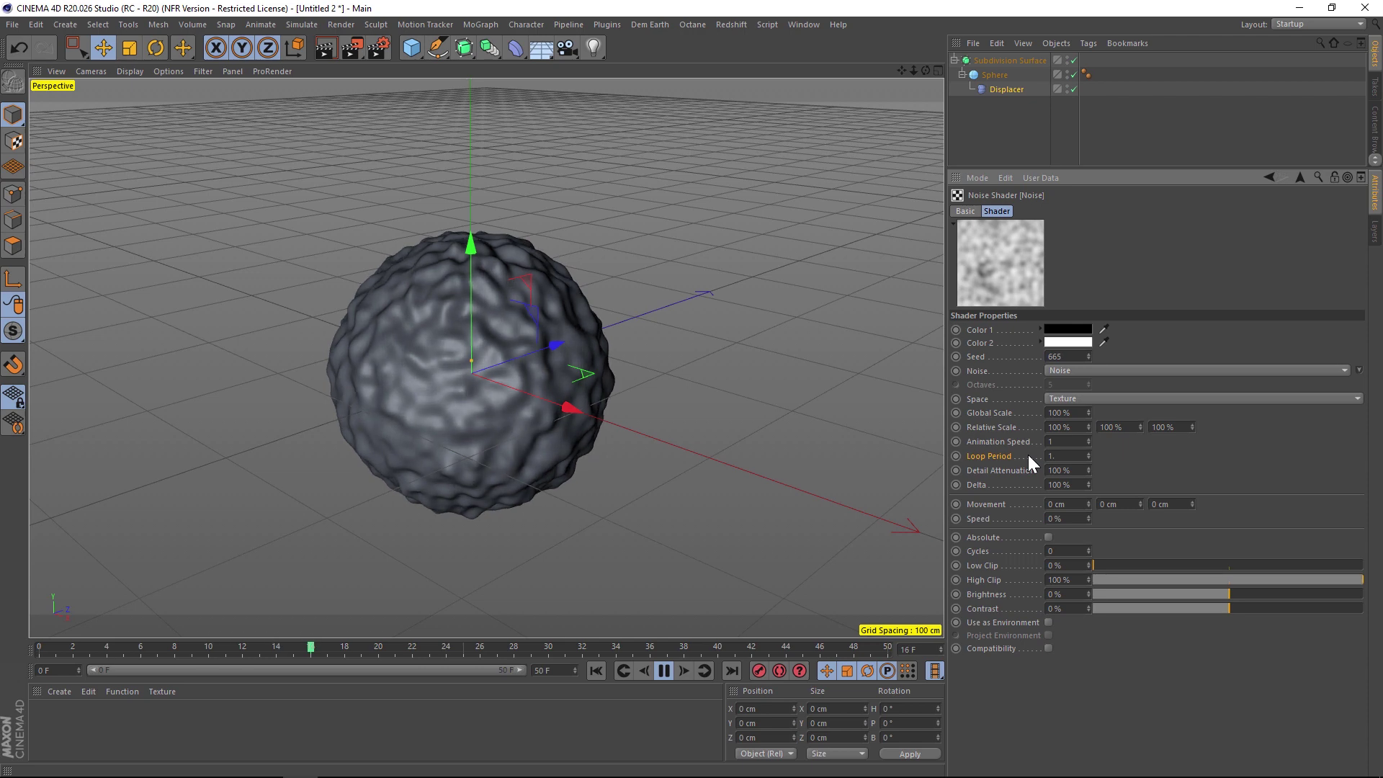
{"action": "type", "text": "3"}
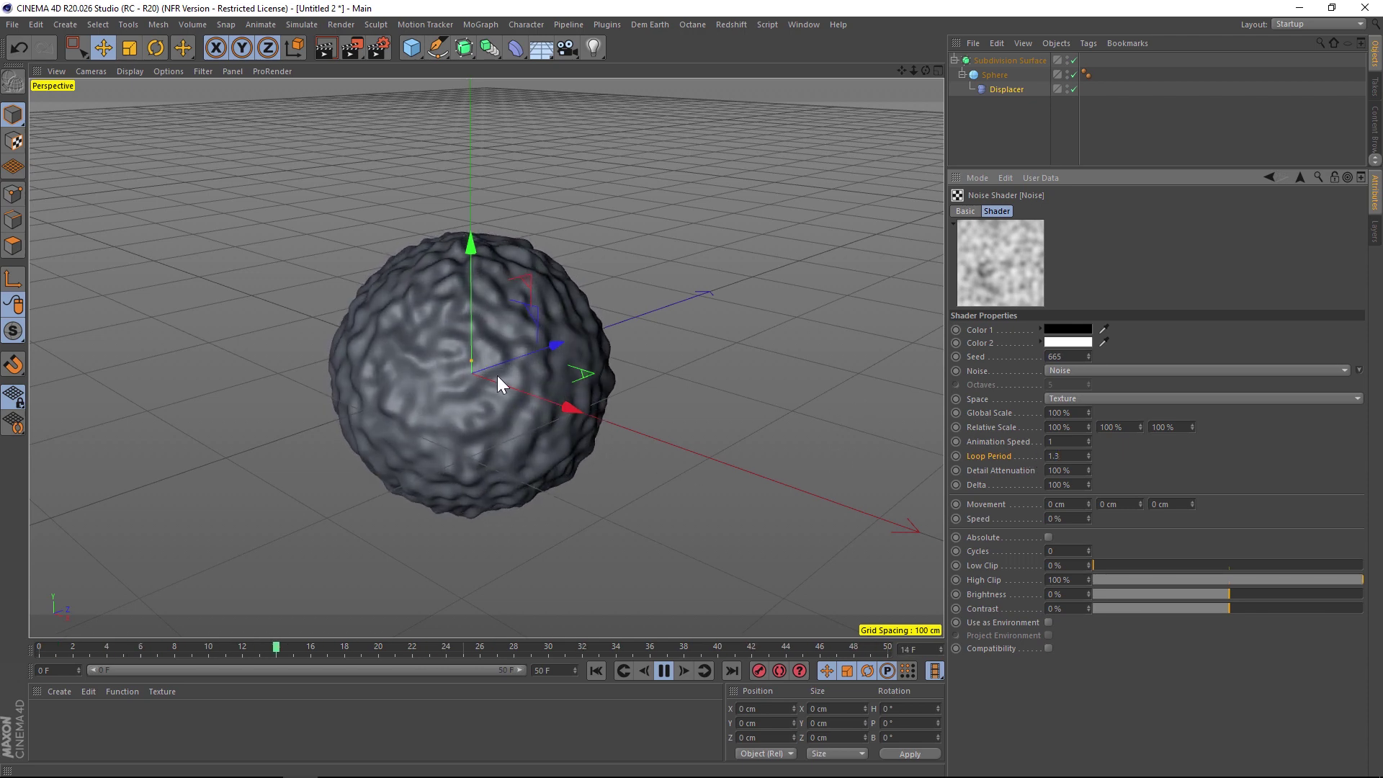